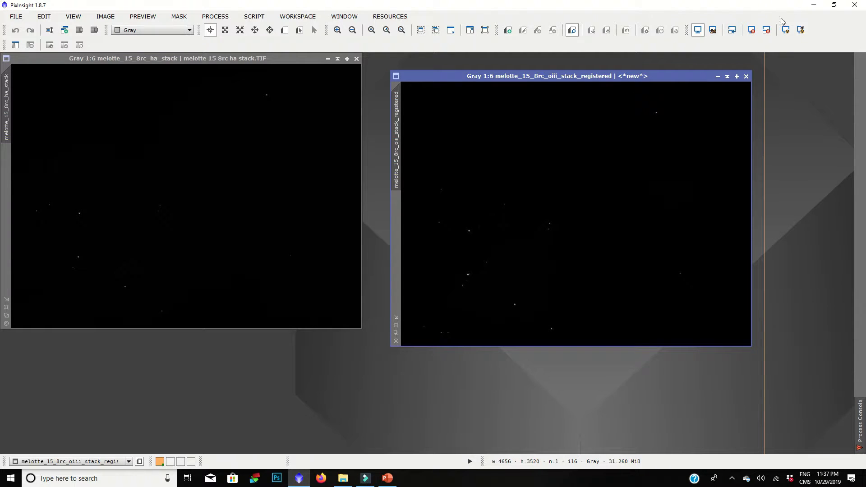
Auto-stretch the screen display of the OIII and Ha stacks to preview their nebulosity.
{"action": "left_click", "coordinate": [786, 36]}
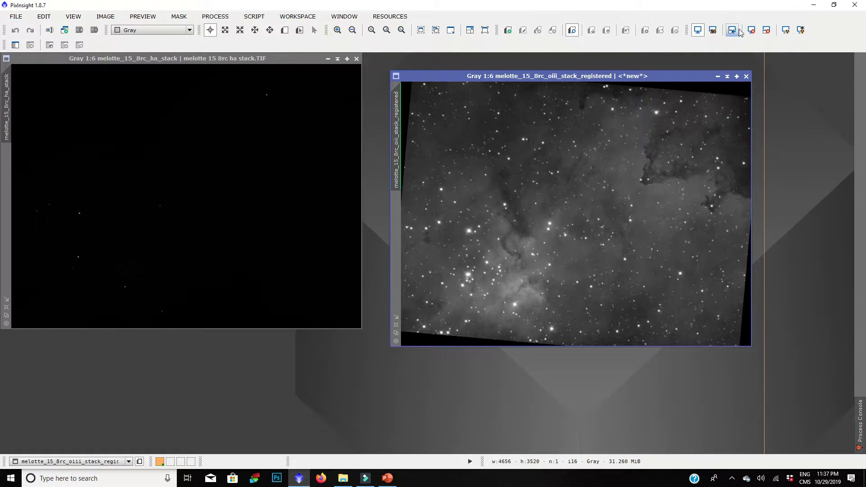
{"action": "left_click", "coordinate": [184, 178]}
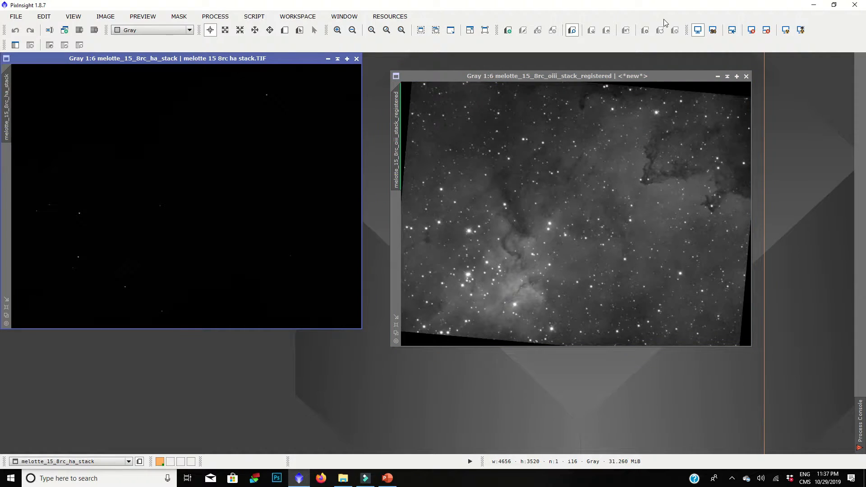
{"action": "left_click", "coordinate": [786, 30]}
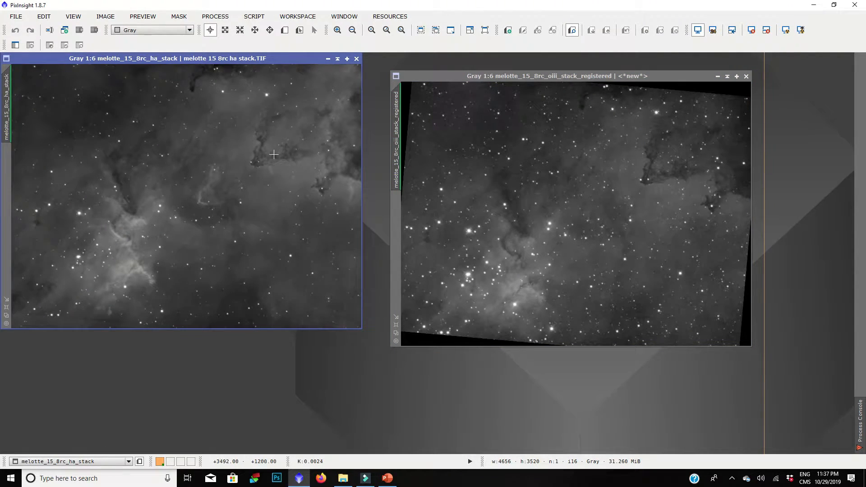
Arrange the Ha and OIII stack windows side by side and remove the screen stretch from the OIII stack.
{"action": "left_click", "coordinate": [592, 77]}
{"action": "left_click_drag", "start_coordinate": [592, 72], "coordinate": [585, 62]}
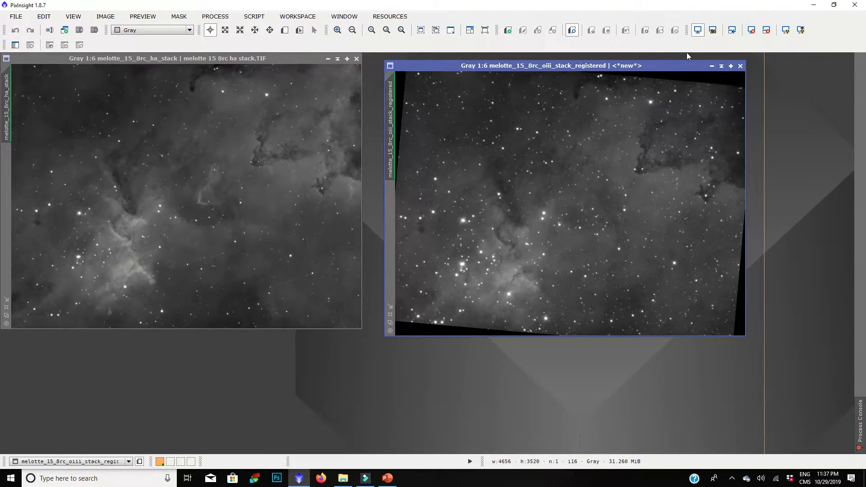
{"action": "left_click", "coordinate": [752, 30]}
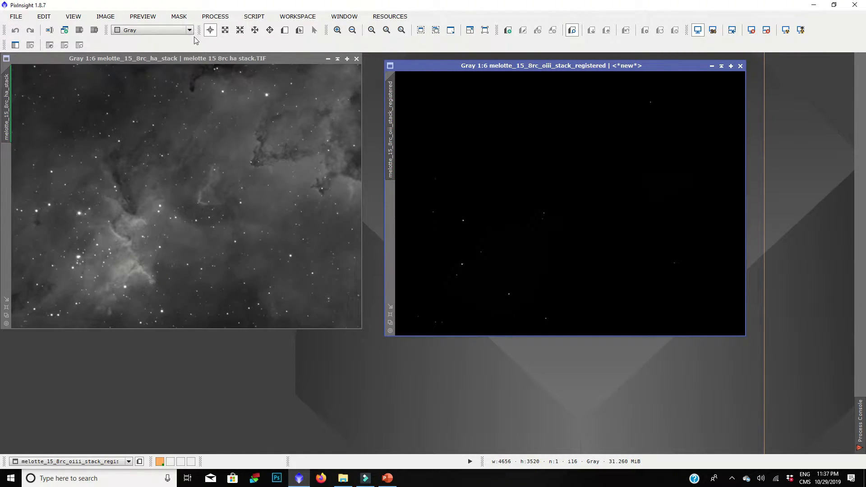
{"action": "left_click_drag", "start_coordinate": [187, 57], "coordinate": [268, 64]}
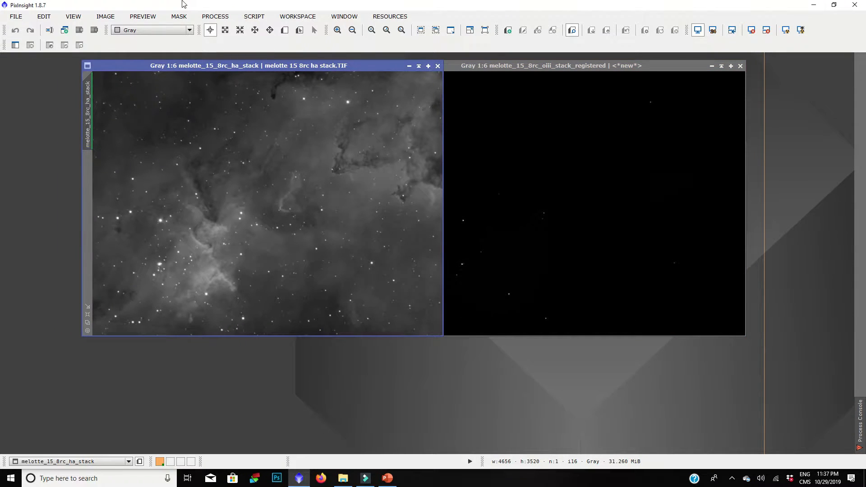
{"action": "left_click", "coordinate": [206, 18]}
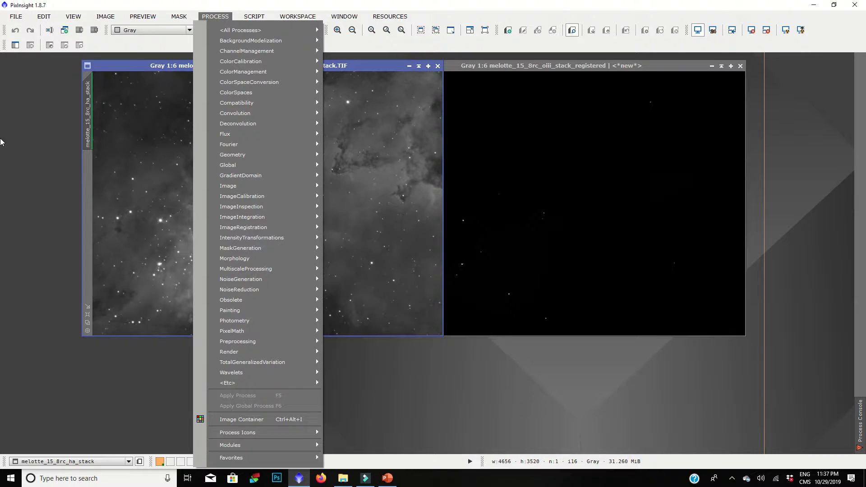
{"action": "left_click", "coordinate": [27, 161]}
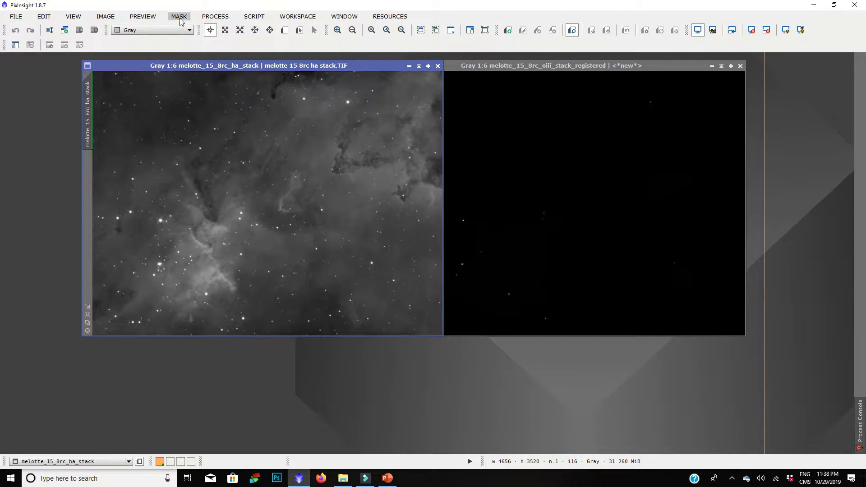
{"action": "left_click", "coordinate": [212, 19]}
{"action": "left_click", "coordinate": [169, 69]}
Open HistogramTransformation beside the Ha stack and remove the screen stretches from all images.
{"action": "left_click", "coordinate": [216, 16]}
{"action": "mouse_move", "coordinate": [230, 232]}
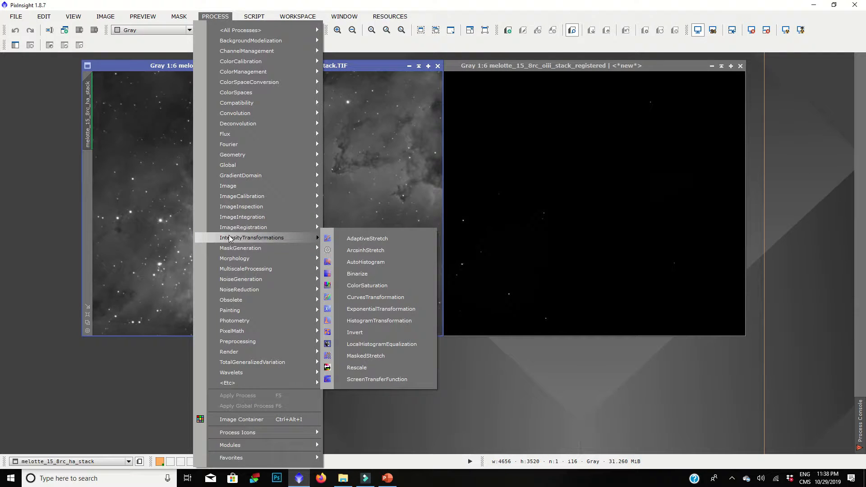
{"action": "left_click", "coordinate": [369, 321]}
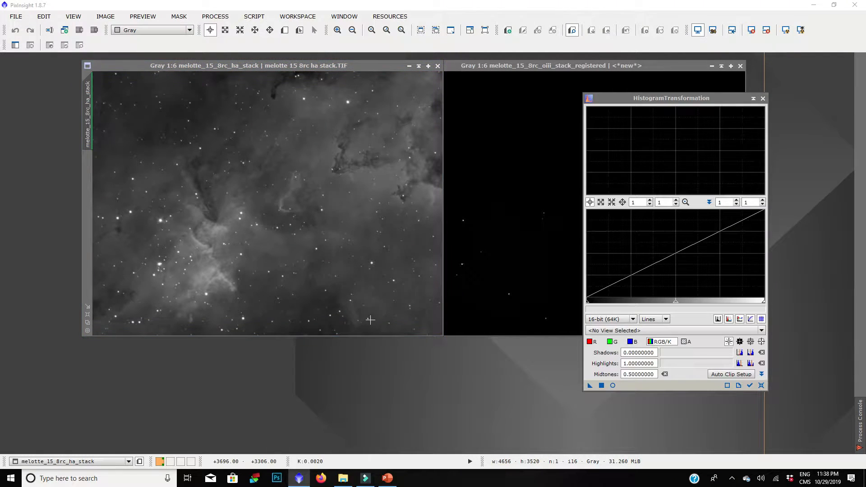
{"action": "left_click", "coordinate": [765, 29]}
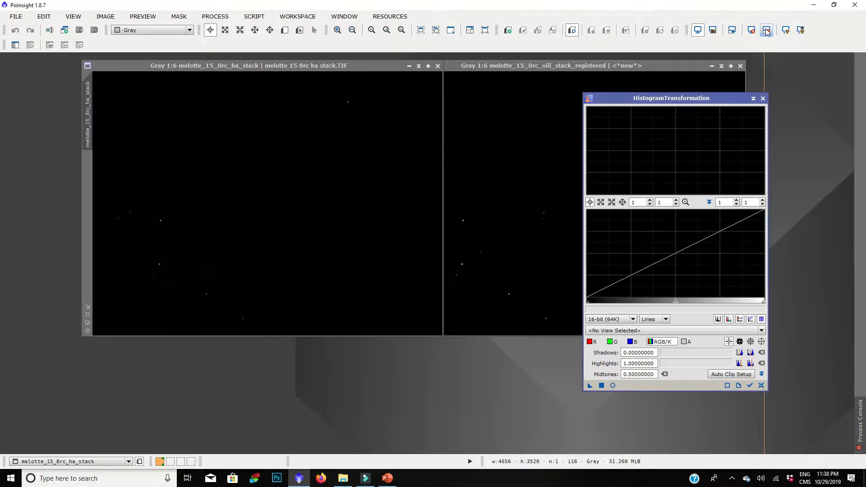
{"action": "left_click_drag", "start_coordinate": [669, 100], "coordinate": [573, 66]}
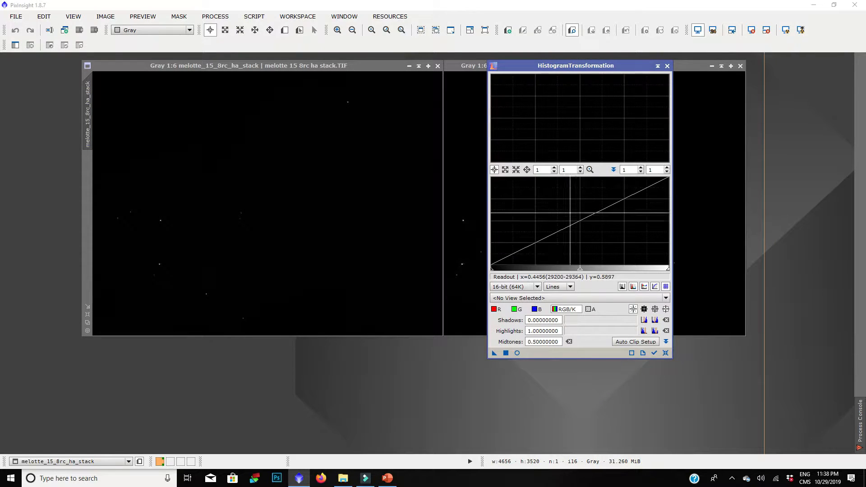
Apply a histogram stretch with midtones at about 0.005 to the Ha stack, and reset the HistogramTransformation settings.
{"action": "left_click_drag", "start_coordinate": [580, 269], "coordinate": [492, 273]}
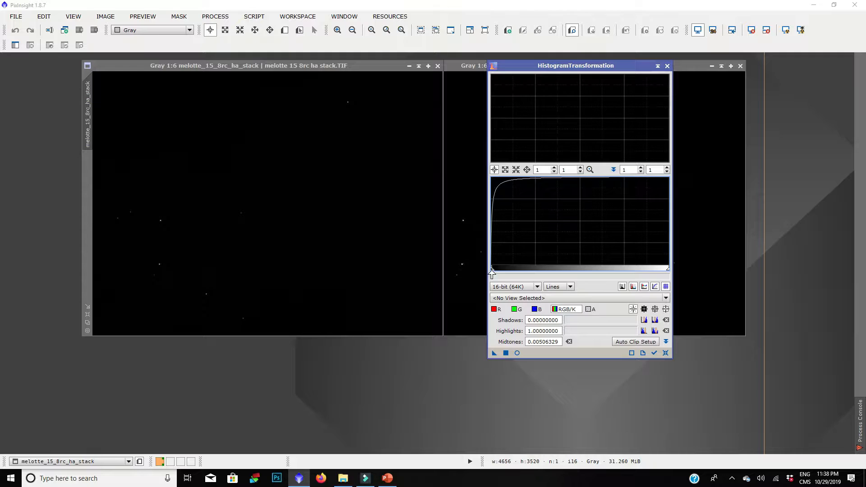
{"action": "left_click", "coordinate": [506, 352]}
{"action": "left_click", "coordinate": [666, 353]}
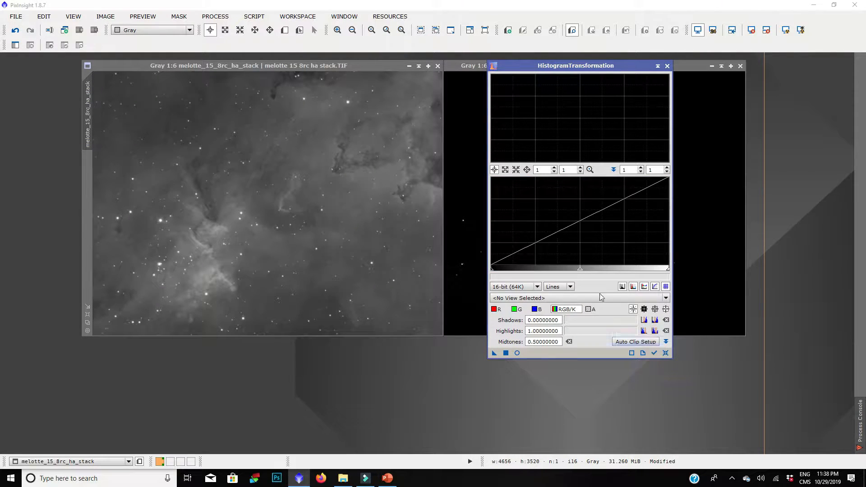
Using the real-time preview, apply a second histogram adjustment to the Ha stack with shadows about 0.170 and midtones about 0.375.
{"action": "left_click", "coordinate": [516, 353]}
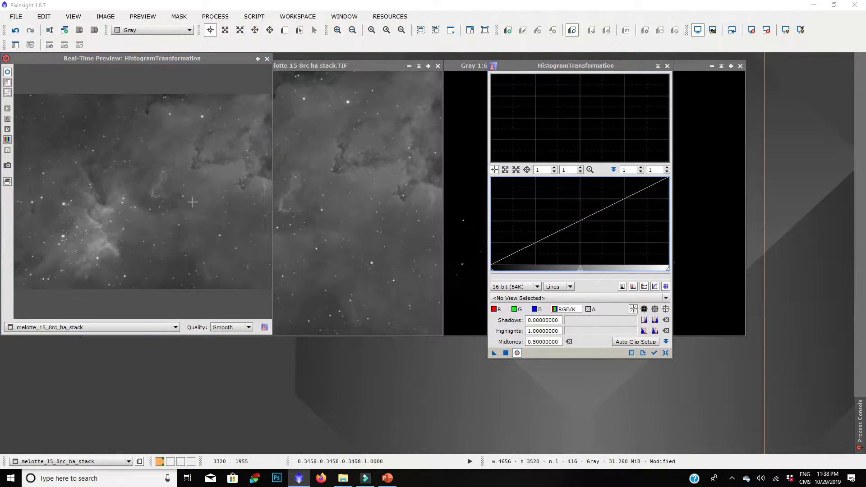
{"action": "left_click_drag", "start_coordinate": [581, 270], "coordinate": [554, 269]}
{"action": "left_click_drag", "start_coordinate": [493, 270], "coordinate": [514, 269]}
{"action": "left_click_drag", "start_coordinate": [570, 270], "coordinate": [573, 270]}
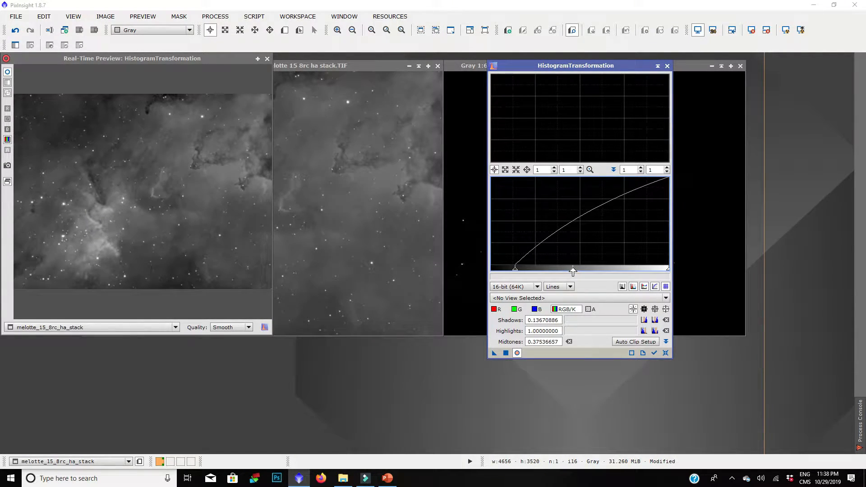
{"action": "left_click_drag", "start_coordinate": [515, 269], "coordinate": [521, 271]}
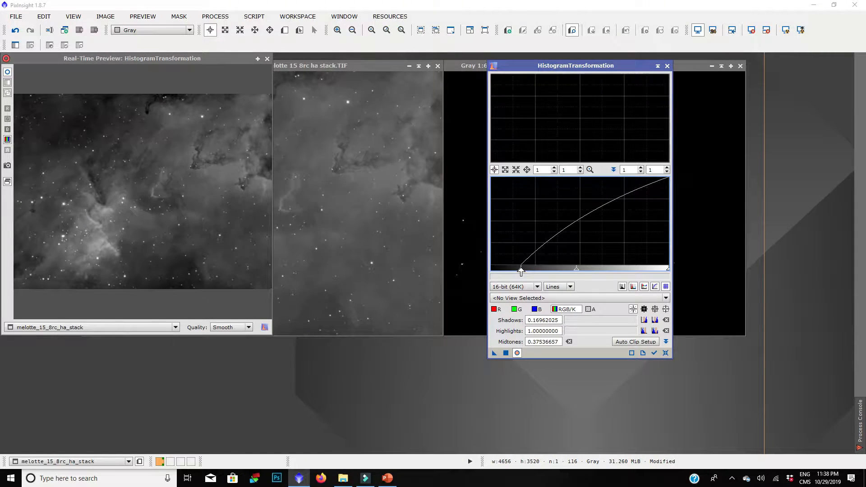
{"action": "left_click", "coordinate": [505, 352]}
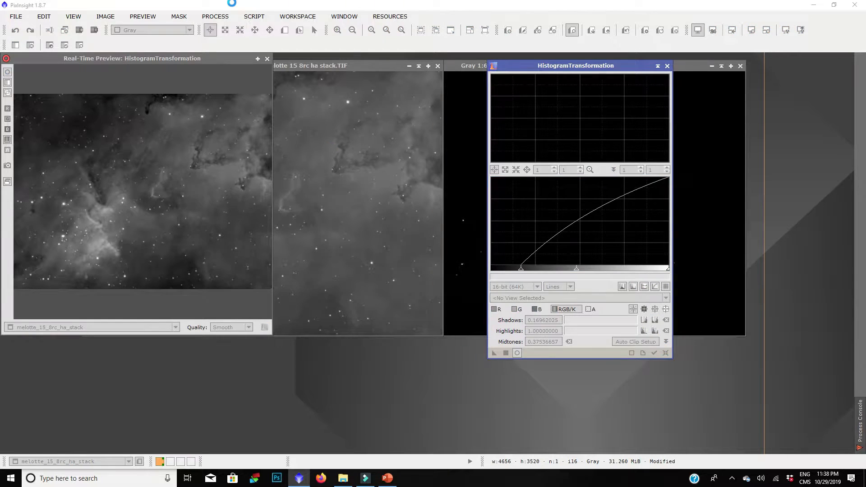
{"action": "left_click", "coordinate": [268, 59]}
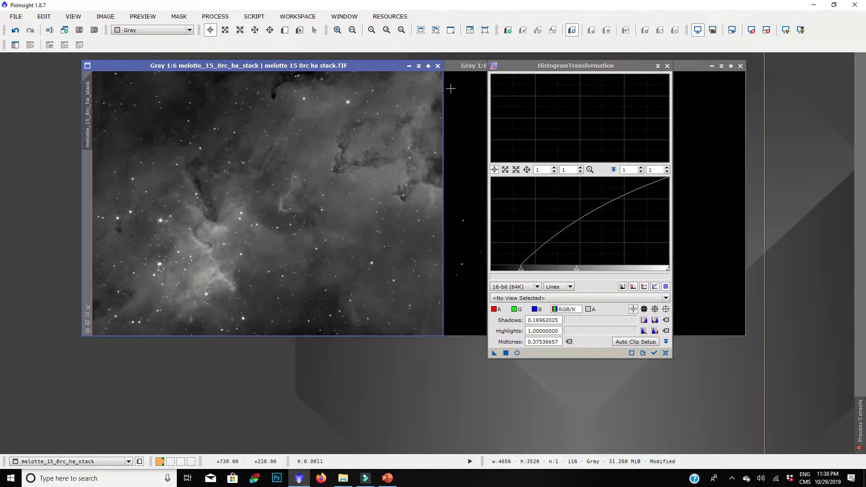
Open RangeSelection and start its real-time preview for the Ha stack.
{"action": "left_click", "coordinate": [215, 17]}
{"action": "mouse_move", "coordinate": [253, 29]}
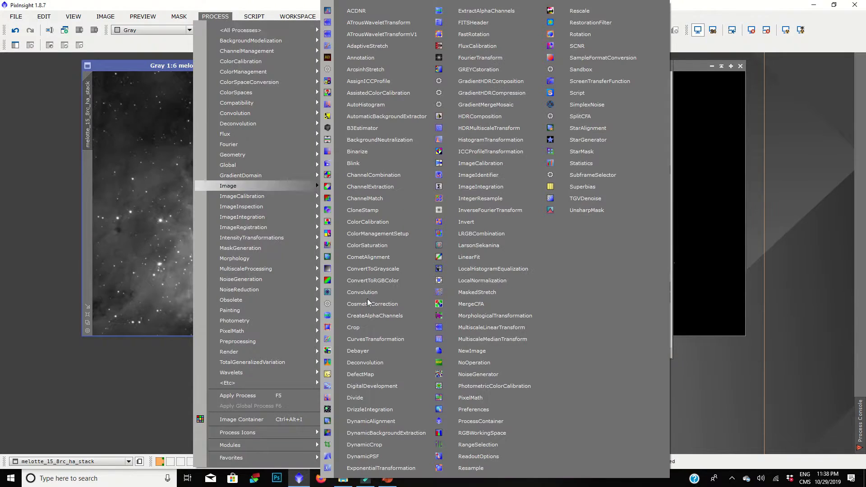
{"action": "left_click", "coordinate": [478, 444]}
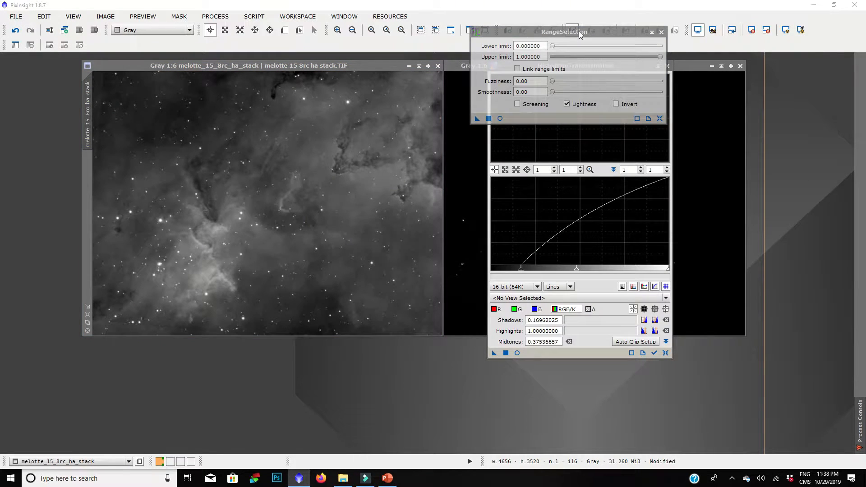
{"action": "left_click_drag", "start_coordinate": [579, 31], "coordinate": [573, 139]}
{"action": "left_click", "coordinate": [494, 226]}
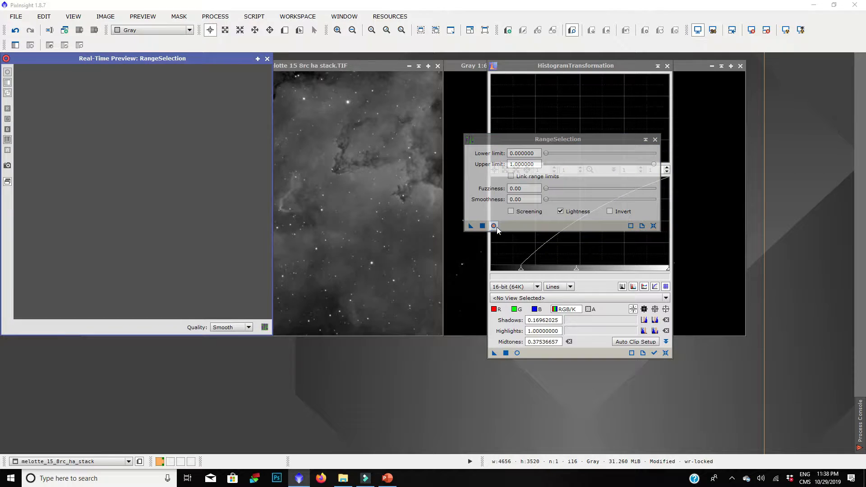
Create a range mask from the Ha stack with lower limit 0.30, upper limit 1.00, fuzziness 0.90 and smoothness 13.
{"action": "left_click_drag", "start_coordinate": [547, 154], "coordinate": [572, 154]}
{"action": "left_click_drag", "start_coordinate": [547, 188], "coordinate": [606, 188]}
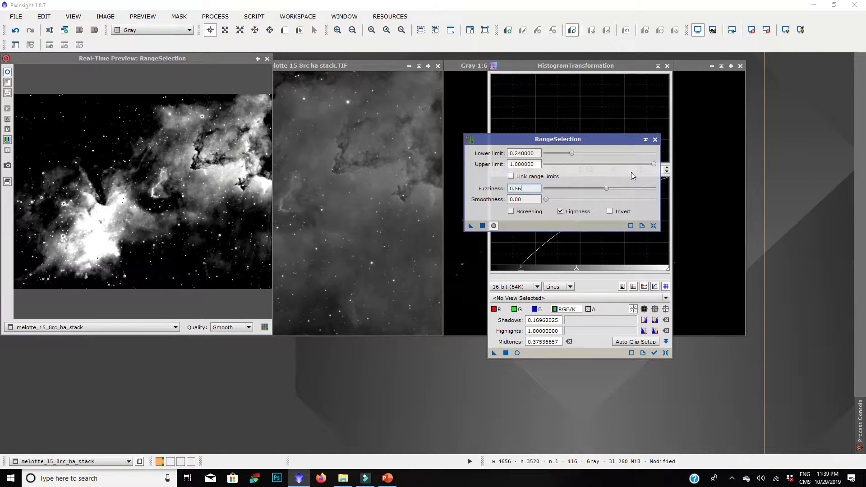
{"action": "left_click_drag", "start_coordinate": [572, 153], "coordinate": [573, 153]}
{"action": "left_click_drag", "start_coordinate": [607, 188], "coordinate": [643, 189]}
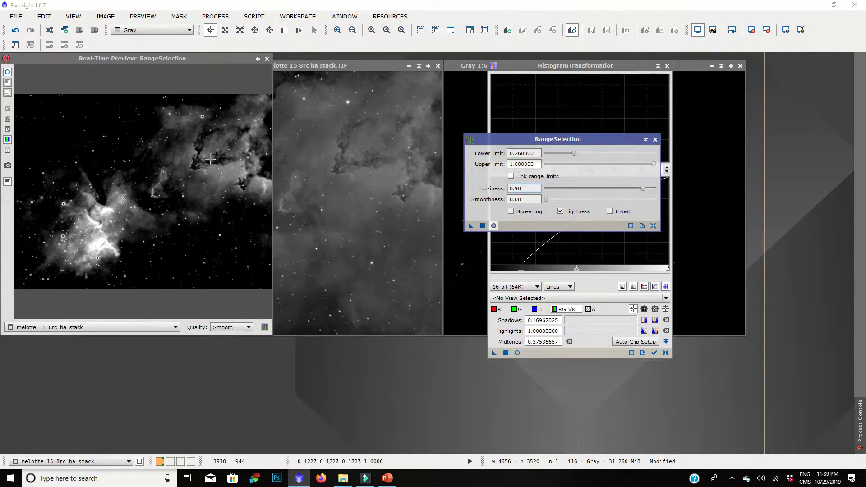
{"action": "left_click_drag", "start_coordinate": [574, 154], "coordinate": [578, 152]}
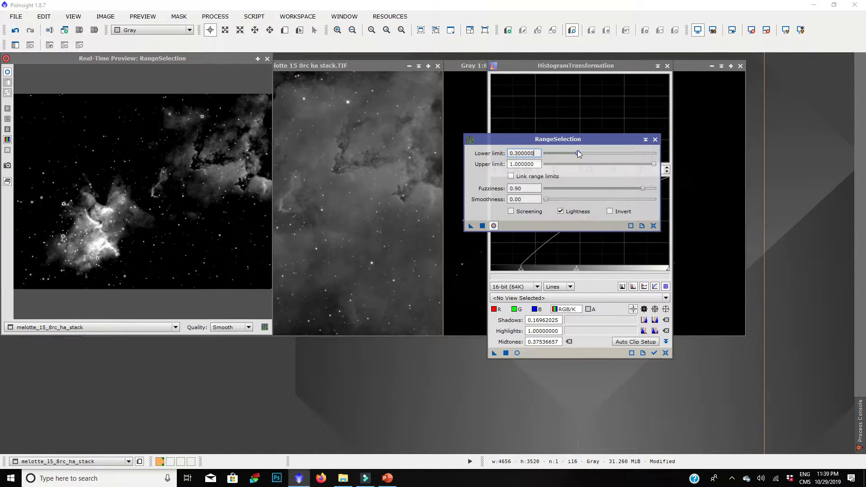
{"action": "left_click_drag", "start_coordinate": [546, 199], "coordinate": [563, 199]}
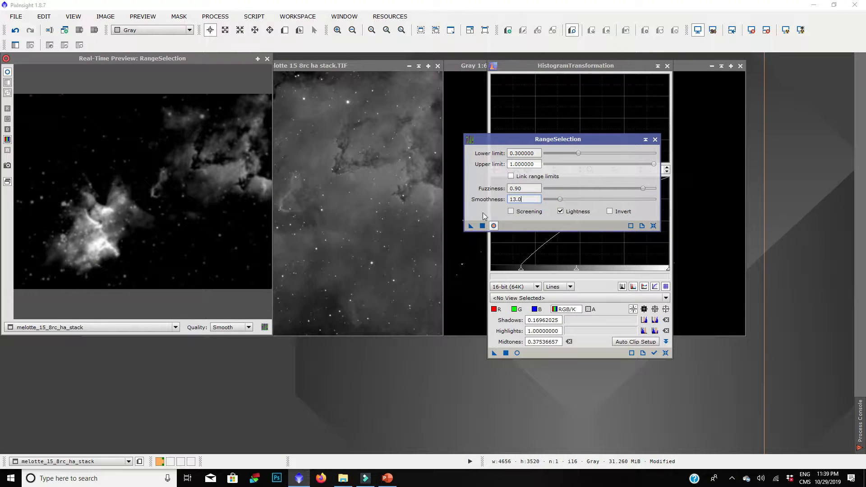
{"action": "left_click", "coordinate": [482, 226]}
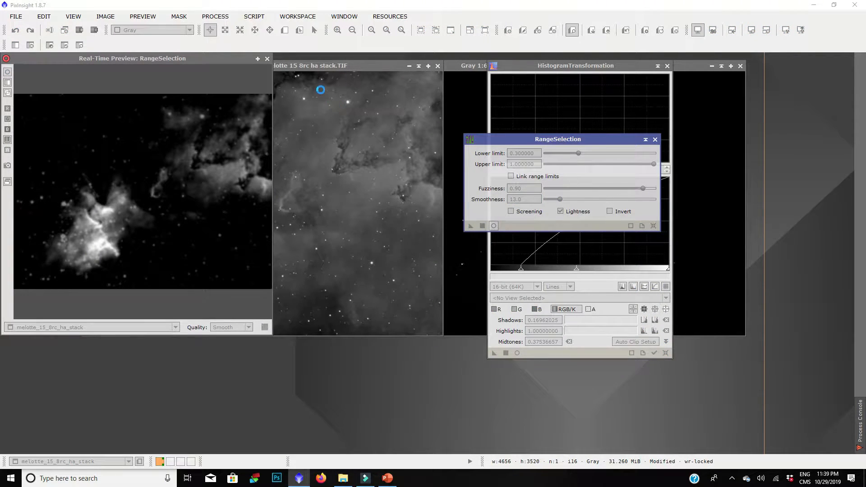
Close the real-time preview, HistogramTransformation and RangeSelection, and move the range mask window clear of the Ha stack's edge.
{"action": "left_click", "coordinate": [267, 58]}
{"action": "left_click_drag", "start_coordinate": [315, 101], "coordinate": [391, 94]}
{"action": "left_click", "coordinate": [668, 67]}
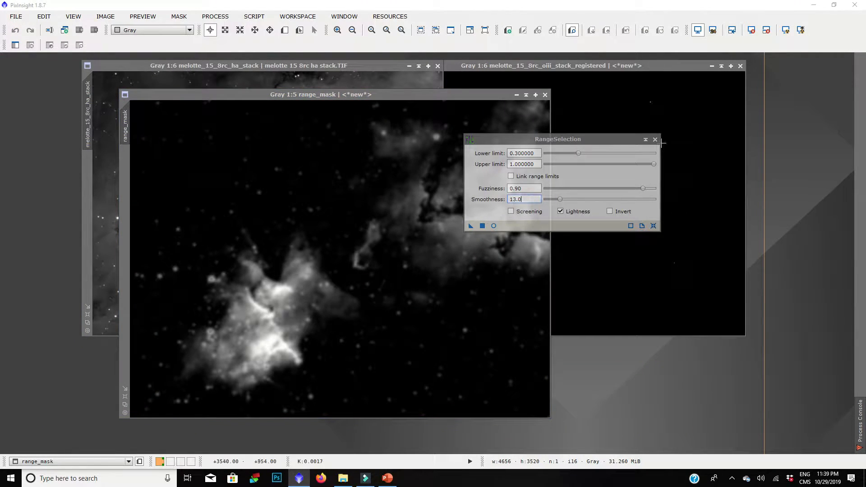
{"action": "left_click", "coordinate": [655, 148]}
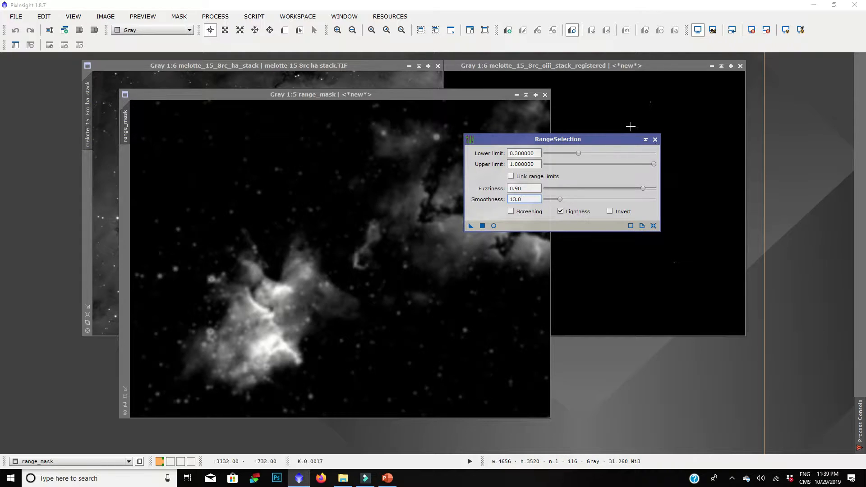
{"action": "left_click", "coordinate": [655, 140]}
{"action": "left_click_drag", "start_coordinate": [485, 98], "coordinate": [579, 107]}
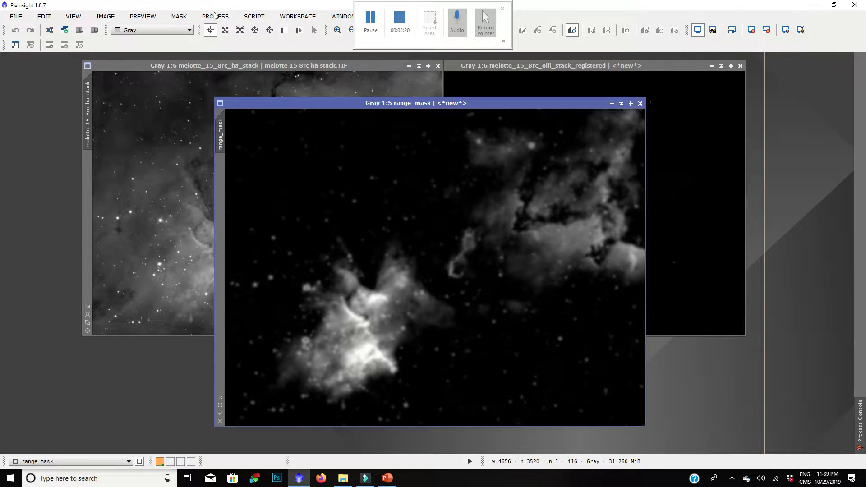
{"action": "left_click", "coordinate": [191, 66]}
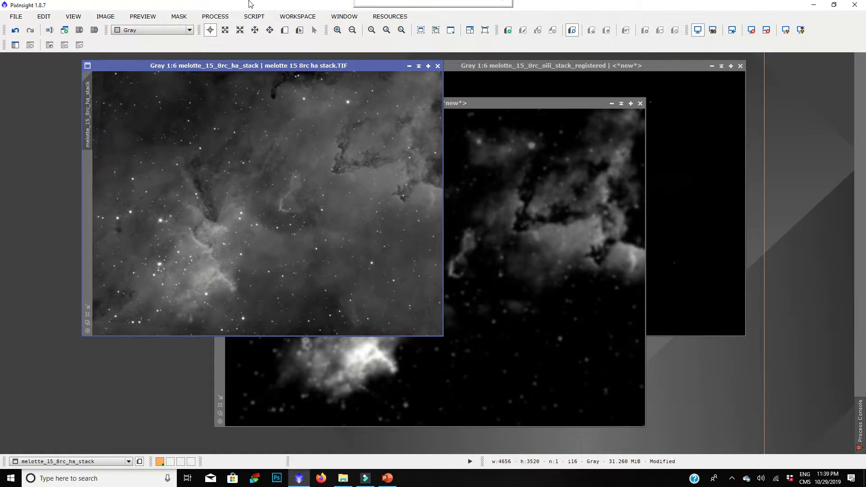
{"action": "left_click", "coordinate": [216, 16]}
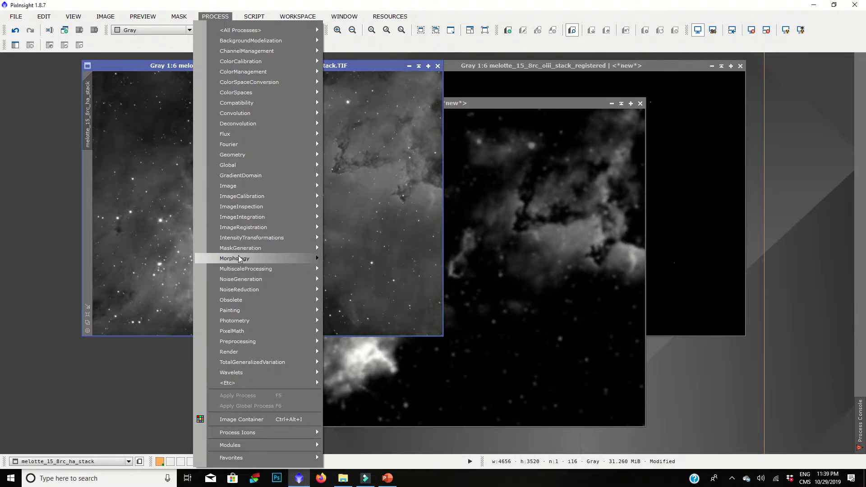
{"action": "mouse_move", "coordinate": [241, 249]}
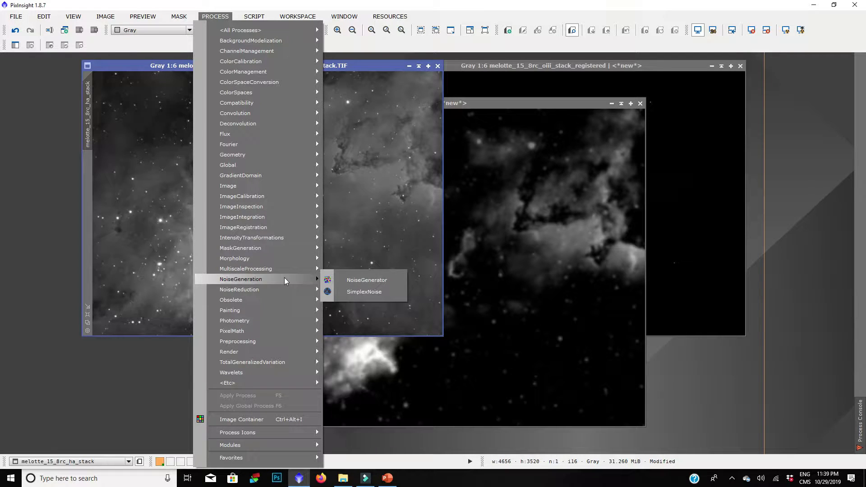
{"action": "left_click", "coordinate": [510, 104]}
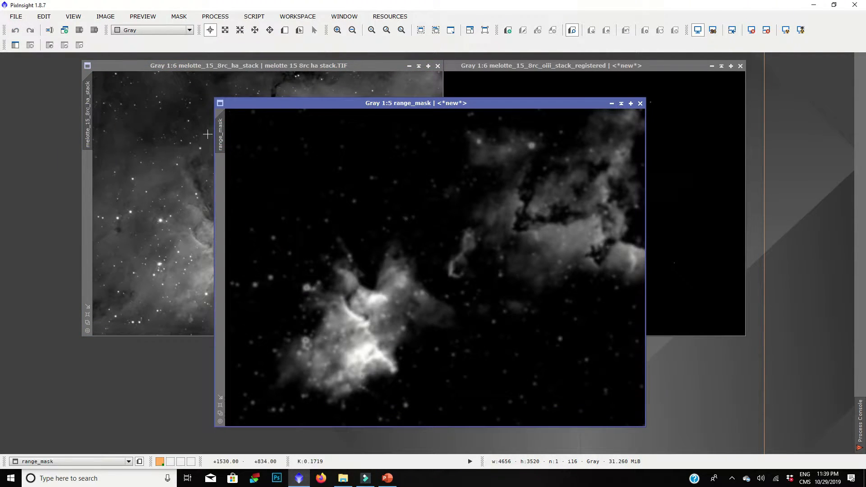
{"action": "left_click", "coordinate": [192, 170]}
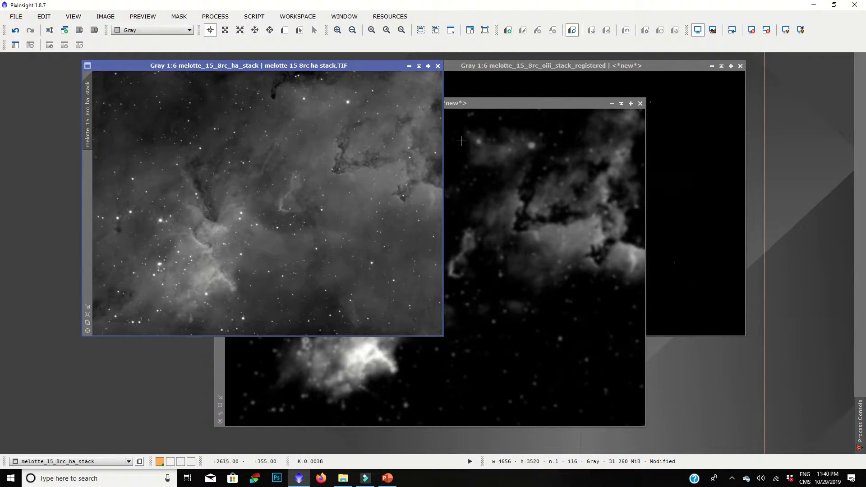
Arrange the range mask window beside the Ha stack and undo the last two histogram adjustments on the Ha stack.
{"action": "left_click_drag", "start_coordinate": [554, 104], "coordinate": [659, 113]}
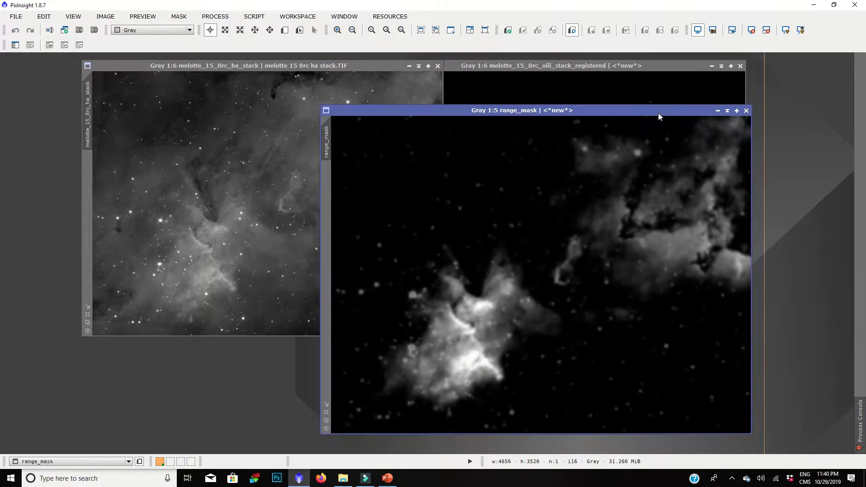
{"action": "left_click", "coordinate": [262, 186]}
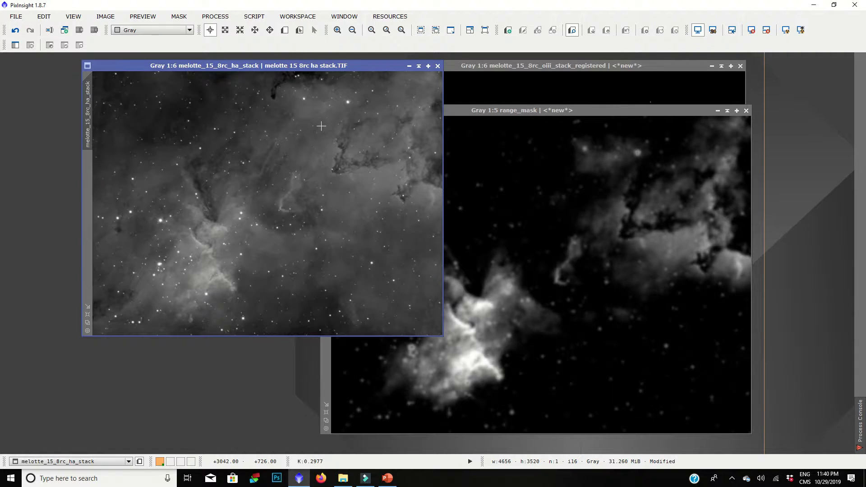
{"action": "left_click_drag", "start_coordinate": [513, 111], "coordinate": [554, 86]}
{"action": "left_click_drag", "start_coordinate": [732, 88], "coordinate": [774, 76]}
{"action": "left_click_drag", "start_coordinate": [278, 67], "coordinate": [265, 75]}
{"action": "key", "text": "ctrl+z"}
{"action": "key", "text": "ctrl+z"}
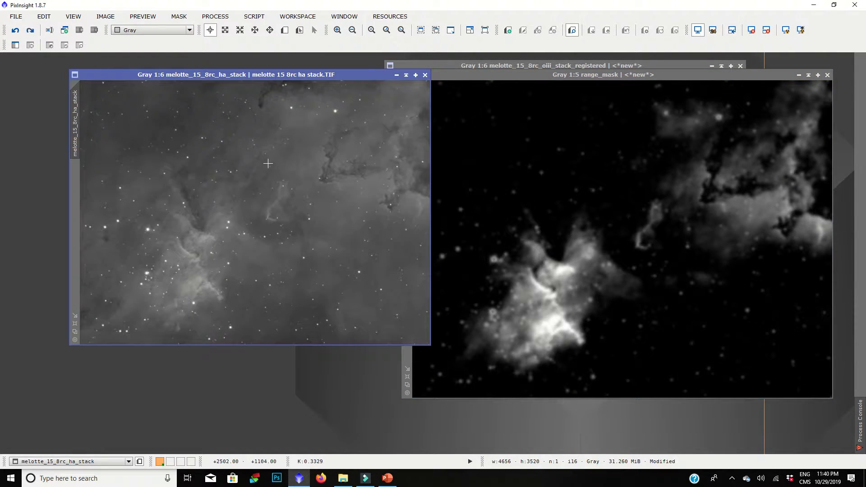
Apply the range mask to the Ha stack and make the Ha stack the active image.
{"action": "left_click", "coordinate": [486, 120]}
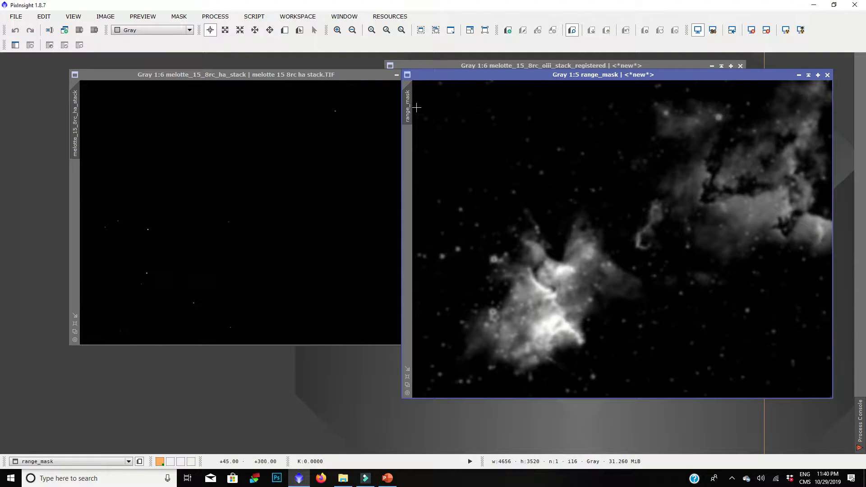
{"action": "left_click_drag", "start_coordinate": [408, 106], "coordinate": [74, 186]}
{"action": "left_click", "coordinate": [177, 18]}
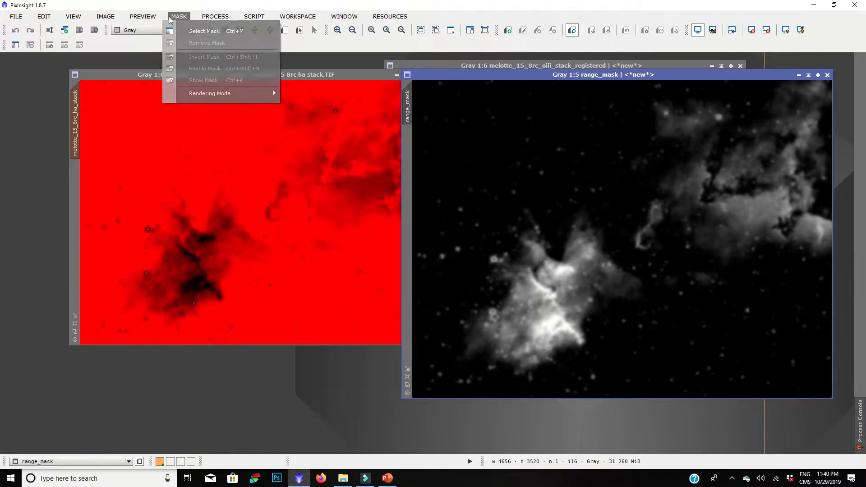
{"action": "left_click", "coordinate": [120, 153]}
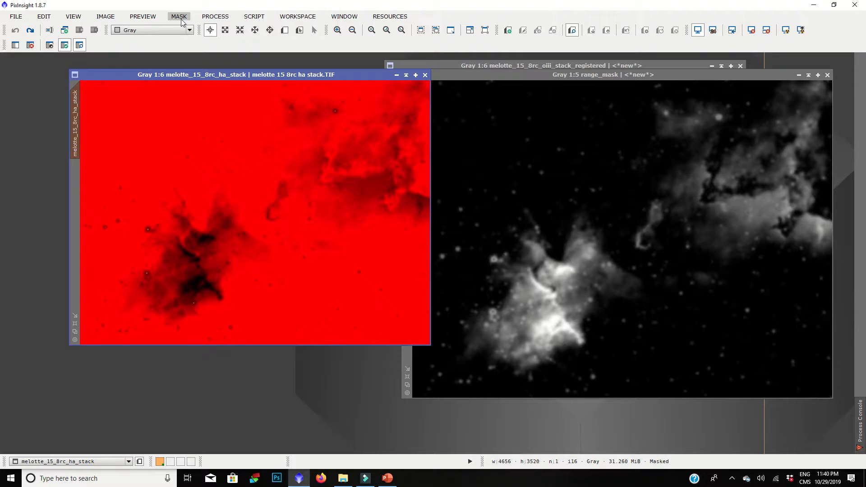
Hide the red mask overlay on the Ha stack and auto-stretch its screen display.
{"action": "left_click", "coordinate": [214, 20]}
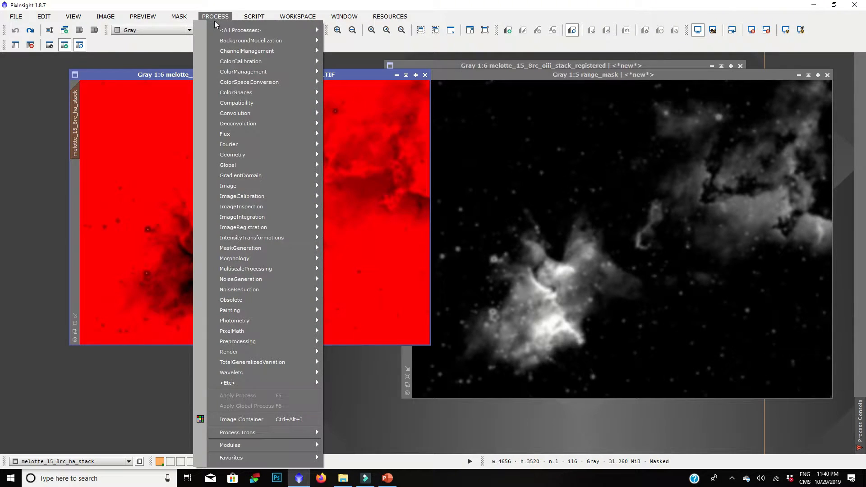
{"action": "left_click", "coordinate": [184, 20]}
{"action": "left_click", "coordinate": [181, 17]}
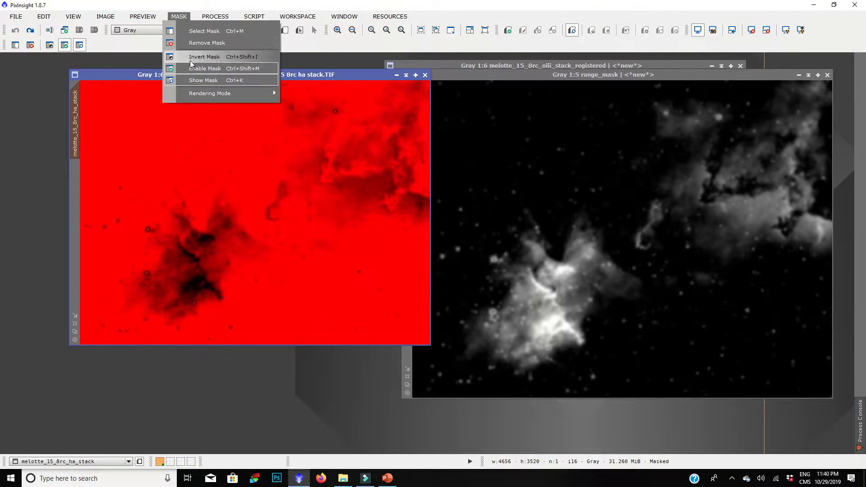
{"action": "left_click", "coordinate": [190, 83]}
{"action": "left_click", "coordinate": [216, 17]}
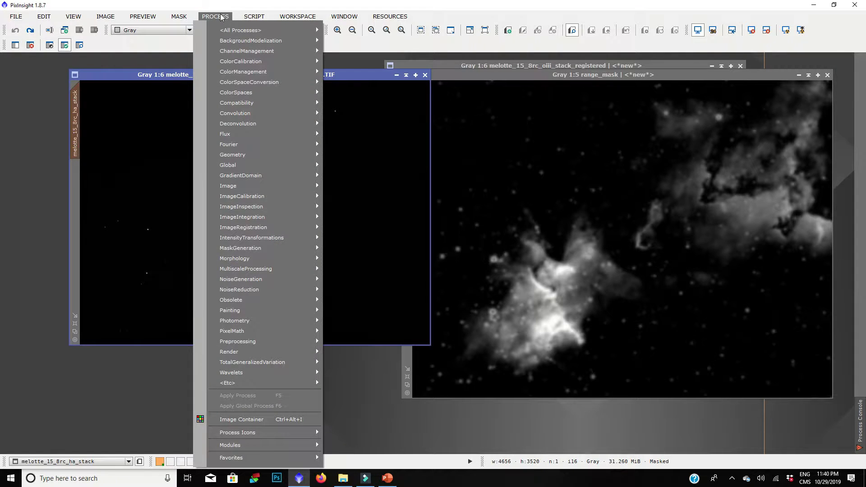
{"action": "left_click", "coordinate": [785, 32]}
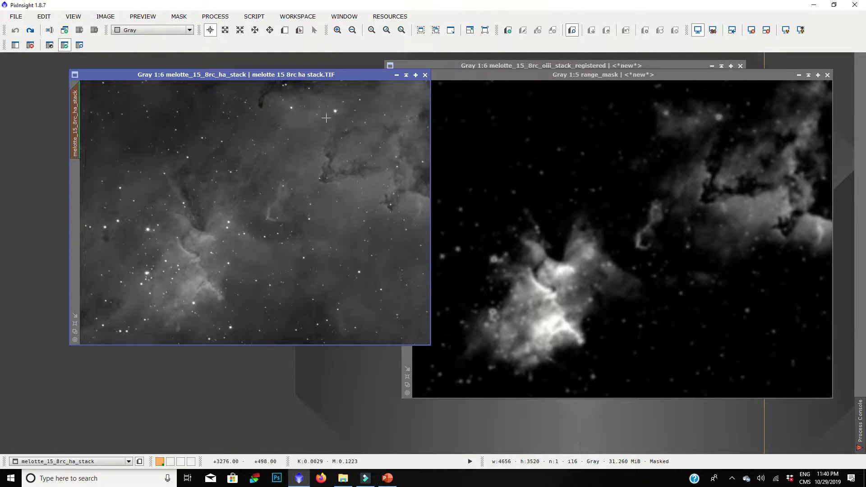
Define two previews on the Ha stack, one around the bright central nebula and one around the upper-right dark structures.
{"action": "left_click", "coordinate": [285, 30]}
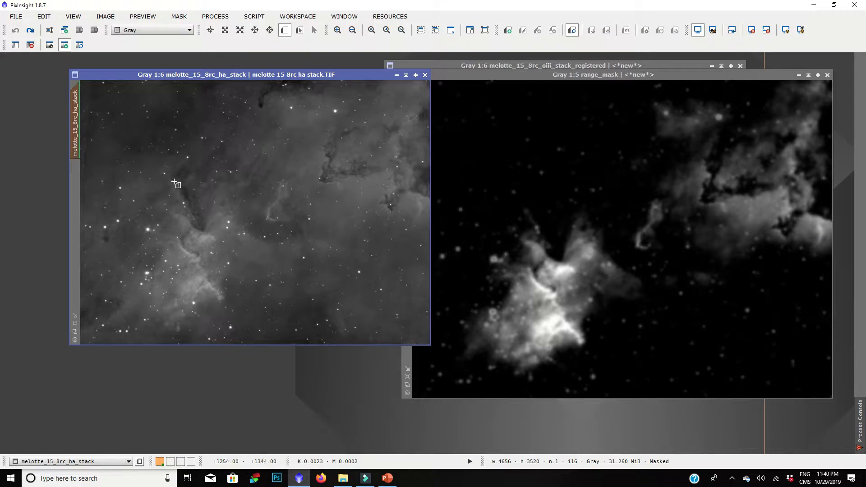
{"action": "left_click_drag", "start_coordinate": [148, 212], "coordinate": [242, 303]}
{"action": "left_click", "coordinate": [284, 29]}
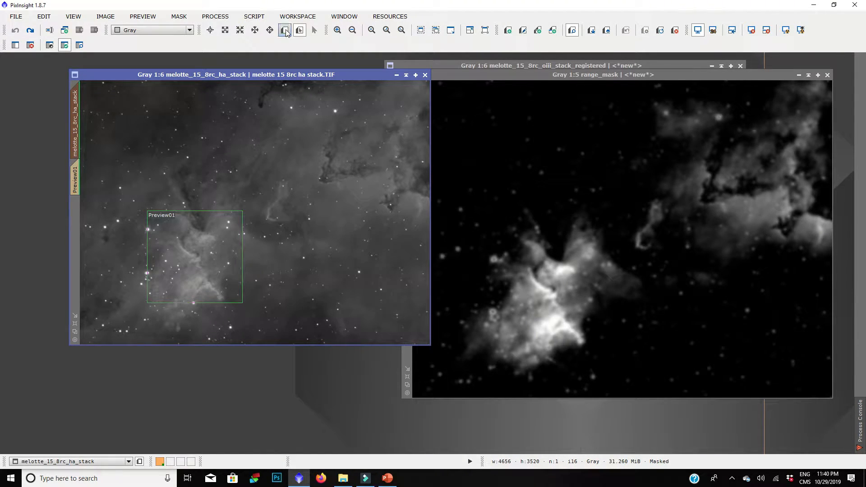
{"action": "left_click_drag", "start_coordinate": [286, 138], "coordinate": [385, 206]}
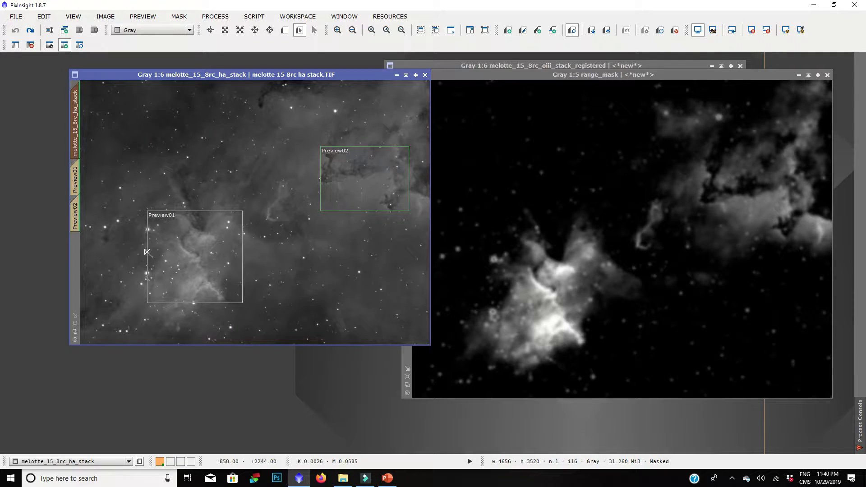
Display Preview01 of the Ha stack and open Deconvolution with the parametric PSF settings.
{"action": "left_click", "coordinate": [75, 179]}
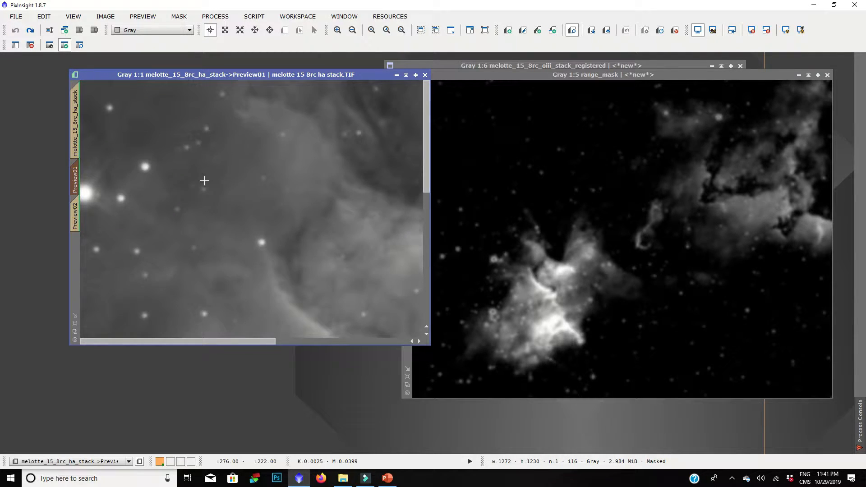
{"action": "scroll", "coordinate": [204, 180], "scroll_direction": "down", "scroll_amount": 2}
{"action": "left_click", "coordinate": [223, 17]}
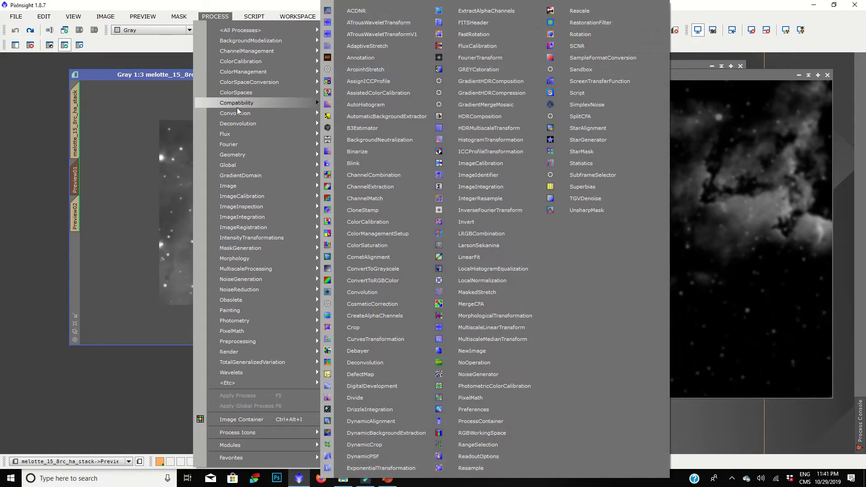
{"action": "mouse_move", "coordinate": [235, 129]}
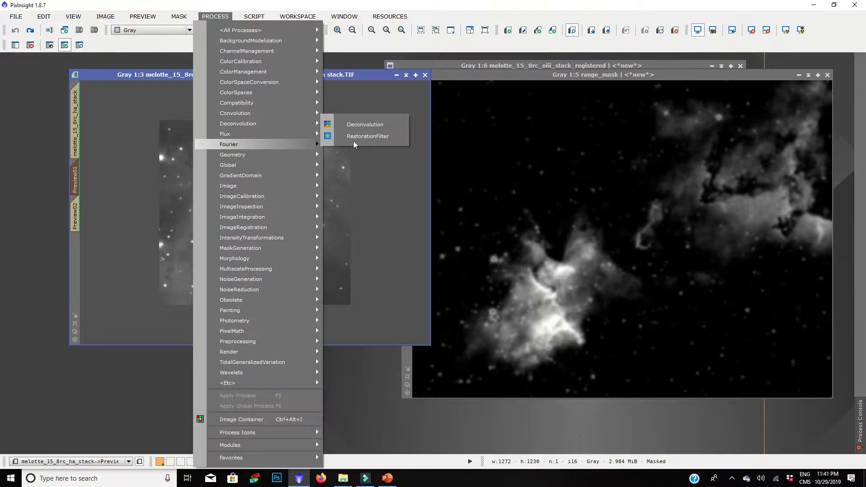
{"action": "left_click", "coordinate": [359, 125]}
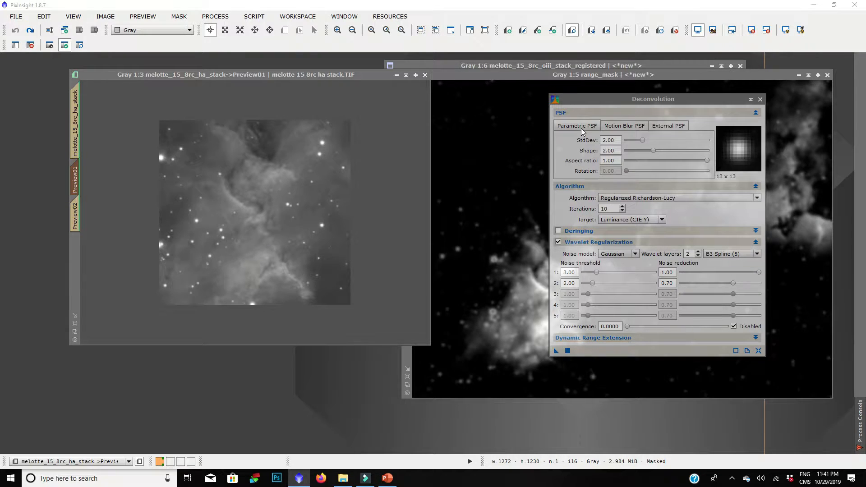
{"action": "left_click", "coordinate": [627, 125]}
{"action": "left_click", "coordinate": [667, 126]}
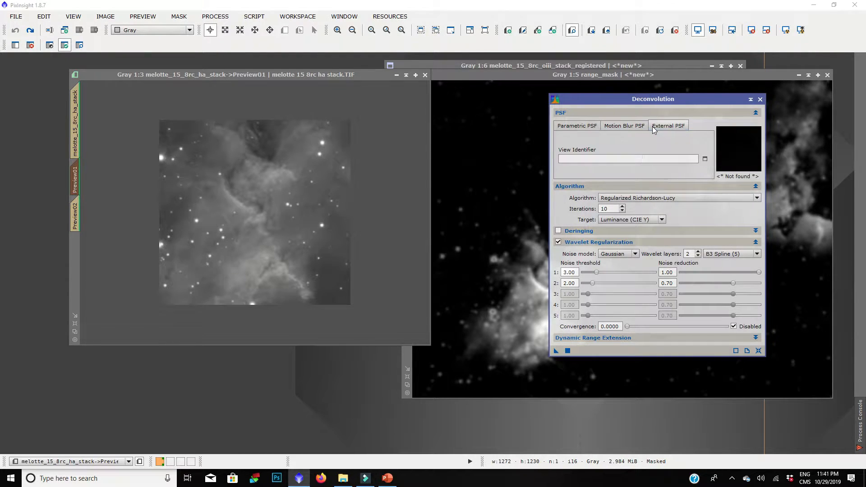
{"action": "left_click", "coordinate": [571, 126]}
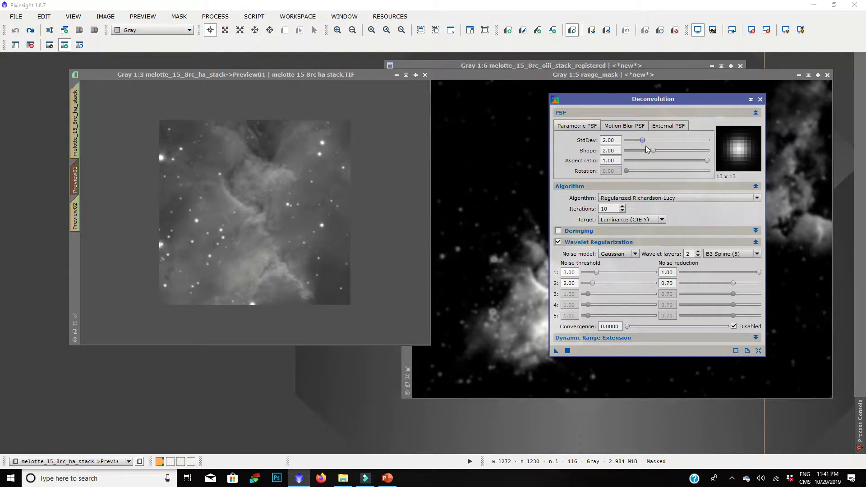
Run Deconvolution on Preview01 with StdDev 3.00 and 30 iterations, and inspect the nebula detail.
{"action": "left_click_drag", "start_coordinate": [646, 142], "coordinate": [651, 142]}
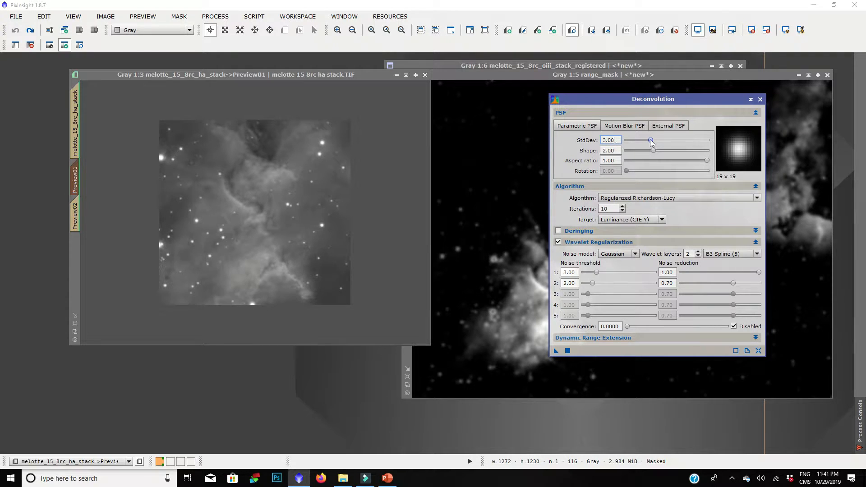
{"action": "double_click", "coordinate": [607, 208]}
{"action": "left_click_drag", "start_coordinate": [556, 350], "coordinate": [307, 231]}
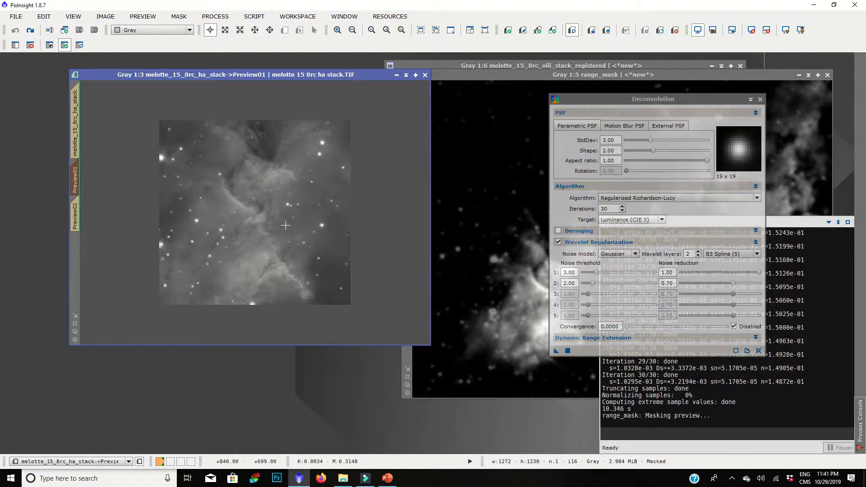
{"action": "scroll", "coordinate": [286, 226], "scroll_direction": "up", "scroll_amount": 1}
{"action": "scroll", "coordinate": [286, 226], "scroll_direction": "up", "scroll_amount": 1}
{"action": "scroll", "coordinate": [286, 225], "scroll_direction": "down", "scroll_amount": 1}
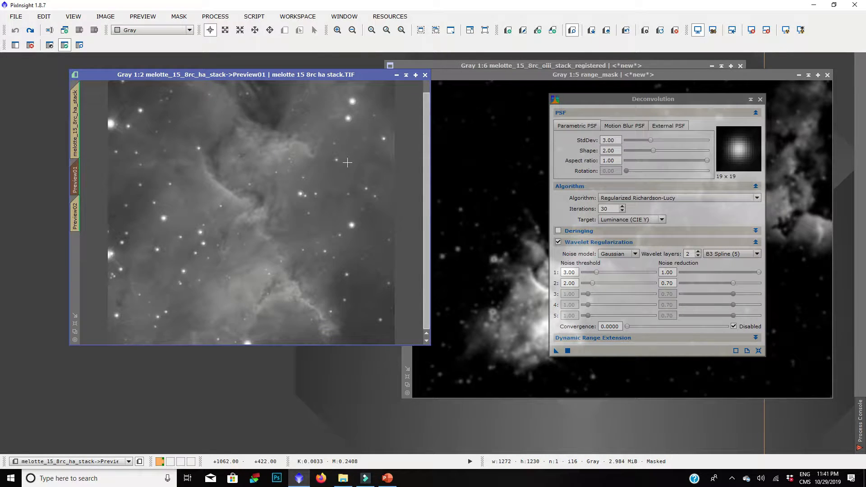
Enable deringing with global dark 0.0200 and local deringing off, and run Deconvolution on Preview01.
{"action": "left_click", "coordinate": [567, 231]}
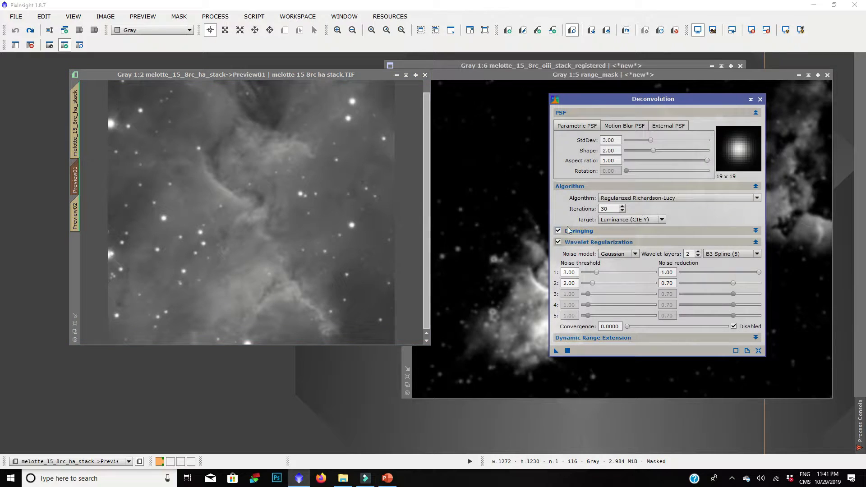
{"action": "left_click", "coordinate": [756, 230]}
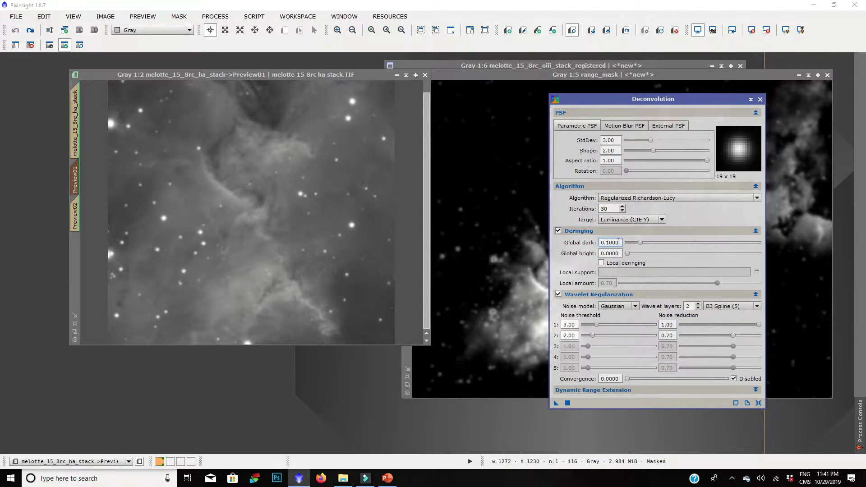
{"action": "left_click_drag", "start_coordinate": [641, 246], "coordinate": [636, 244]}
{"action": "left_click", "coordinate": [602, 263]}
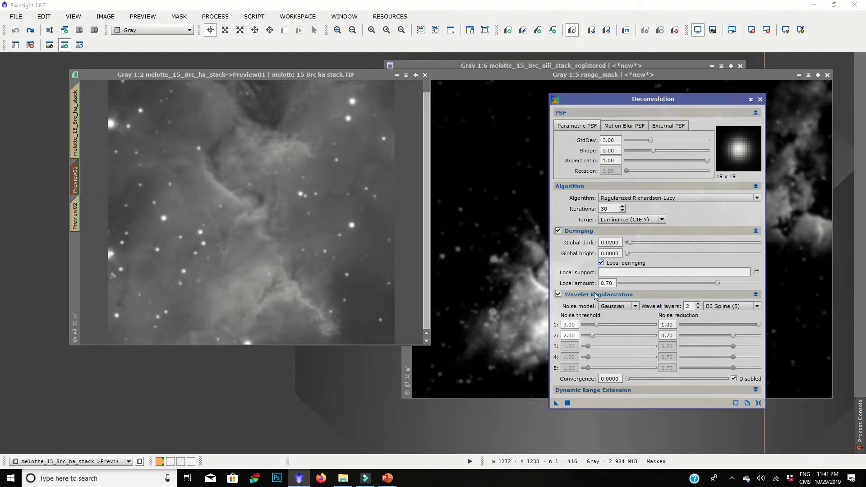
{"action": "left_click", "coordinate": [601, 263]}
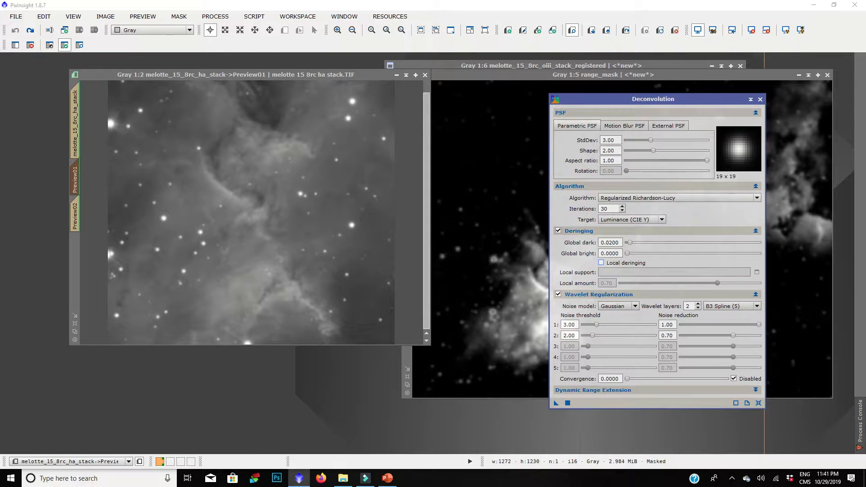
{"action": "left_click_drag", "start_coordinate": [557, 403], "coordinate": [247, 215]}
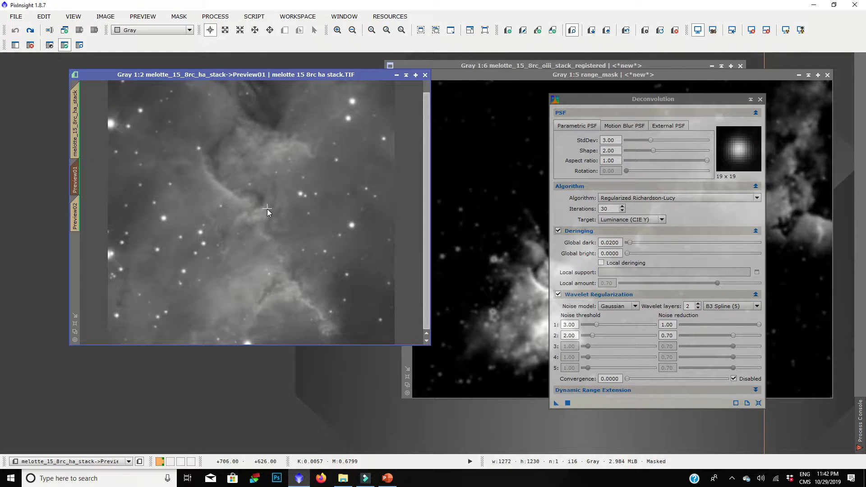
Inspect the nebula in Preview01, set the deringing global dark to 0.0050, and run Deconvolution on the preview again.
{"action": "scroll", "coordinate": [264, 217], "scroll_direction": "up", "scroll_amount": 1}
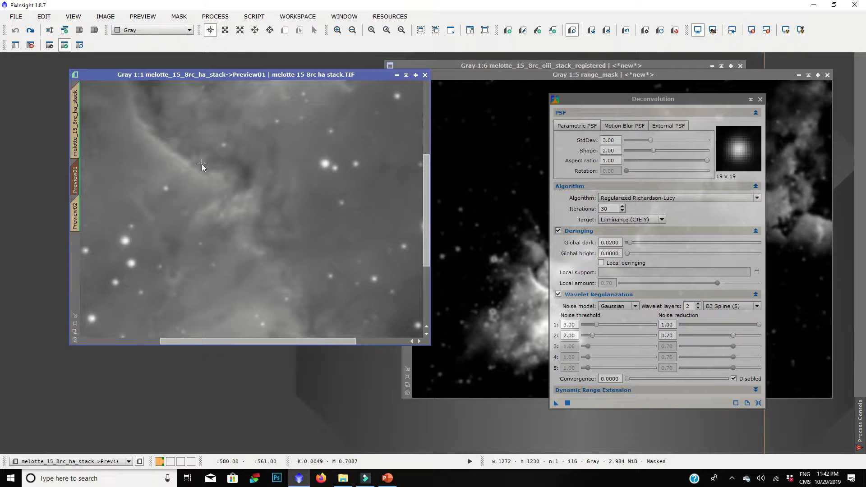
{"action": "scroll", "coordinate": [234, 182], "scroll_direction": "down", "scroll_amount": 2}
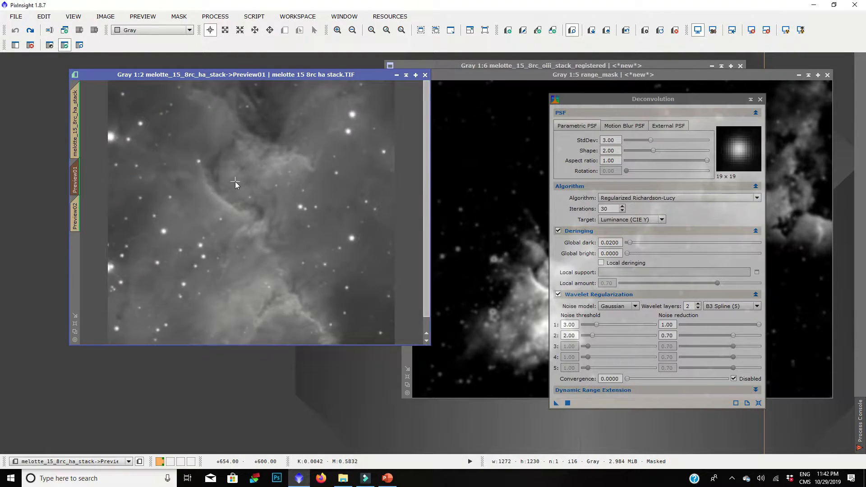
{"action": "scroll", "coordinate": [234, 181], "scroll_direction": "up", "scroll_amount": 1}
{"action": "left_click", "coordinate": [630, 245]}
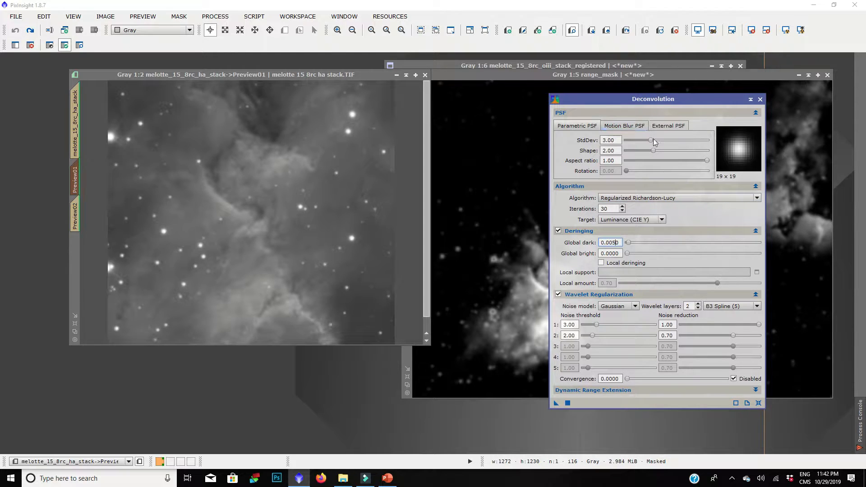
{"action": "left_click_drag", "start_coordinate": [556, 403], "coordinate": [339, 239]}
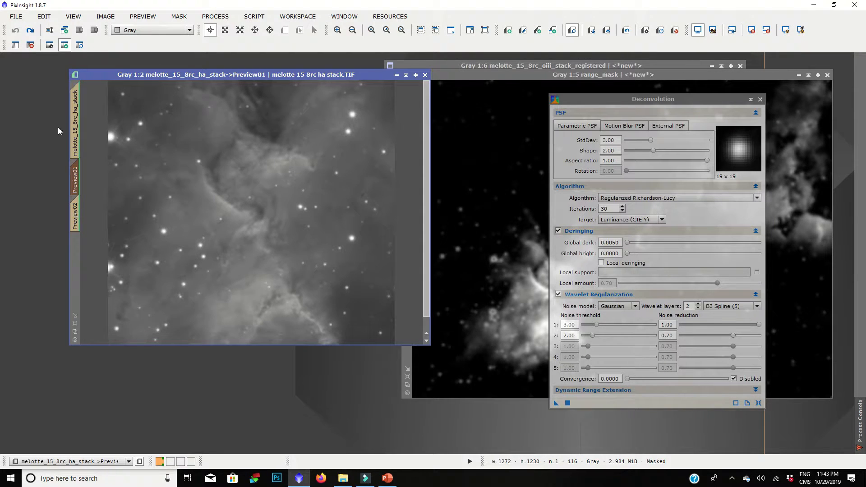
Return to the full masked Ha stack and run Deconvolution on it with the current settings.
{"action": "left_click", "coordinate": [74, 125]}
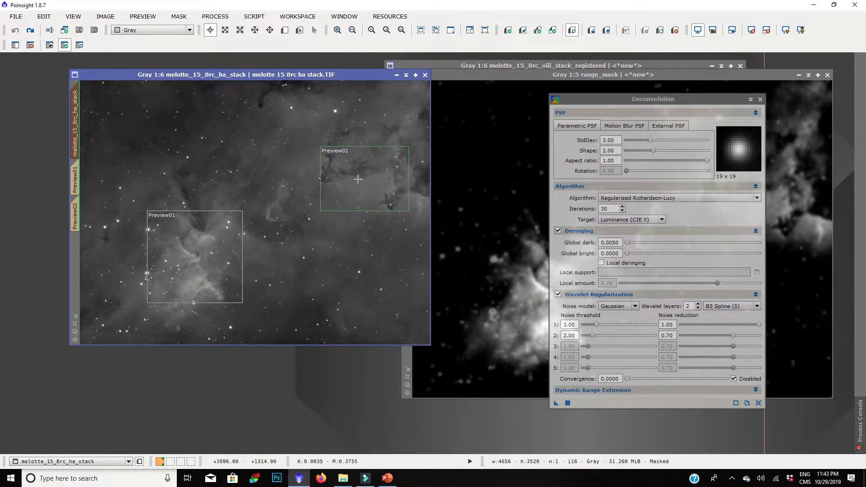
{"action": "left_click", "coordinate": [556, 402]}
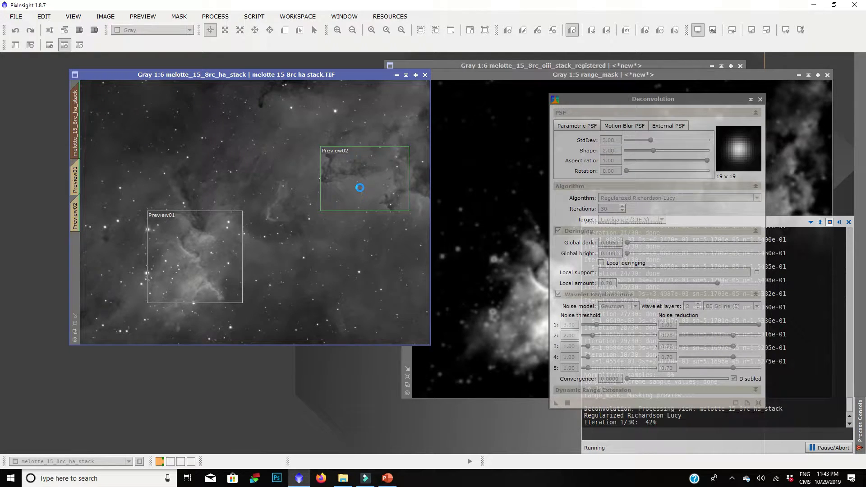
{"action": "mouse_move", "coordinate": [305, 0]}
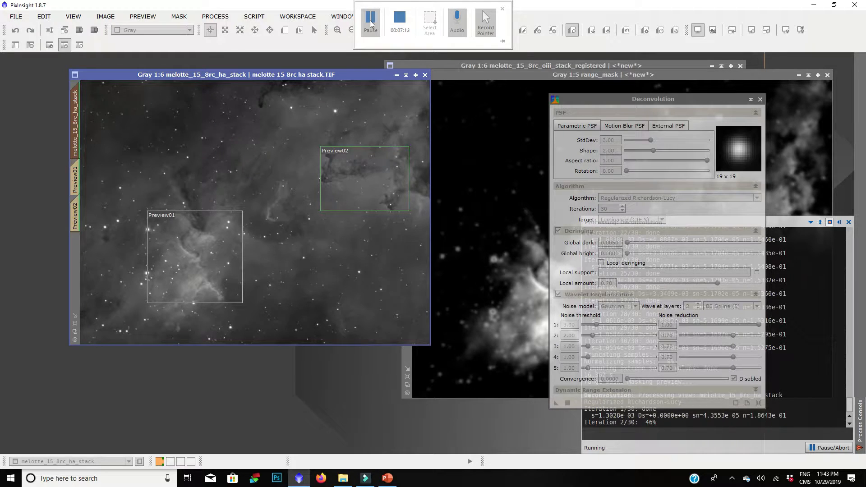
{"action": "left_click", "coordinate": [371, 23]}
{"action": "left_click", "coordinate": [367, 15]}
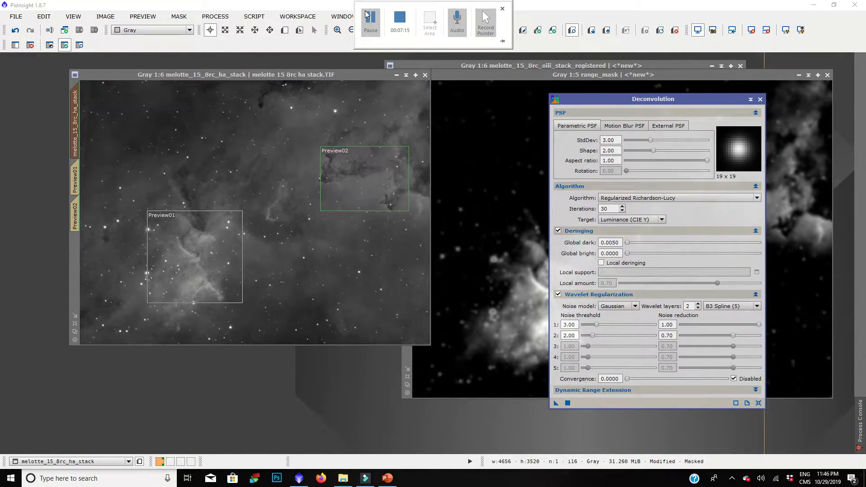
Compare the nebula around Preview01 on the full Ha stack before and after Deconvolution.
{"action": "left_click", "coordinate": [170, 240]}
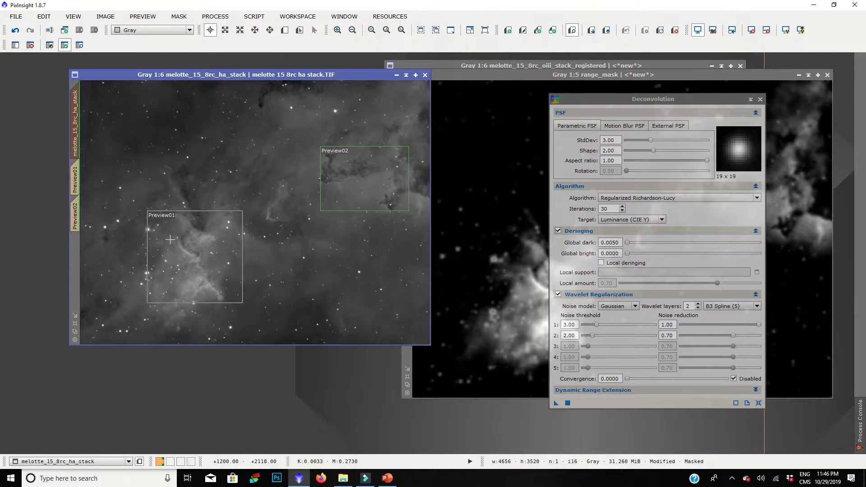
{"action": "scroll", "coordinate": [170, 239], "scroll_direction": "up", "scroll_amount": 3}
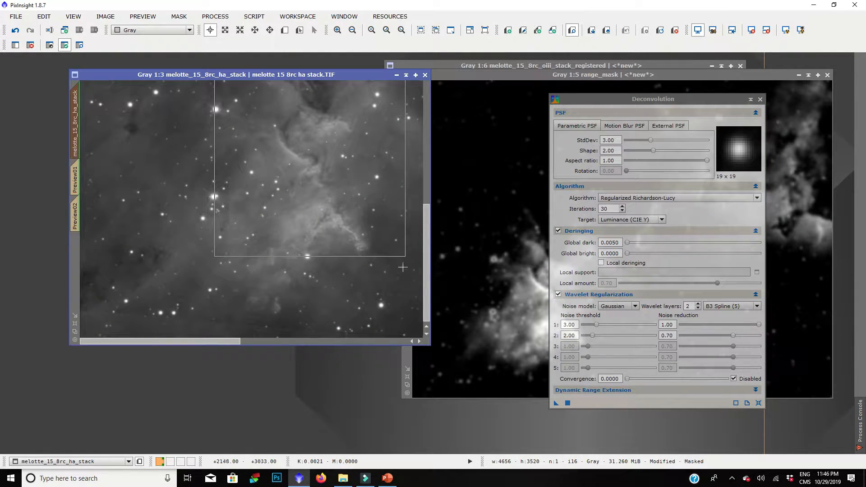
{"action": "left_click_drag", "start_coordinate": [426, 258], "coordinate": [426, 244]}
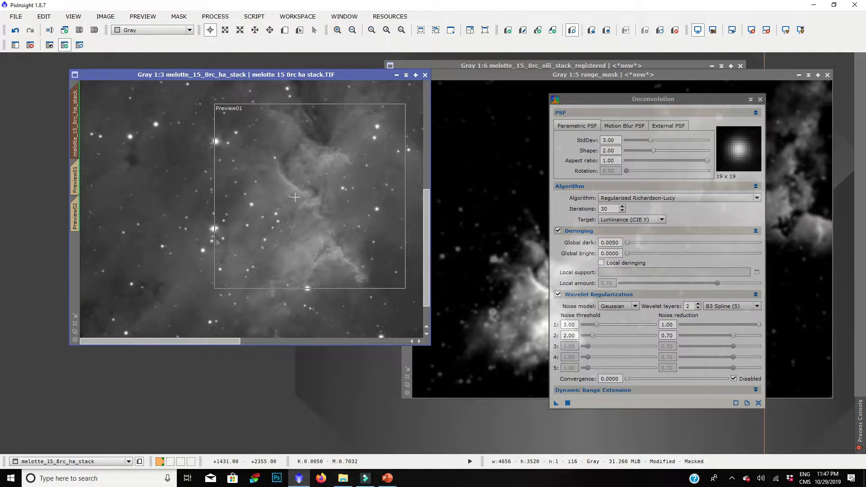
{"action": "key", "text": "ctrl+z"}
{"action": "key", "text": "ctrl+y"}
{"action": "scroll", "coordinate": [295, 198], "scroll_direction": "down", "scroll_amount": 2}
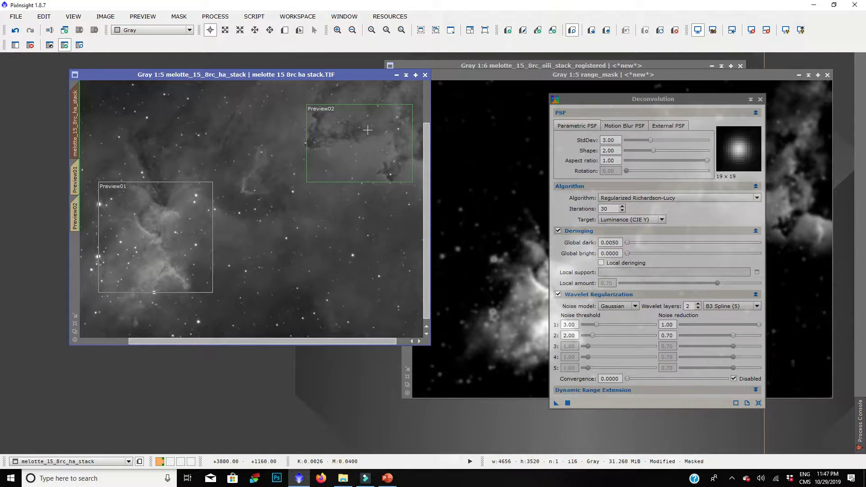
Examine the dark nebula around Preview02 on the Ha stack, comparing it repeatedly with and without Deconvolution.
{"action": "scroll", "coordinate": [367, 130], "scroll_direction": "up", "scroll_amount": 2}
{"action": "left_click_drag", "start_coordinate": [425, 160], "coordinate": [421, 198]}
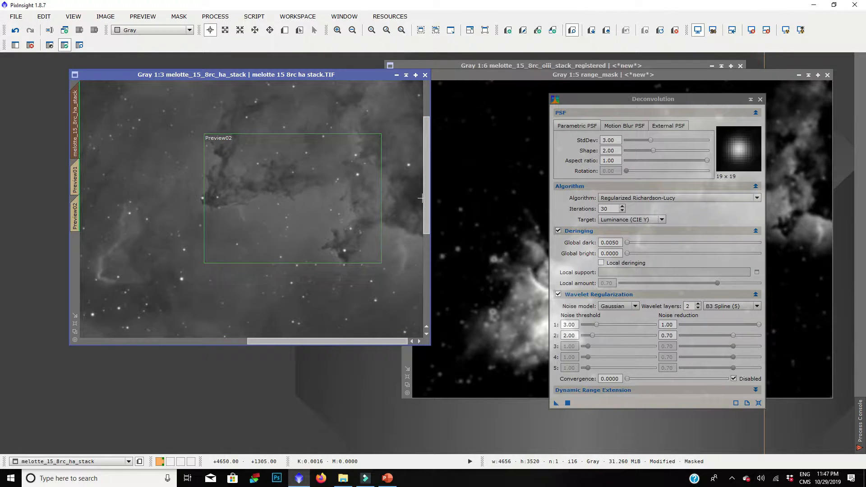
{"action": "key", "text": "ctrl+z"}
{"action": "key", "text": "ctrl+y"}
{"action": "key", "text": "ctrl+z"}
{"action": "key", "text": "ctrl+y"}
{"action": "key", "text": "ctrl+z"}
{"action": "key", "text": "ctrl+y"}
{"action": "key", "text": "ctrl+z"}
{"action": "key", "text": "ctrl+y"}
{"action": "key", "text": "ctrl+z"}
{"action": "key", "text": "ctrl+y"}
{"action": "key", "text": "ctrl+z"}
{"action": "key", "text": "ctrl+z"}
{"action": "key", "text": "ctrl+y"}
{"action": "key", "text": "ctrl+z"}
{"action": "key", "text": "ctrl+y"}
{"action": "key", "text": "ctrl+z"}
{"action": "key", "text": "ctrl+y"}
{"action": "scroll", "coordinate": [353, 207], "scroll_direction": "down", "scroll_amount": 1}
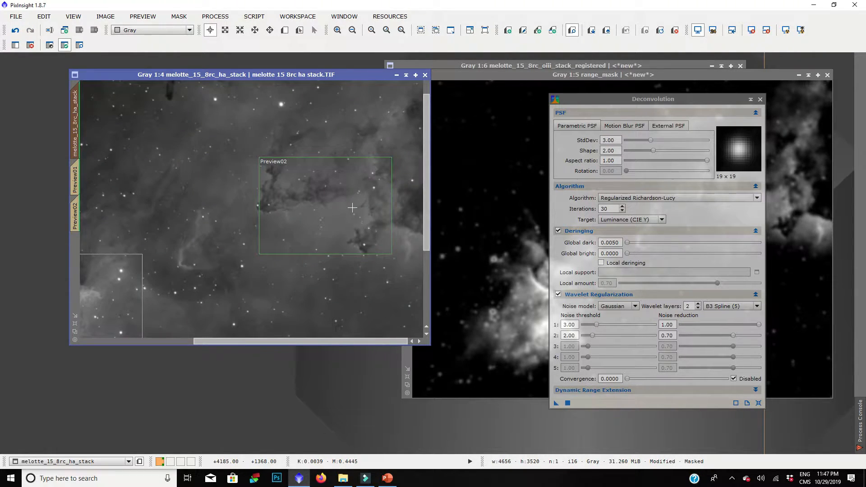
{"action": "scroll", "coordinate": [352, 207], "scroll_direction": "down", "scroll_amount": 1}
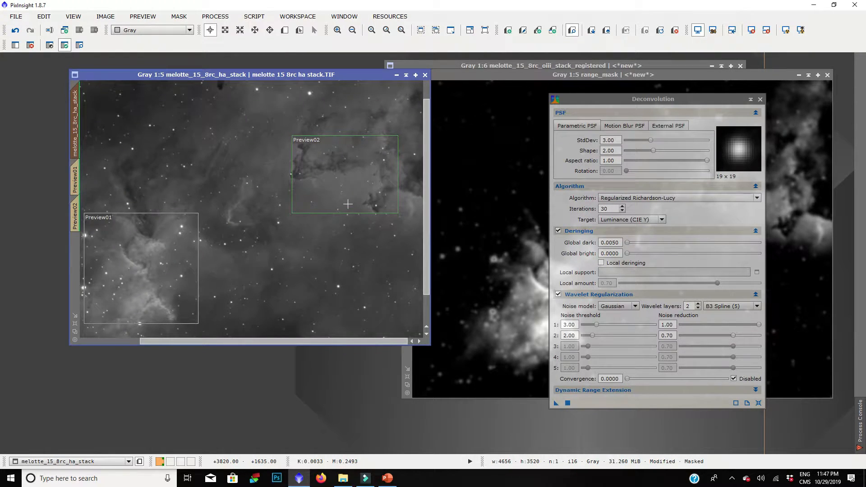
Close Deconvolution and open the HDRMultiscaleTransform process.
{"action": "left_click", "coordinate": [760, 99]}
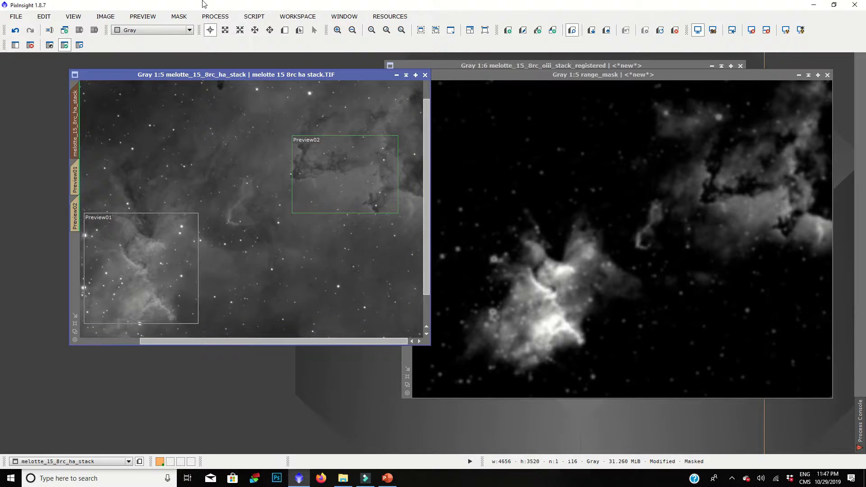
{"action": "left_click", "coordinate": [225, 18]}
{"action": "mouse_move", "coordinate": [225, 31]}
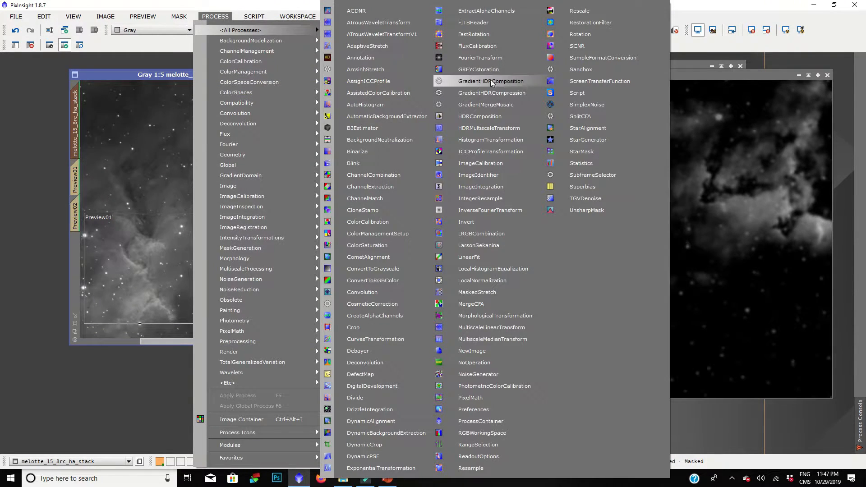
{"action": "left_click", "coordinate": [489, 127]}
Apply HDRMultiscaleTransform with 6 layers, 1 iteration and no deringing to the full Ha stack.
{"action": "left_click", "coordinate": [155, 254]}
{"action": "scroll", "coordinate": [155, 254], "scroll_direction": "down", "scroll_amount": 1}
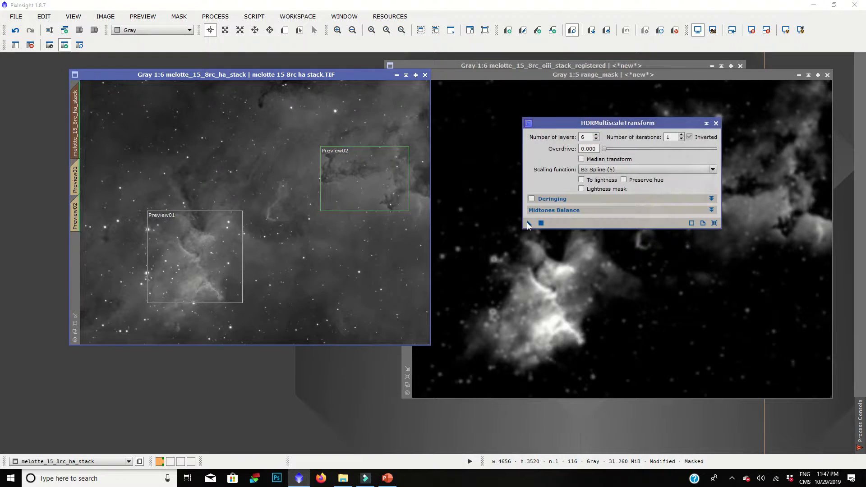
{"action": "left_click_drag", "start_coordinate": [527, 223], "coordinate": [404, 226]}
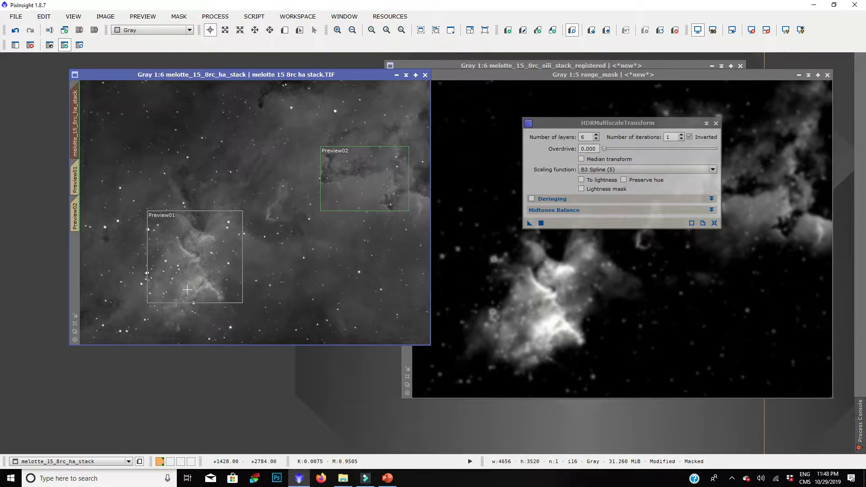
Compare the Preview01 nebula with and without the 6-layer HDRMultiscaleTransform, and leave the transform undone.
{"action": "key", "text": "ctrl+z"}
{"action": "key", "text": "ctrl+y"}
{"action": "key", "text": "ctrl+z"}
{"action": "key", "text": "ctrl+y"}
{"action": "key", "text": "ctrl+z"}
{"action": "scroll", "coordinate": [214, 262], "scroll_direction": "up", "scroll_amount": 2}
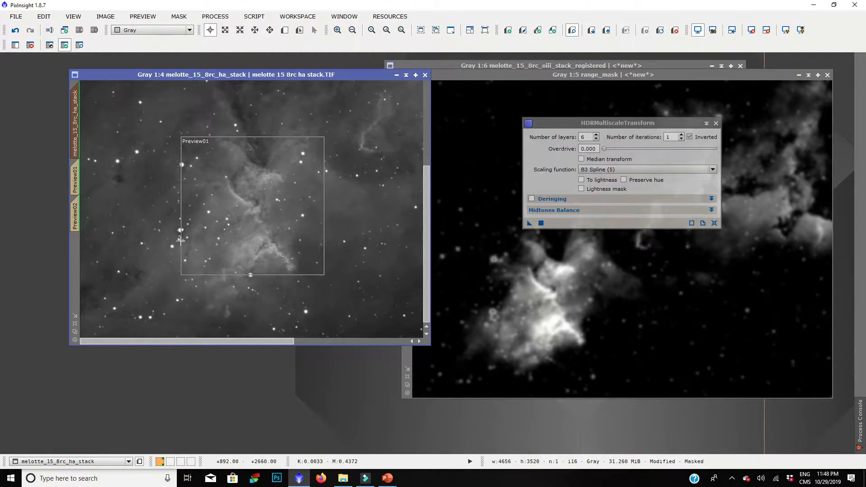
{"action": "key", "text": "ctrl+y"}
{"action": "key", "text": "ctrl+z"}
{"action": "key", "text": "ctrl+y"}
{"action": "key", "text": "ctrl+z"}
{"action": "key", "text": "ctrl+y"}
{"action": "key", "text": "ctrl+z"}
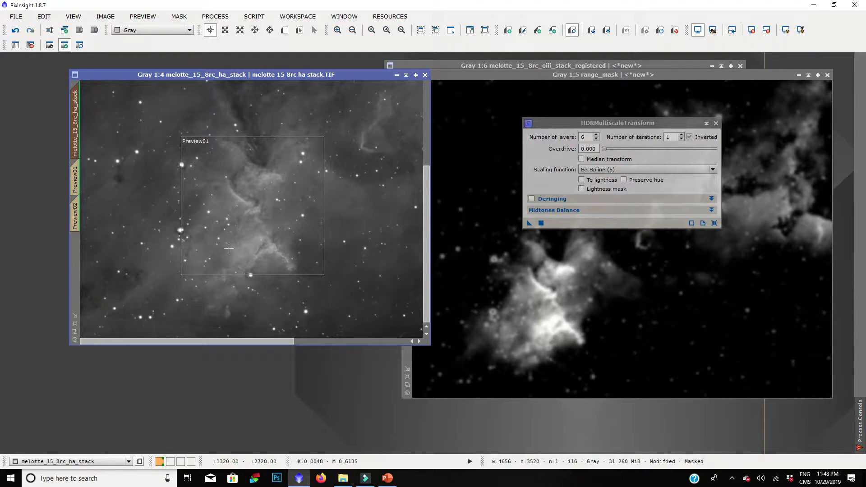
Show the mask overlay on the Ha stack to check which areas are protected, and hide it again.
{"action": "left_click", "coordinate": [179, 16]}
{"action": "left_click", "coordinate": [204, 79]}
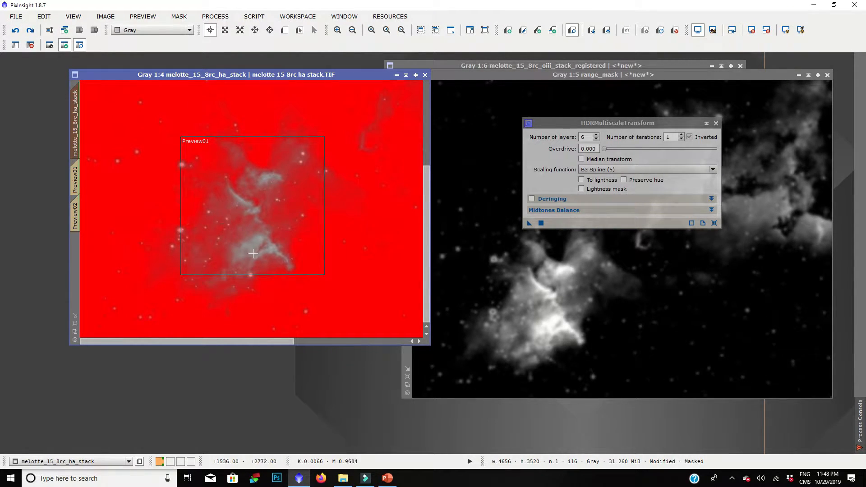
{"action": "left_click", "coordinate": [178, 16]}
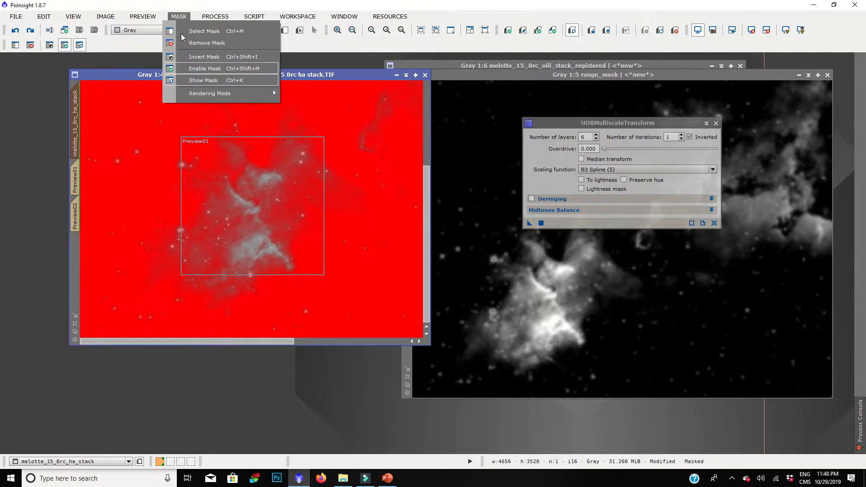
{"action": "left_click", "coordinate": [194, 80]}
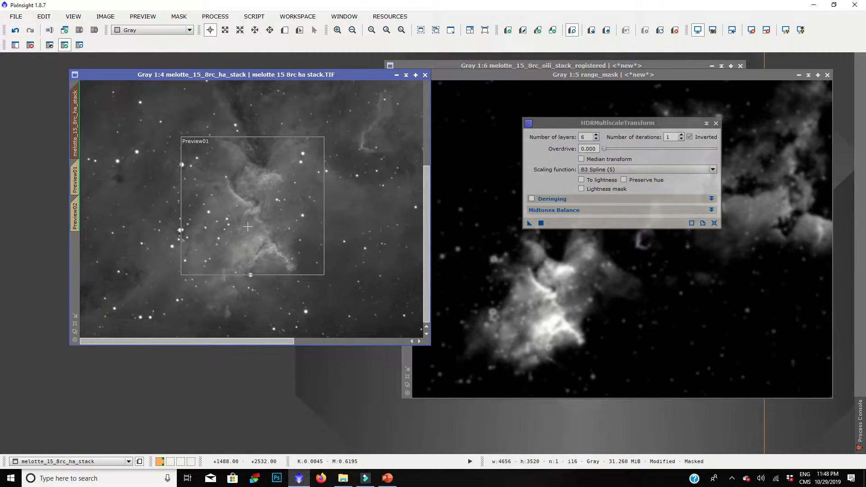
Enable deringing in HDRMultiscaleTransform, apply it to the Ha stack, and compare the nebula before and after.
{"action": "left_click", "coordinate": [532, 199]}
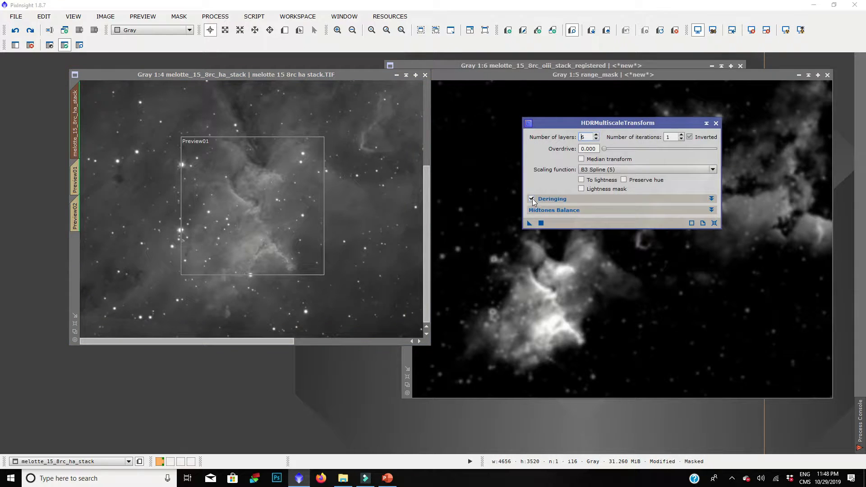
{"action": "left_click_drag", "start_coordinate": [530, 223], "coordinate": [310, 275]}
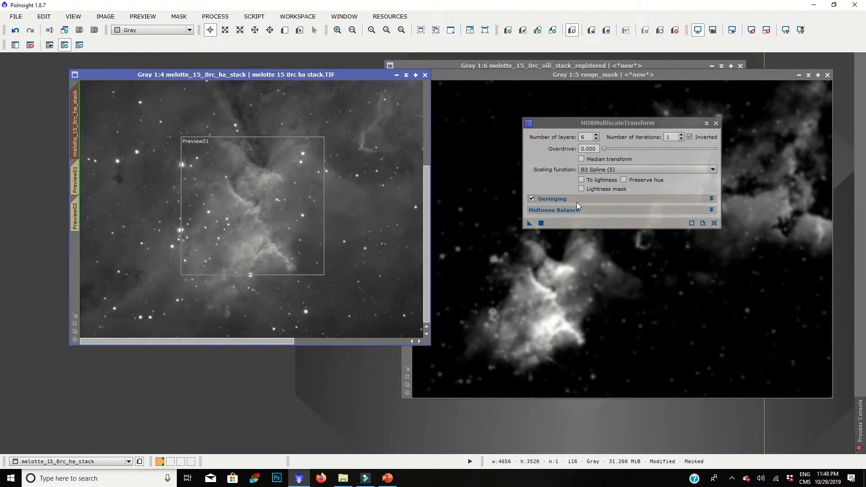
{"action": "key", "text": "ctrl+shift"}
{"action": "key", "text": "ctrl+shift+z"}
{"action": "key", "text": "ctrl+shift+z"}
{"action": "key", "text": "ctrl+shift+z"}
{"action": "key", "text": "ctrl+shift+z"}
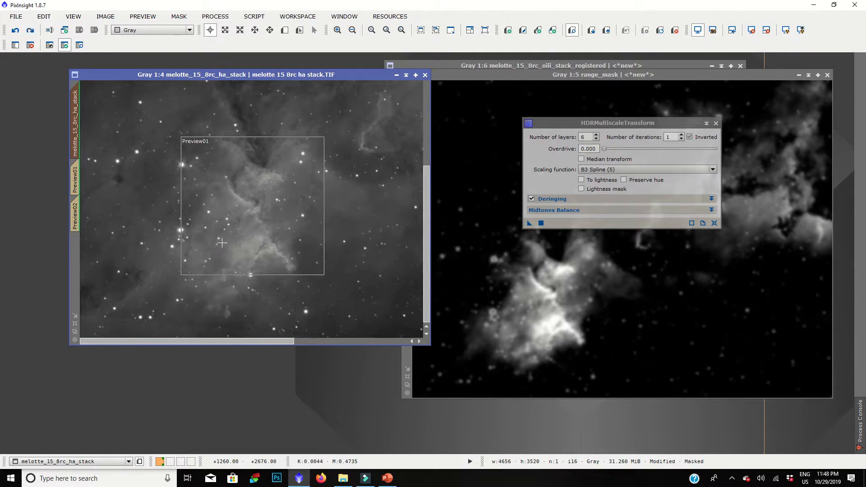
{"action": "key", "text": "ctrl+shift+z"}
{"action": "key", "text": "ctrl+shift+z"}
{"action": "key", "text": "ctrl+shift+z"}
{"action": "key", "text": "ctrl+shift+z"}
{"action": "key", "text": "ctrl+shift+z"}
Set the large-scale deringing to 0.170 and apply HDRMultiscaleTransform to the Ha stack.
{"action": "left_click", "coordinate": [592, 199]}
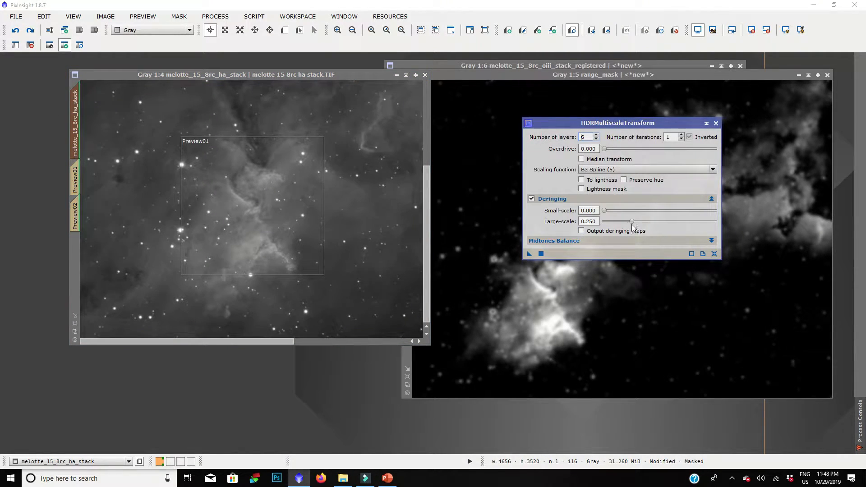
{"action": "left_click_drag", "start_coordinate": [631, 221], "coordinate": [623, 221]}
{"action": "left_click_drag", "start_coordinate": [530, 256], "coordinate": [258, 240]}
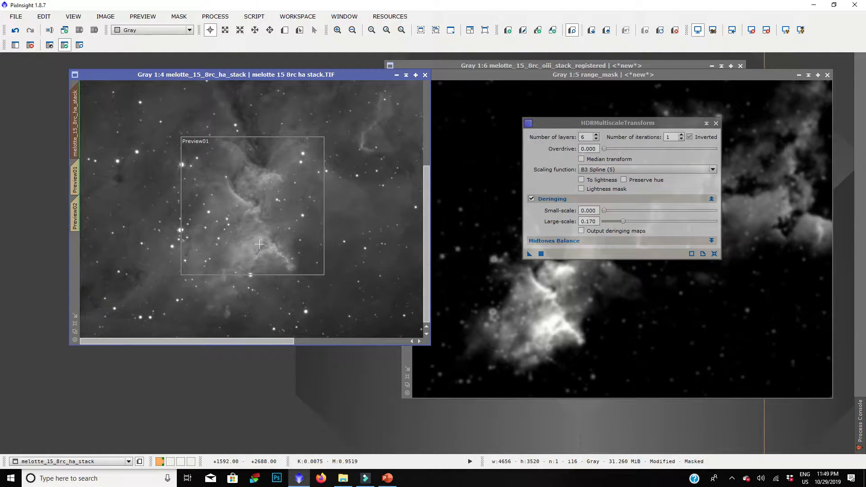
Compare the nebula with and without the transform using 0.170 large-scale deringing, and leave it undone.
{"action": "key", "text": "ctrl+z"}
{"action": "key", "text": "ctrl+y"}
{"action": "key", "text": "ctrl+z"}
{"action": "key", "text": "ctrl+y"}
{"action": "key", "text": "ctrl+z"}
{"action": "key", "text": "ctrl+y"}
{"action": "key", "text": "ctrl+z"}
{"action": "key", "text": "ctrl+y"}
{"action": "key", "text": "ctrl+z"}
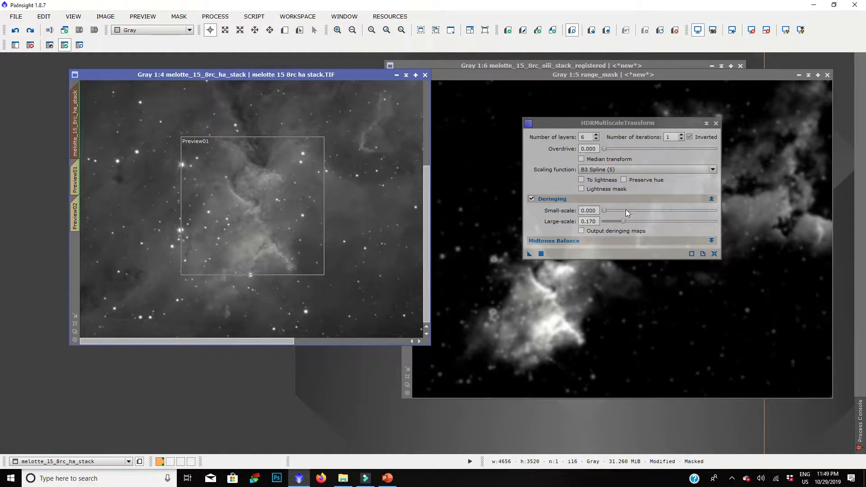
Set the large-scale deringing to 0.250 and the number of layers to 5, and apply HDRMultiscaleTransform to the Ha stack.
{"action": "left_click_drag", "start_coordinate": [622, 222], "coordinate": [631, 222]}
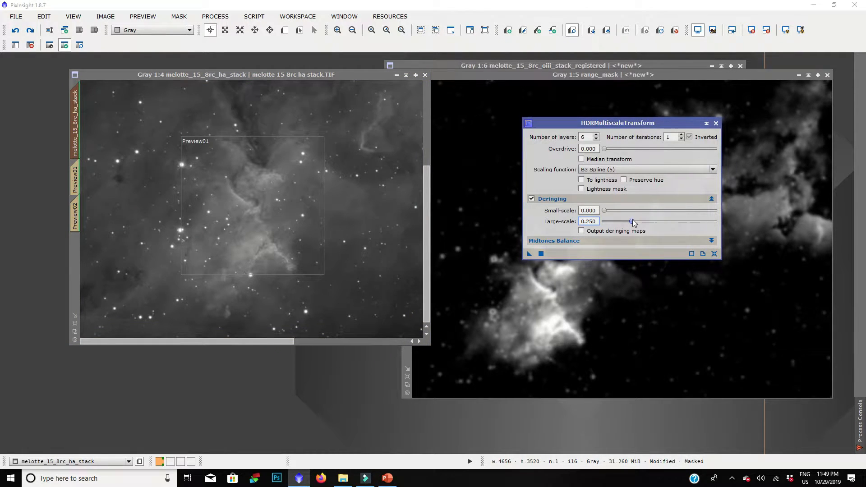
{"action": "double_click", "coordinate": [585, 136]}
{"action": "left_click_drag", "start_coordinate": [529, 254], "coordinate": [300, 240]}
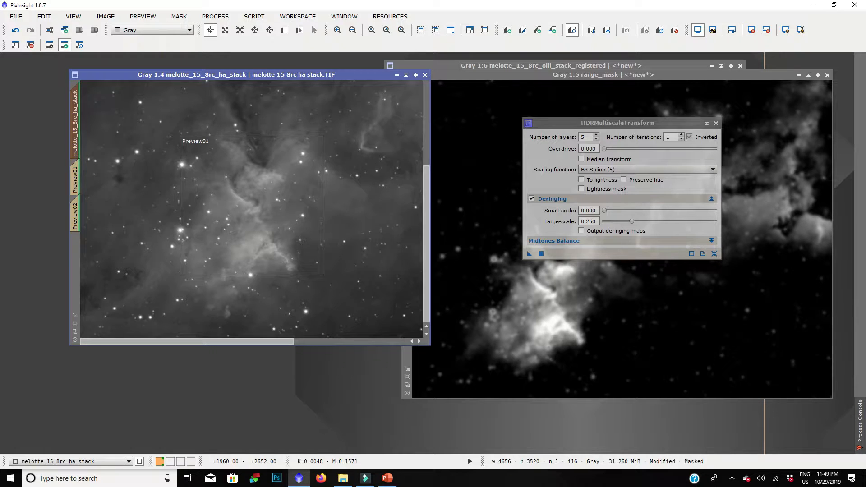
Compare the Ha stack with and without the 5-layer transform, close up and in full view, and leave it undone.
{"action": "key", "text": "ctrl+y"}
{"action": "key", "text": "ctrl+z"}
{"action": "key", "text": "ctrl+y"}
{"action": "key", "text": "ctrl+z"}
{"action": "key", "text": "ctrl+y"}
{"action": "key", "text": "ctrl+z"}
{"action": "key", "text": "ctrl+y"}
{"action": "key", "text": "ctrl+z"}
{"action": "key", "text": "ctrl+y"}
{"action": "key", "text": "ctrl+z"}
{"action": "key", "text": "ctrl+y"}
{"action": "scroll", "coordinate": [301, 240], "scroll_direction": "up", "scroll_amount": 3}
{"action": "scroll", "coordinate": [301, 240], "scroll_direction": "down", "scroll_amount": 5}
{"action": "key", "text": "ctrl+z"}
{"action": "key", "text": "ctrl+y"}
{"action": "key", "text": "ctrl+z"}
{"action": "key", "text": "ctrl+y"}
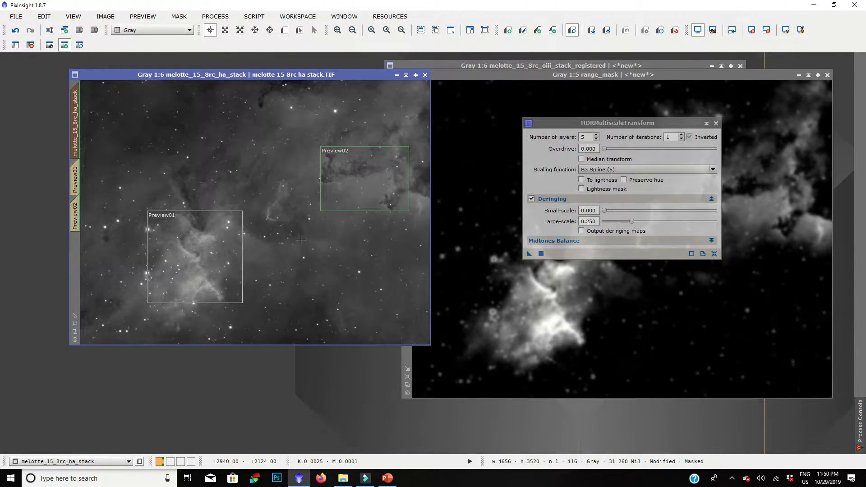
{"action": "key", "text": "ctrl+z"}
{"action": "key", "text": "ctrl+y"}
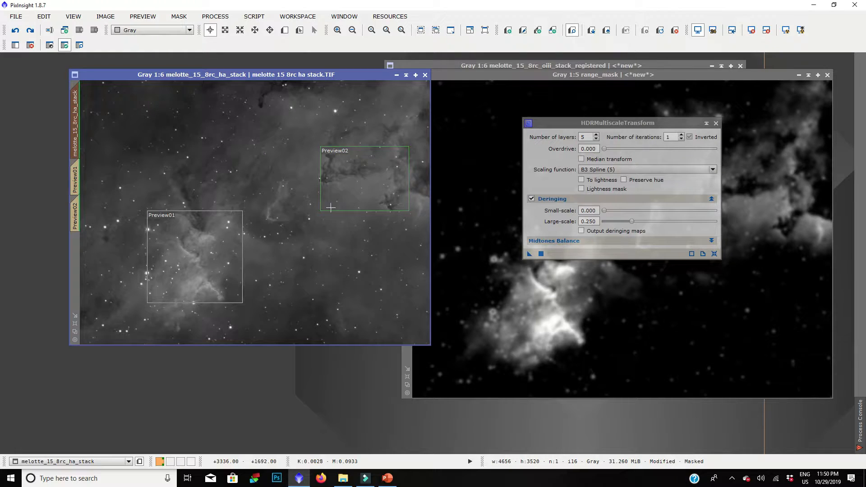
Set the number of layers to 7, apply HDRMultiscaleTransform to the Ha stack, and inspect the Preview01 nebula.
{"action": "left_click", "coordinate": [595, 135]}
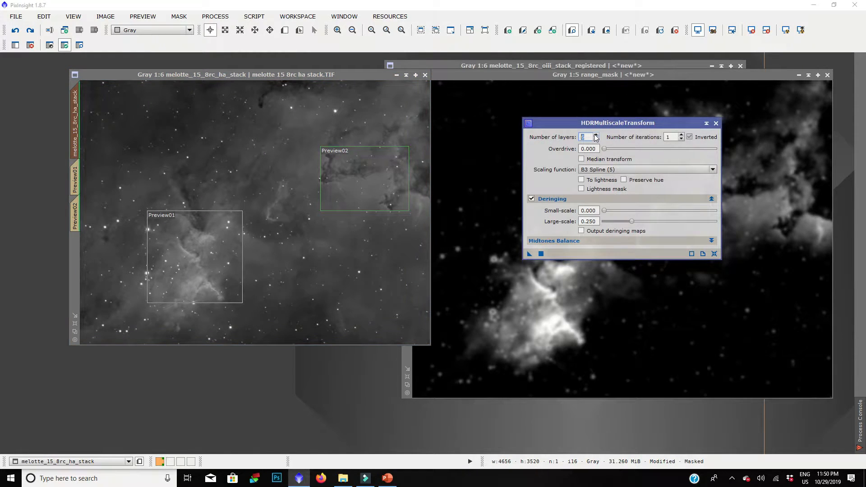
{"action": "left_click_drag", "start_coordinate": [530, 254], "coordinate": [325, 239]}
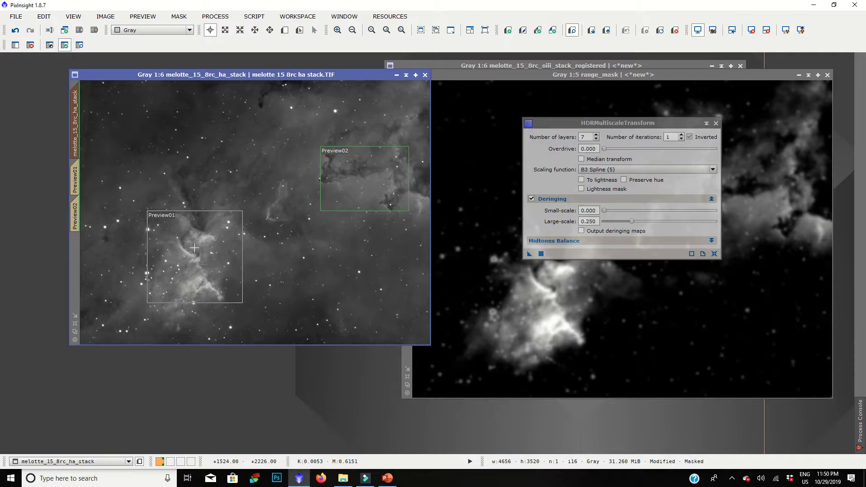
{"action": "scroll", "coordinate": [194, 247], "scroll_direction": "up", "scroll_amount": 3}
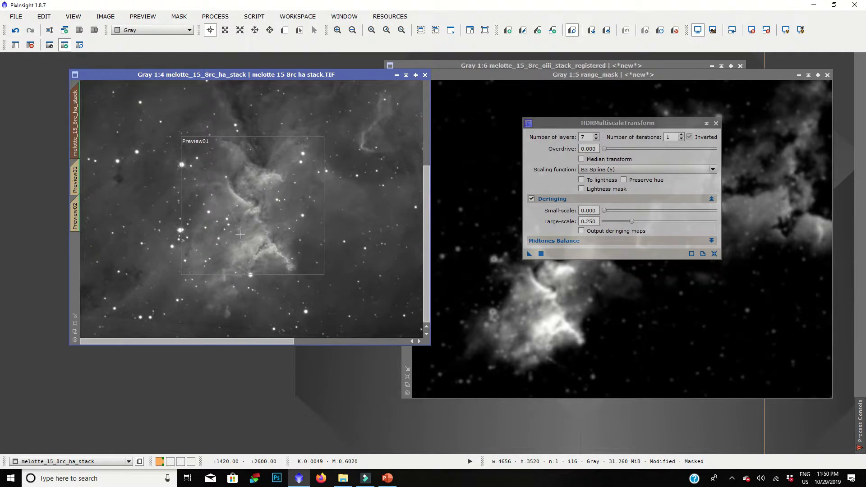
{"action": "scroll", "coordinate": [260, 224], "scroll_direction": "up", "scroll_amount": 2}
{"action": "scroll", "coordinate": [259, 224], "scroll_direction": "down", "scroll_amount": 2}
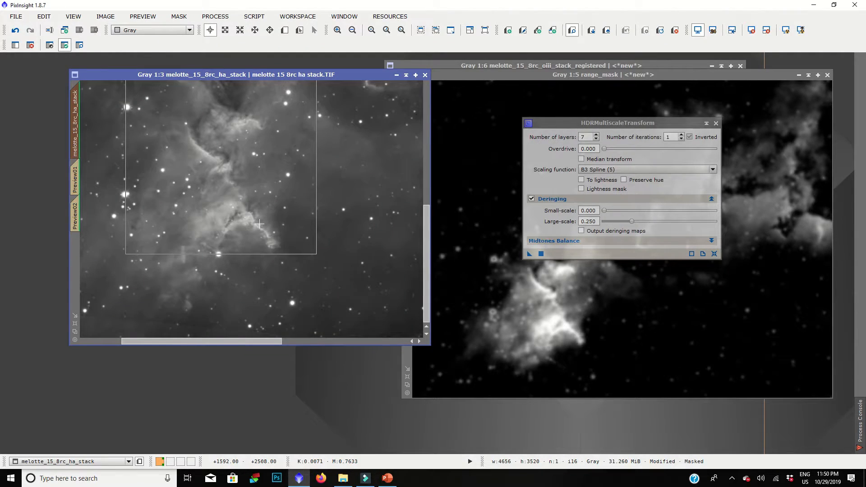
Compare the Ha stack's nebula with and without the 7-layer HDRMultiscaleTransform, close up and across both preview areas.
{"action": "key", "text": "ctrl+z"}
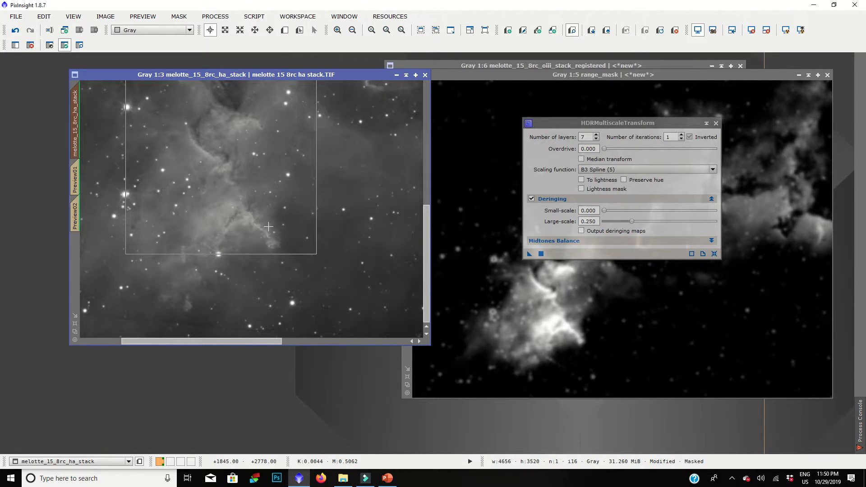
{"action": "key", "text": "ctrl+y"}
{"action": "key", "text": "ctrl+z"}
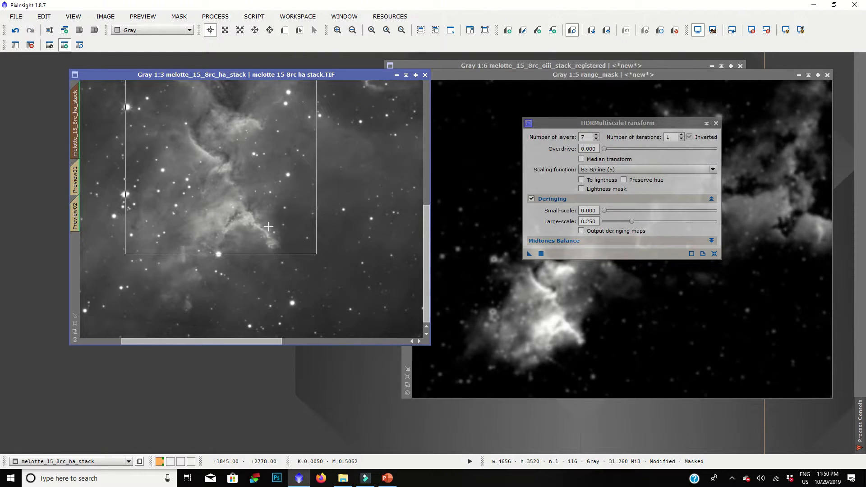
{"action": "scroll", "coordinate": [269, 226], "scroll_direction": "down", "scroll_amount": 2}
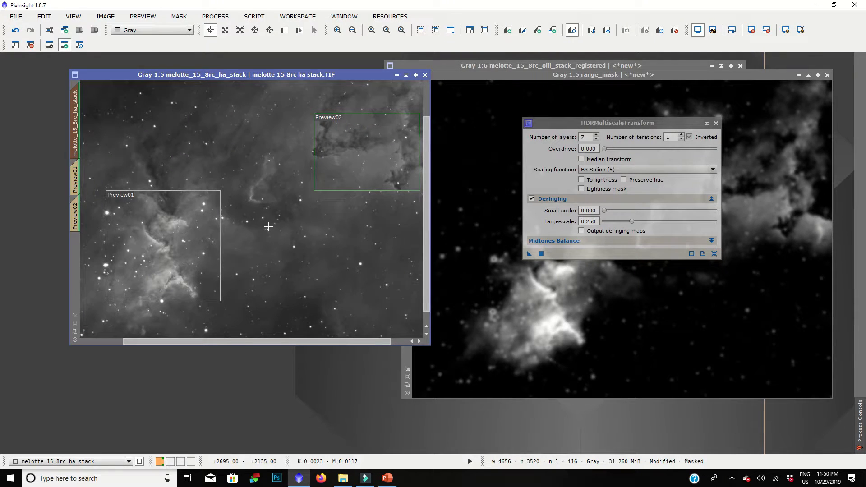
{"action": "key", "text": "ctrl+z"}
{"action": "key", "text": "ctrl+y"}
{"action": "key", "text": "ctrl+z"}
{"action": "key", "text": "ctrl+y"}
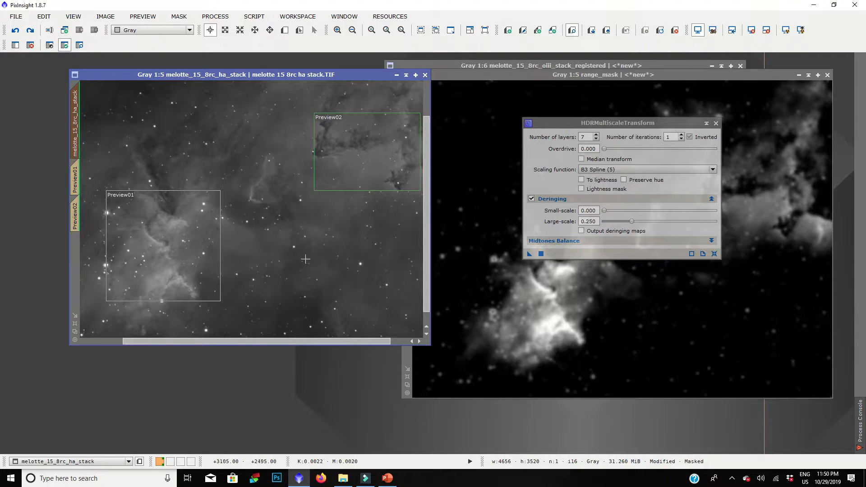
Darken the range_mask image with HistogramTransformation, raising the midtones to 0.62784810.
{"action": "left_click", "coordinate": [527, 74]}
{"action": "left_click", "coordinate": [215, 16]}
{"action": "mouse_move", "coordinate": [244, 241]}
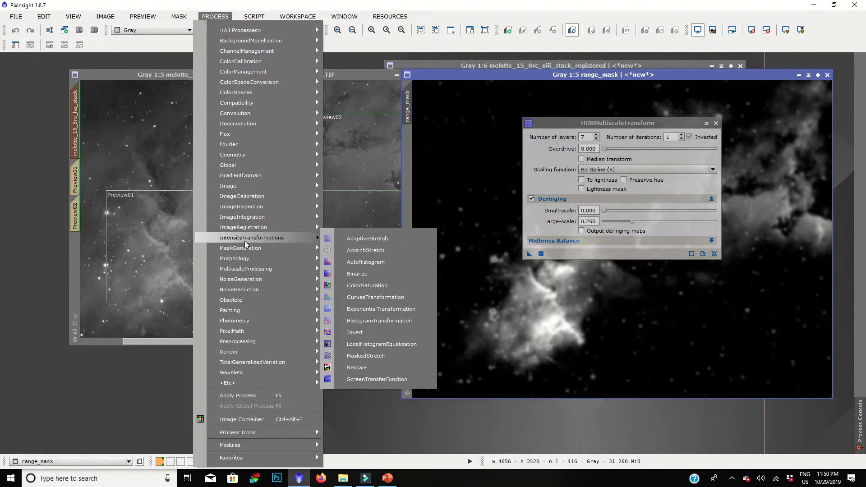
{"action": "left_click", "coordinate": [389, 320]}
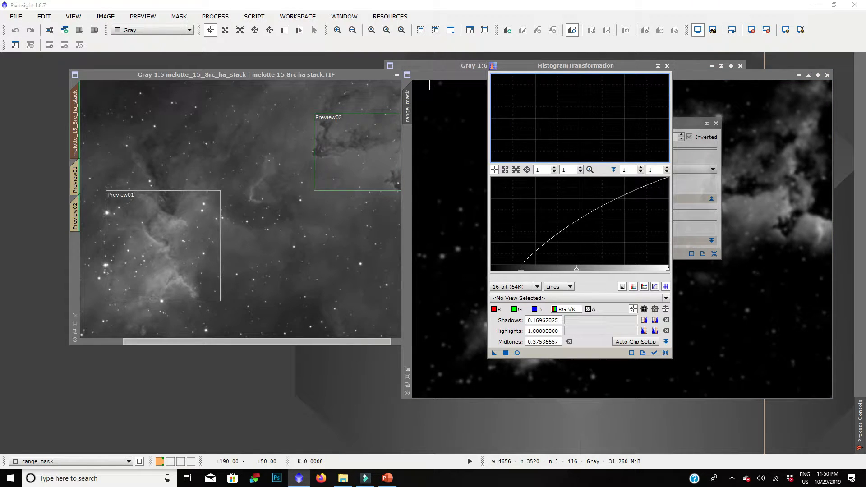
{"action": "left_click_drag", "start_coordinate": [433, 79], "coordinate": [199, 110]}
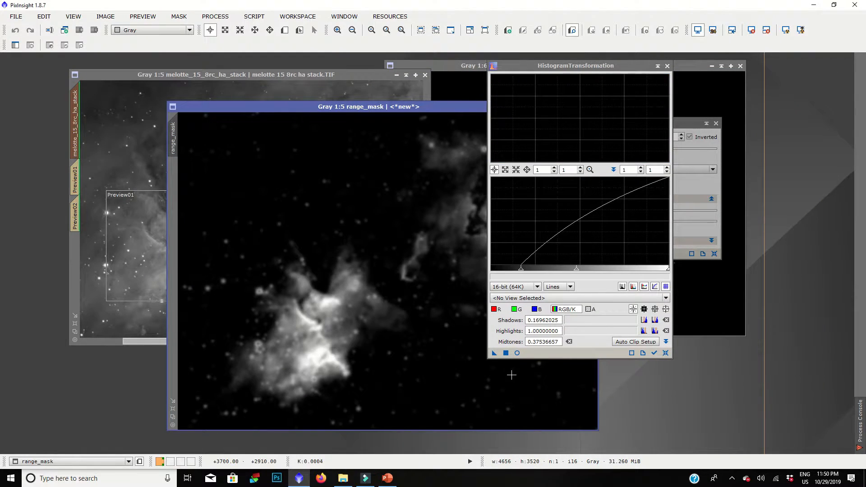
{"action": "left_click", "coordinate": [517, 353]}
{"action": "left_click", "coordinate": [666, 354]}
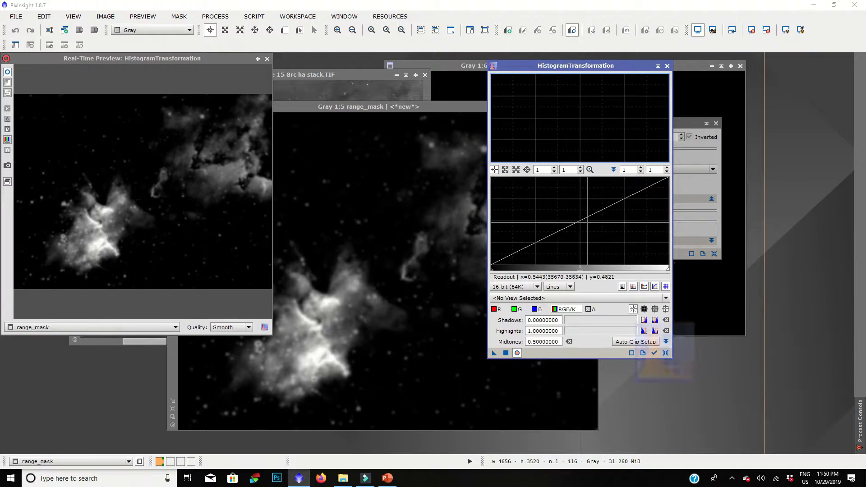
{"action": "left_click_drag", "start_coordinate": [580, 272], "coordinate": [603, 269]}
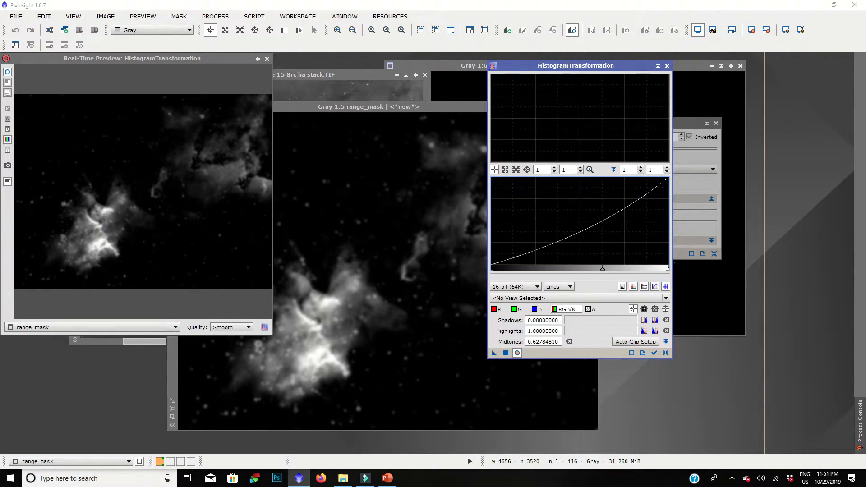
{"action": "left_click", "coordinate": [506, 352]}
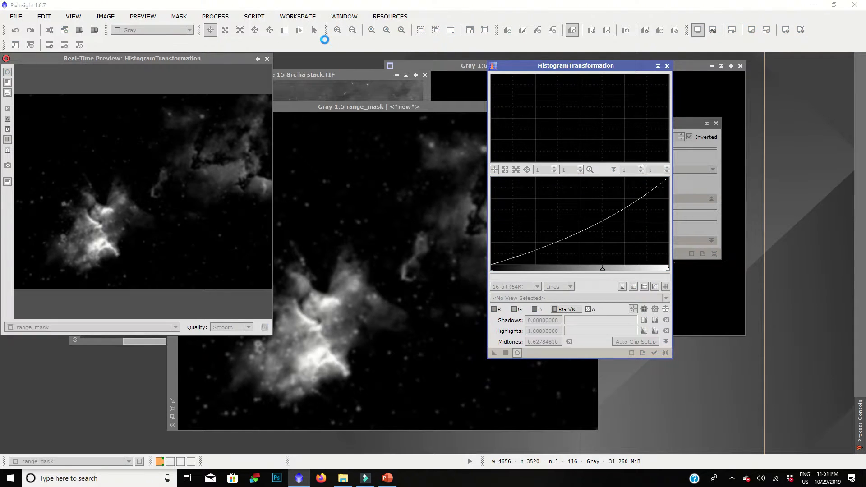
{"action": "left_click", "coordinate": [267, 58]}
Apply the 7-layer HDRMultiscaleTransform to the Ha stack through the darkened range mask.
{"action": "left_click_drag", "start_coordinate": [82, 222], "coordinate": [77, 288]}
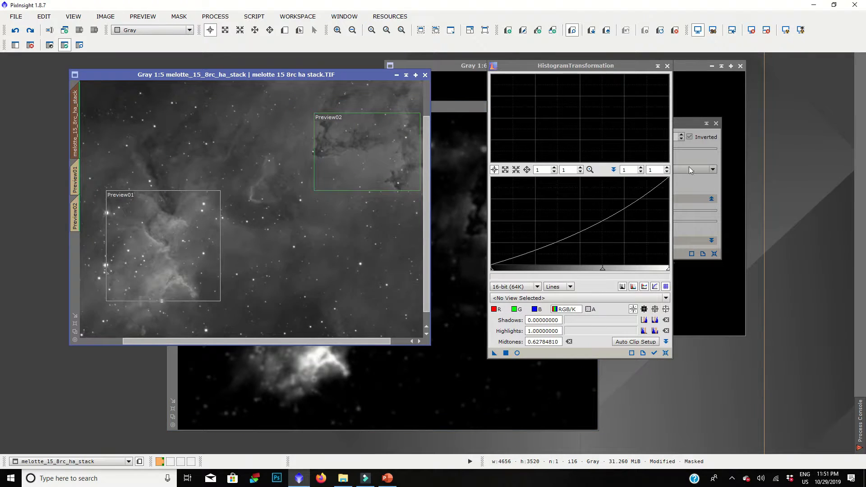
{"action": "left_click", "coordinate": [681, 128]}
{"action": "left_click_drag", "start_coordinate": [530, 254], "coordinate": [270, 261]}
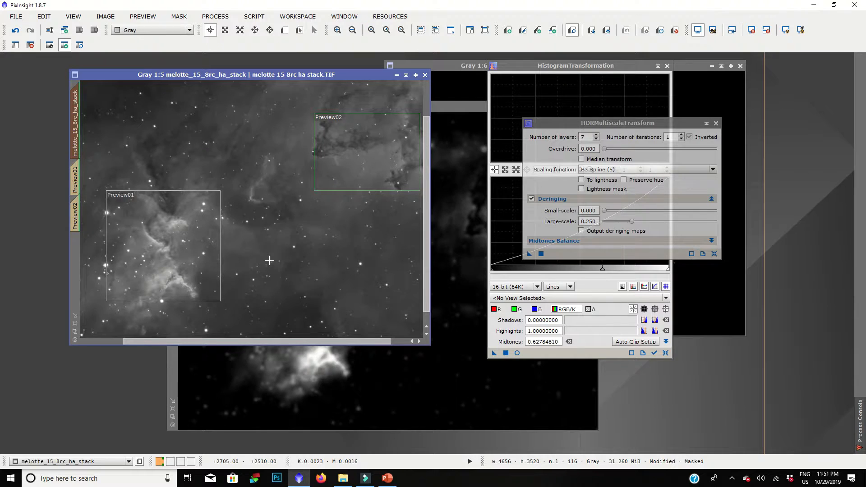
Compare the Ha stack with and without the transform applied through the darkened mask, close up on the nebula and in full view.
{"action": "key", "text": "ctrl+z"}
{"action": "scroll", "coordinate": [211, 267], "scroll_direction": "up", "scroll_amount": 2}
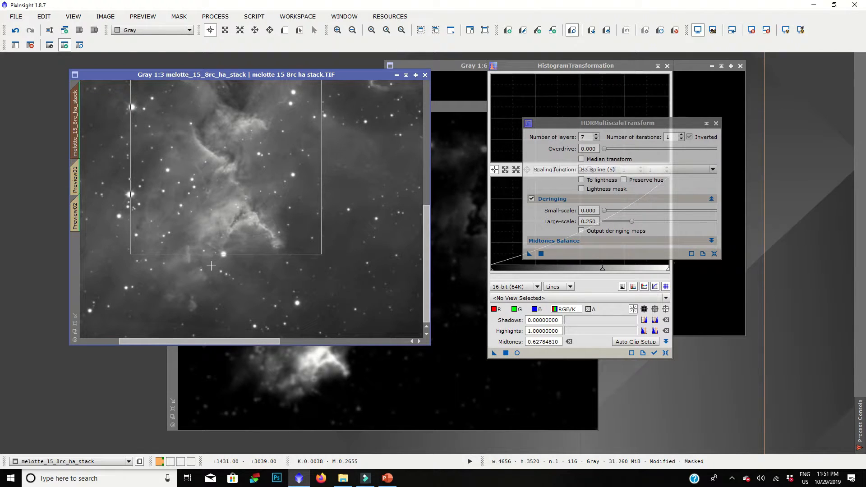
{"action": "key", "text": "ctrl+z"}
{"action": "key", "text": "ctrl+y"}
{"action": "key", "text": "ctrl+z"}
{"action": "scroll", "coordinate": [234, 255], "scroll_direction": "down", "scroll_amount": 2}
{"action": "scroll", "coordinate": [234, 255], "scroll_direction": "down", "scroll_amount": 2}
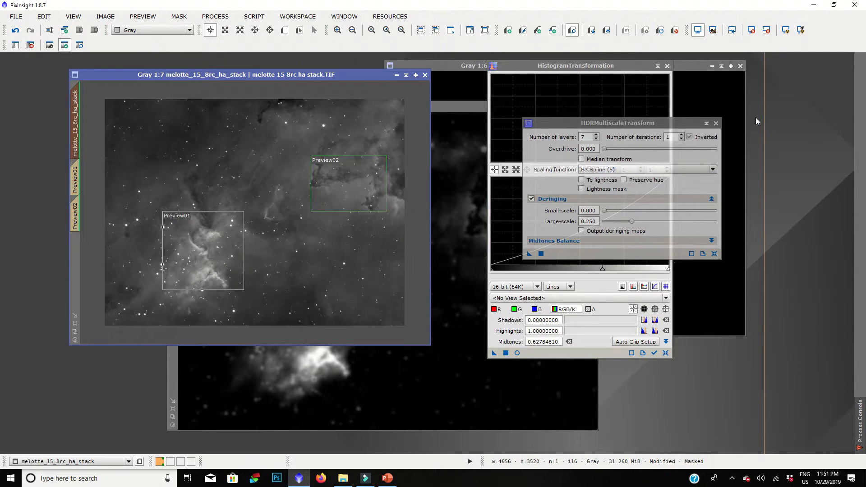
Close both process windows, remove the mask from the Ha stack, and reset its screen stretch.
{"action": "left_click", "coordinate": [716, 123]}
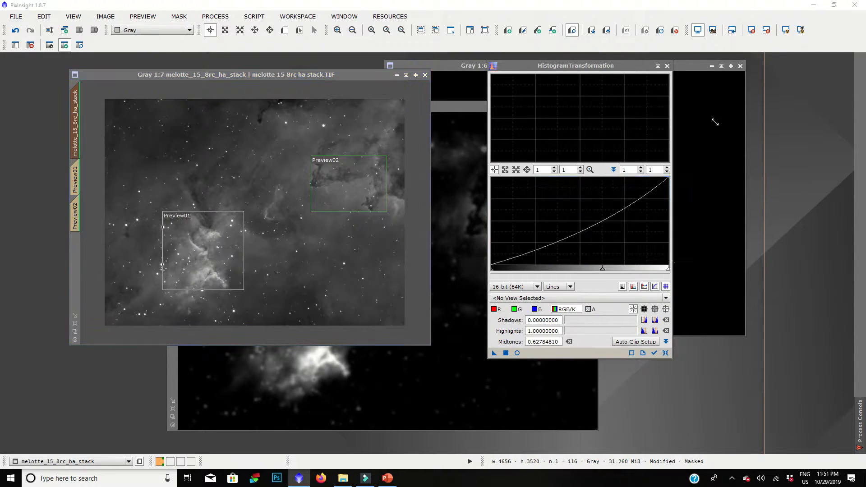
{"action": "left_click", "coordinate": [667, 66]}
{"action": "left_click", "coordinate": [179, 16]}
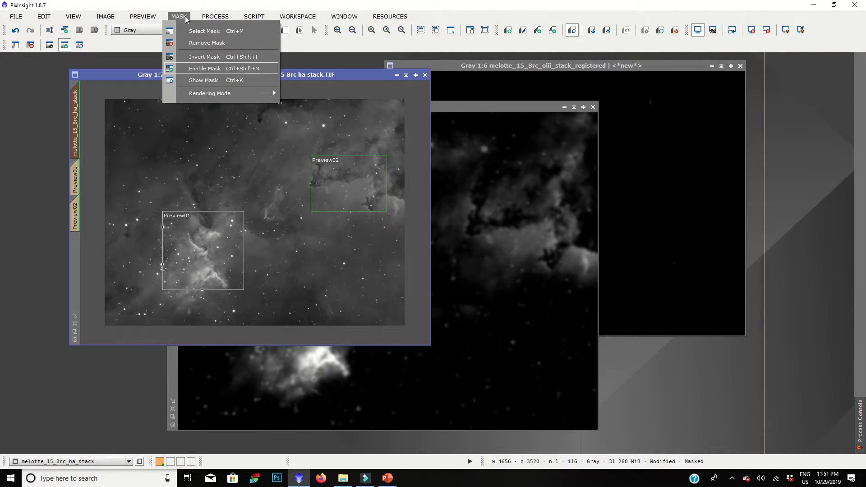
{"action": "left_click", "coordinate": [190, 46]}
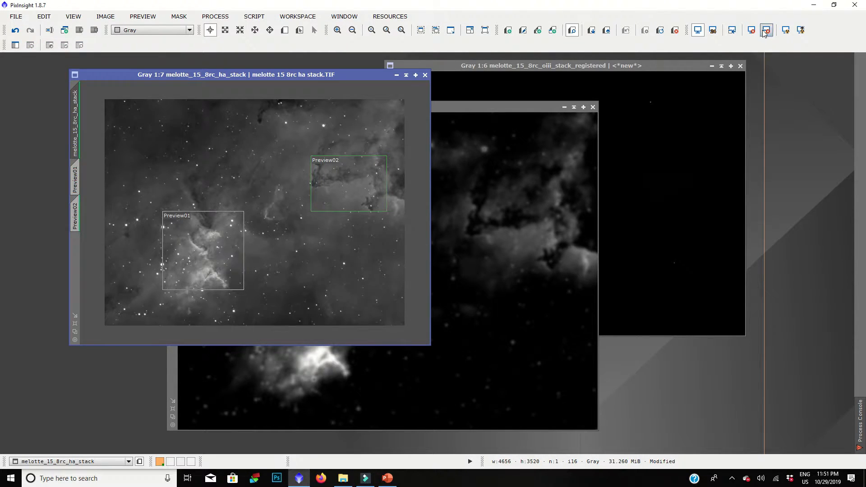
{"action": "left_click", "coordinate": [766, 29]}
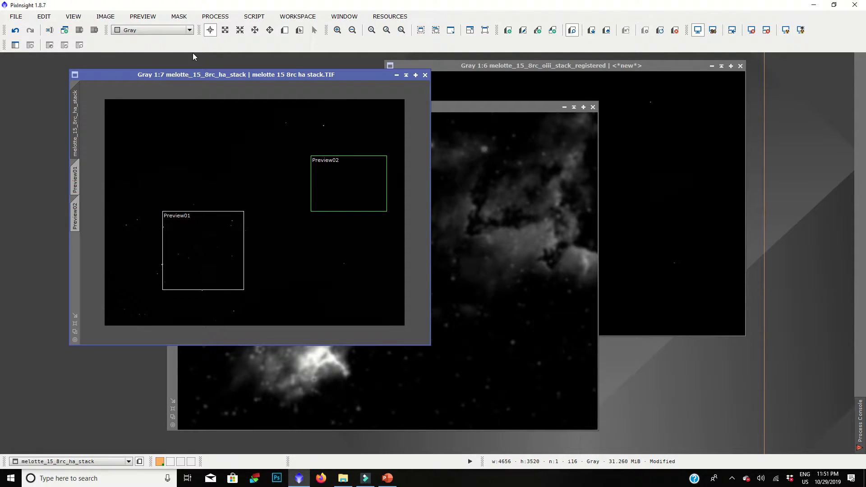
Stretch the linear Ha stack permanently with HistogramTransformation, using a midtones value of 0.00759494 from reset settings.
{"action": "left_click", "coordinate": [221, 20]}
{"action": "mouse_move", "coordinate": [247, 238]}
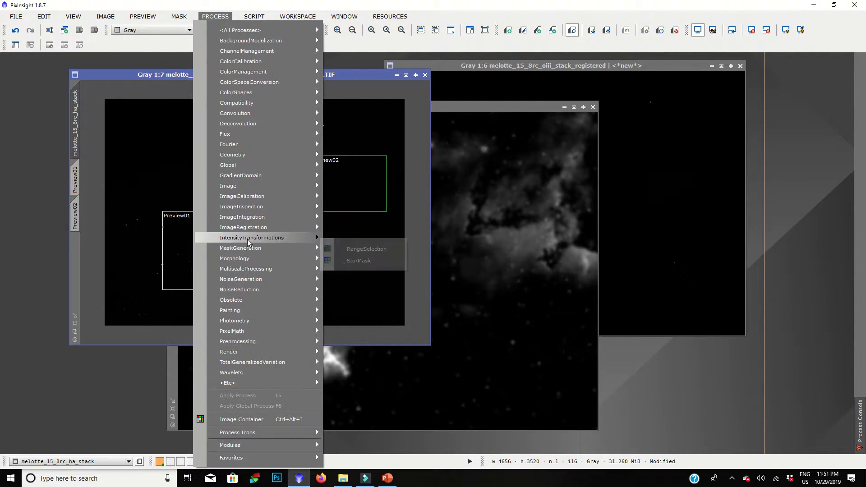
{"action": "left_click", "coordinate": [388, 320]}
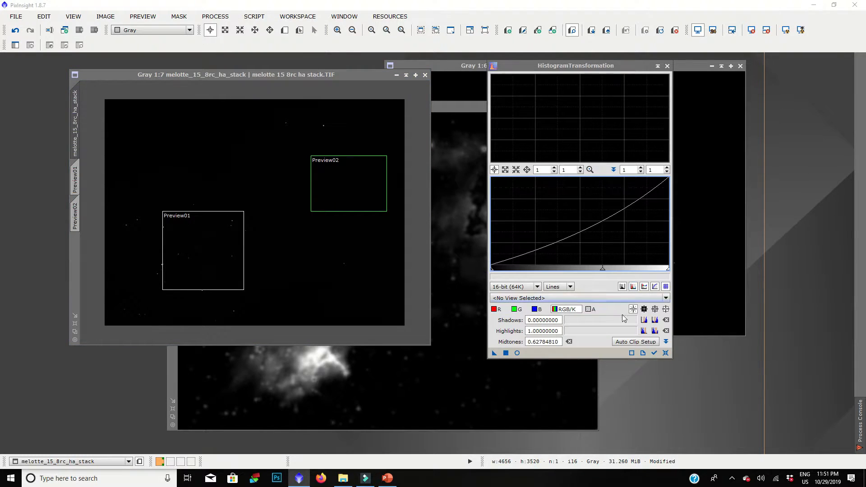
{"action": "left_click", "coordinate": [517, 354]}
{"action": "left_click", "coordinate": [666, 354]}
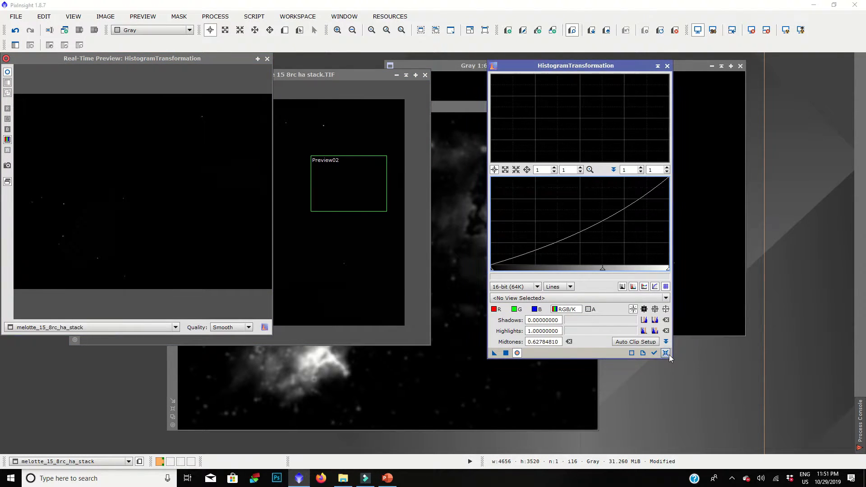
{"action": "left_click_drag", "start_coordinate": [580, 270], "coordinate": [491, 274]}
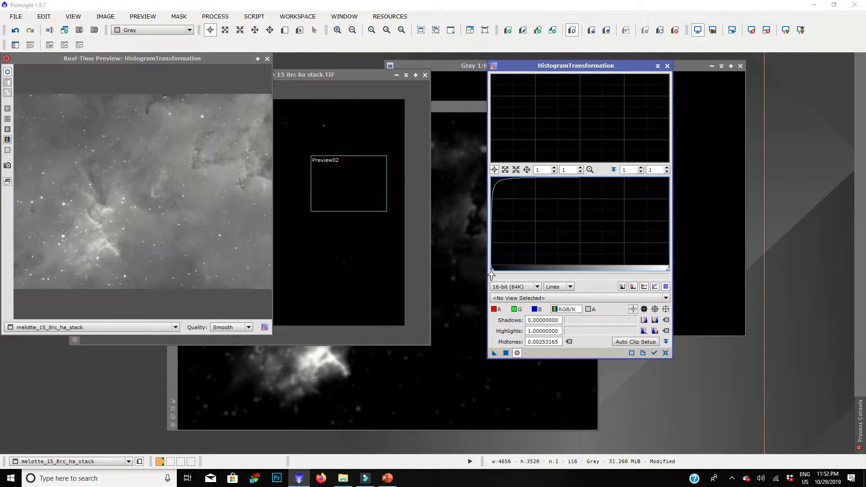
{"action": "left_click_drag", "start_coordinate": [492, 274], "coordinate": [492, 275]}
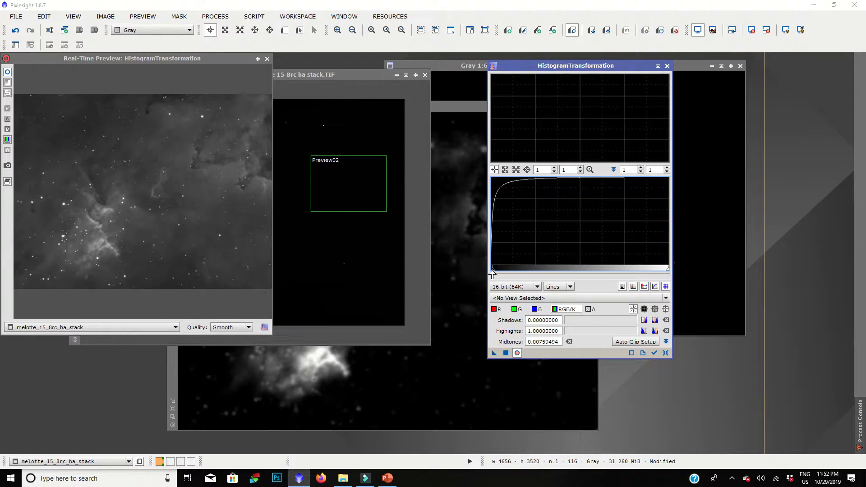
{"action": "left_click", "coordinate": [506, 354]}
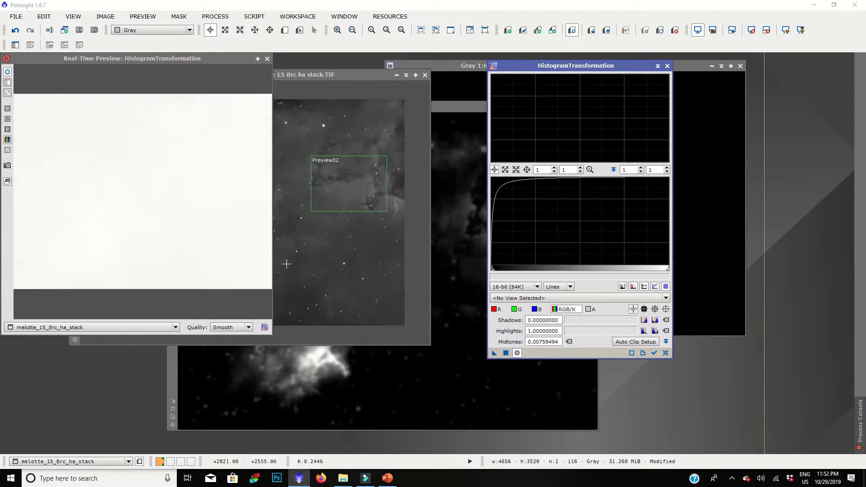
{"action": "left_click", "coordinate": [267, 59]}
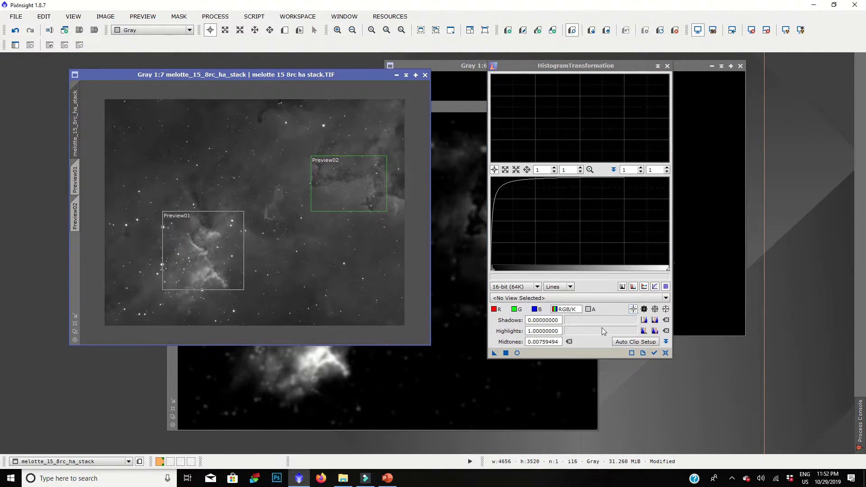
Reset HistogramTransformation and refine the Ha stack's stretch with midtones 0.41772152 and shadows 0.05063291.
{"action": "left_click", "coordinate": [666, 352]}
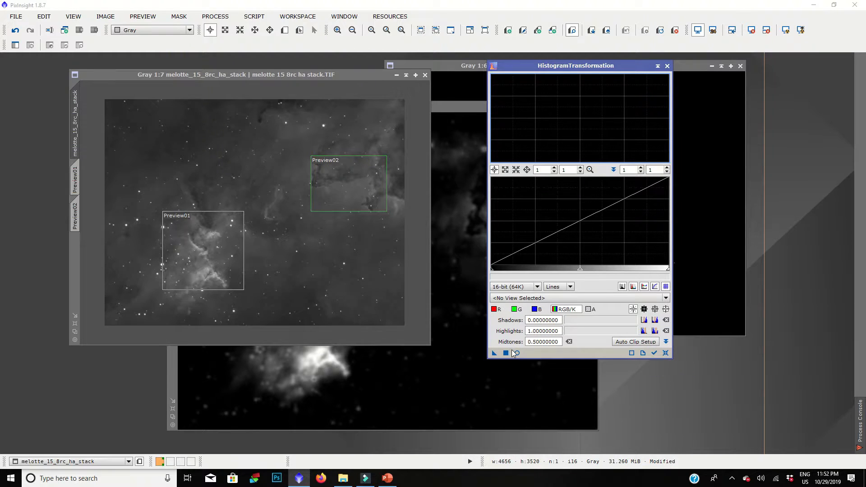
{"action": "left_click", "coordinate": [516, 353]}
{"action": "left_click_drag", "start_coordinate": [580, 272], "coordinate": [565, 272]}
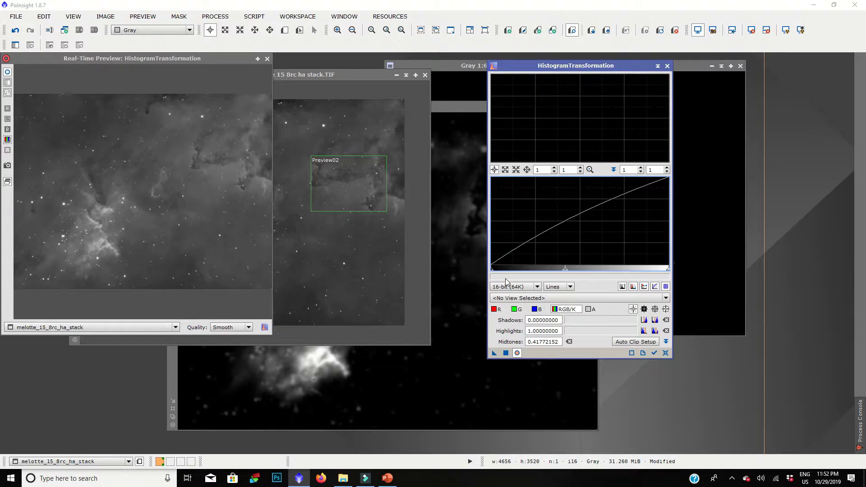
{"action": "left_click_drag", "start_coordinate": [492, 271], "coordinate": [500, 272]}
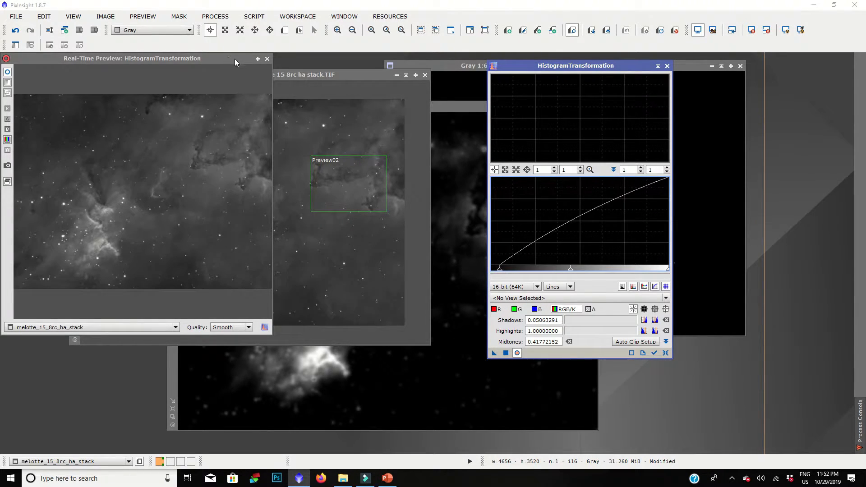
{"action": "left_click", "coordinate": [267, 59]}
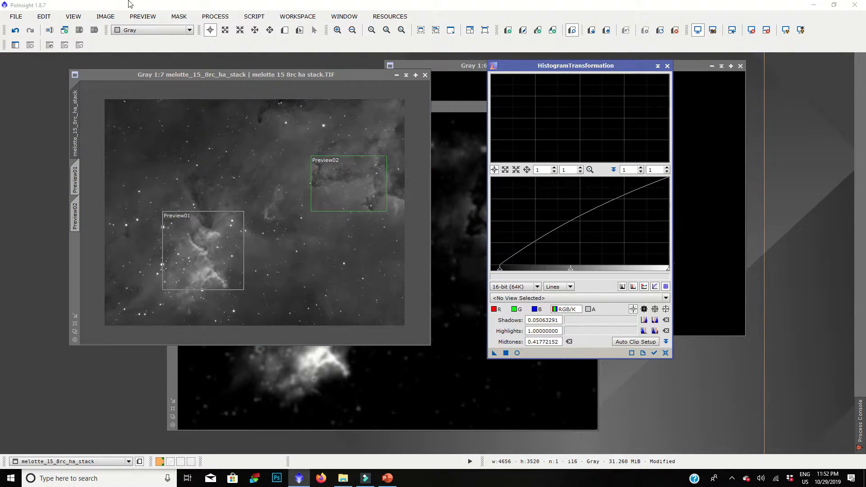
Run the DarkStructureEnhance script on the Ha stack with an amount of 0.20, and close HistogramTransformation.
{"action": "left_click", "coordinate": [204, 20]}
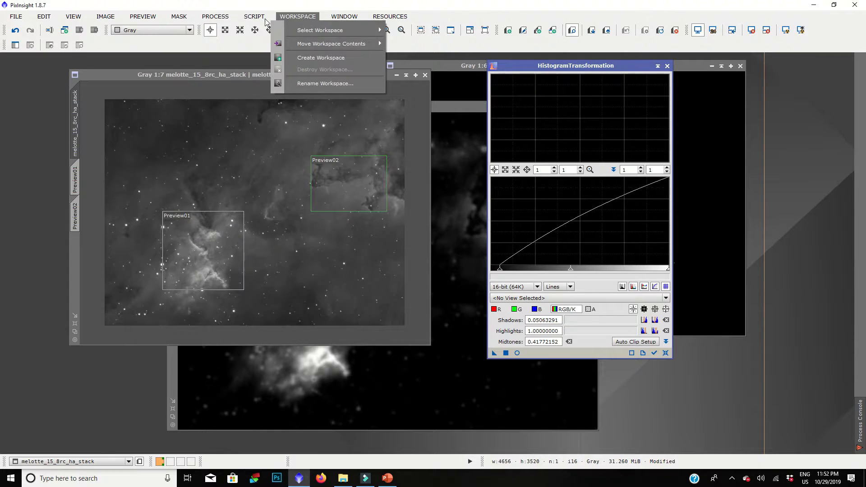
{"action": "mouse_move", "coordinate": [254, 17]}
{"action": "mouse_move", "coordinate": [283, 124]}
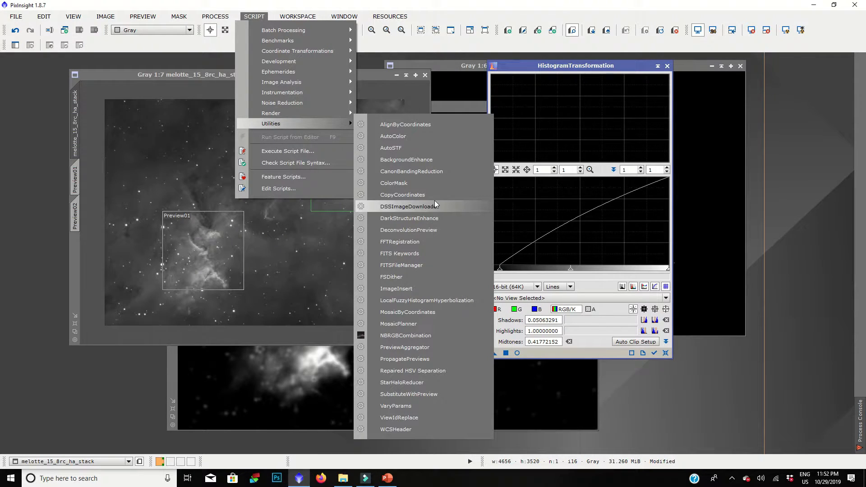
{"action": "left_click", "coordinate": [410, 219]}
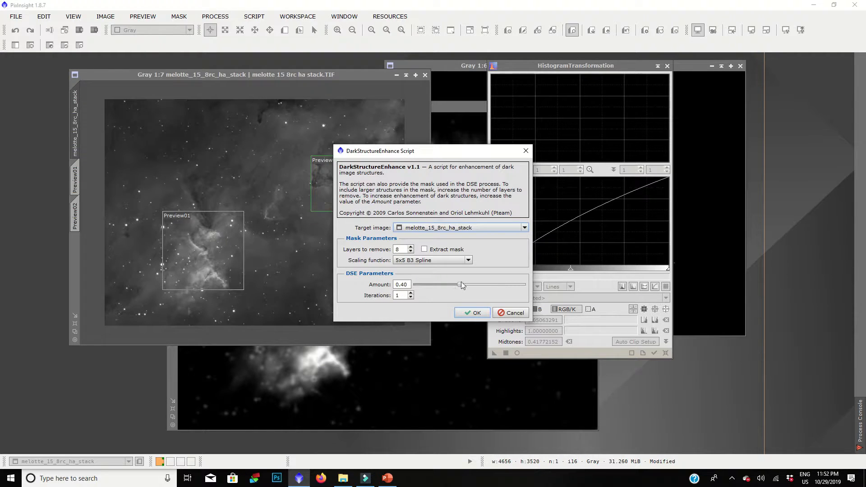
{"action": "left_click_drag", "start_coordinate": [461, 281], "coordinate": [437, 288]}
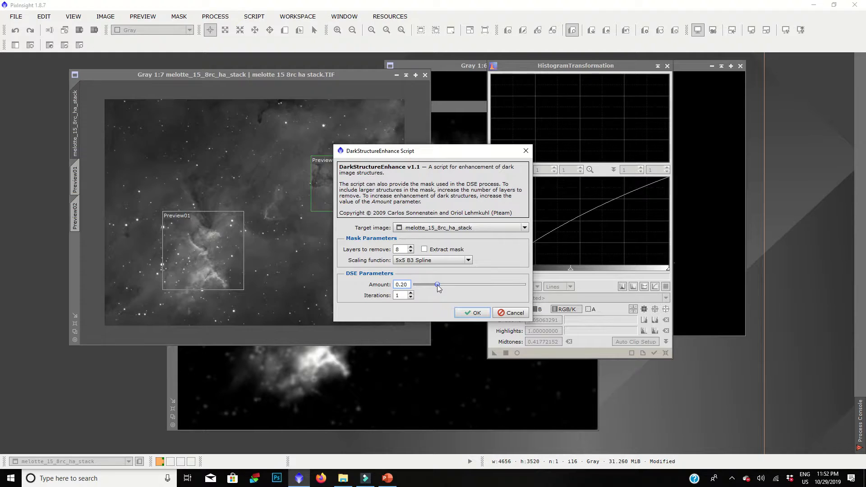
{"action": "left_click", "coordinate": [459, 312]}
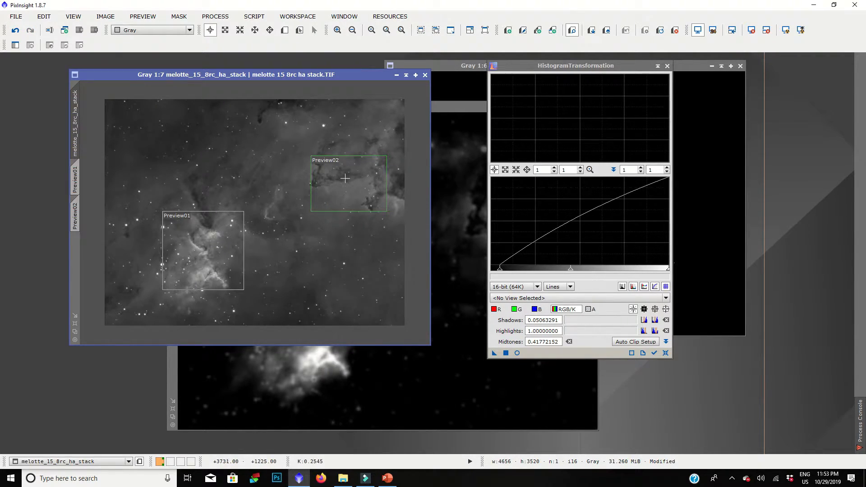
{"action": "left_click", "coordinate": [667, 66]}
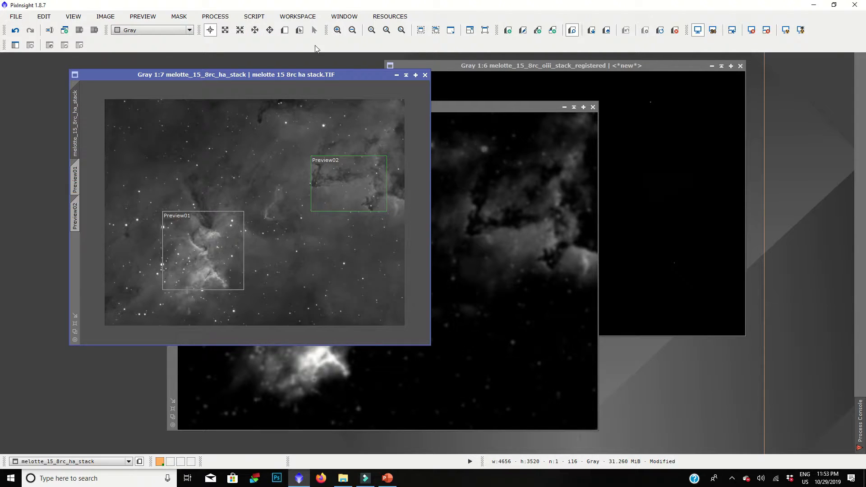
{"action": "left_click", "coordinate": [395, 76]}
{"action": "left_click_drag", "start_coordinate": [300, 213], "coordinate": [779, 66]}
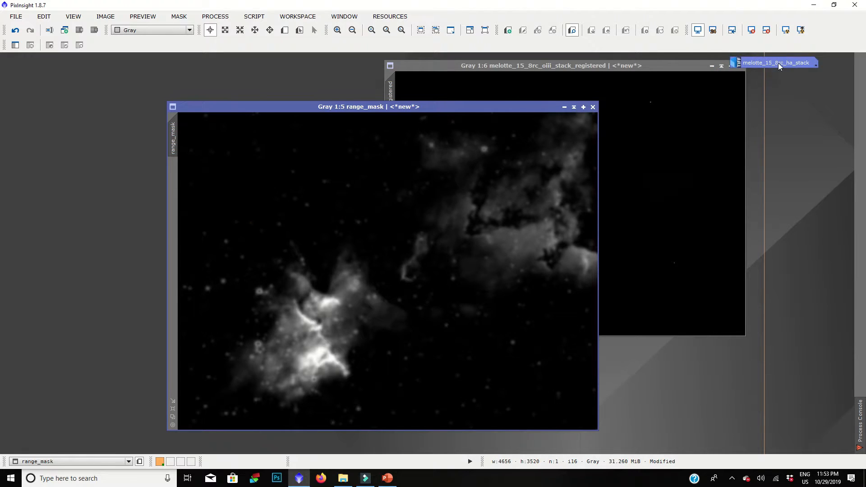
{"action": "double_click", "coordinate": [780, 66]}
Change the Ha stack's image identifier to Ha.
{"action": "right_click", "coordinate": [247, 155]}
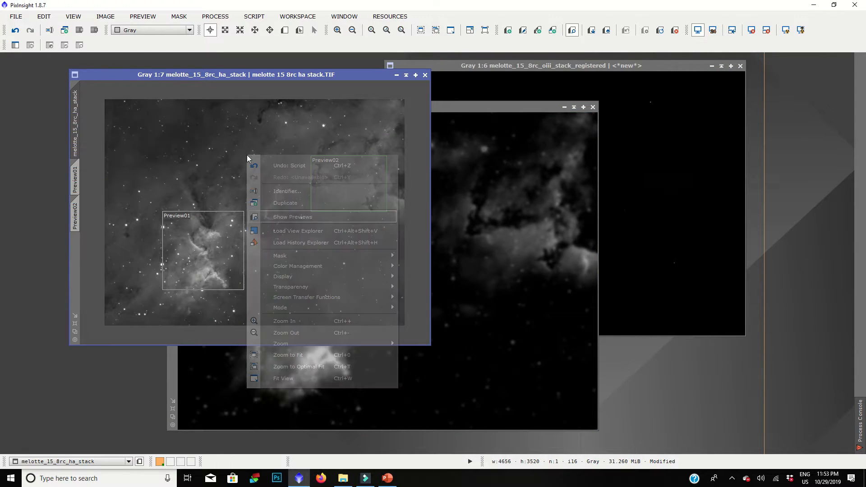
{"action": "left_click", "coordinate": [296, 192]}
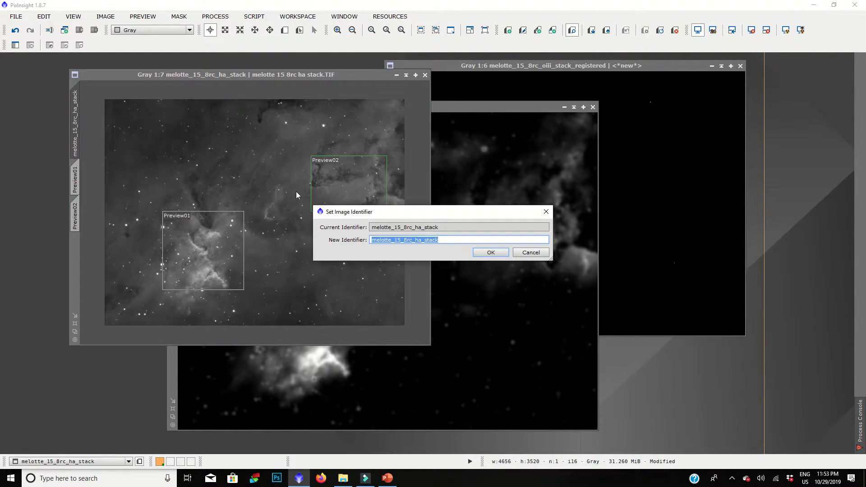
{"action": "type", "text": "Ha"}
{"action": "key", "text": "Return"}
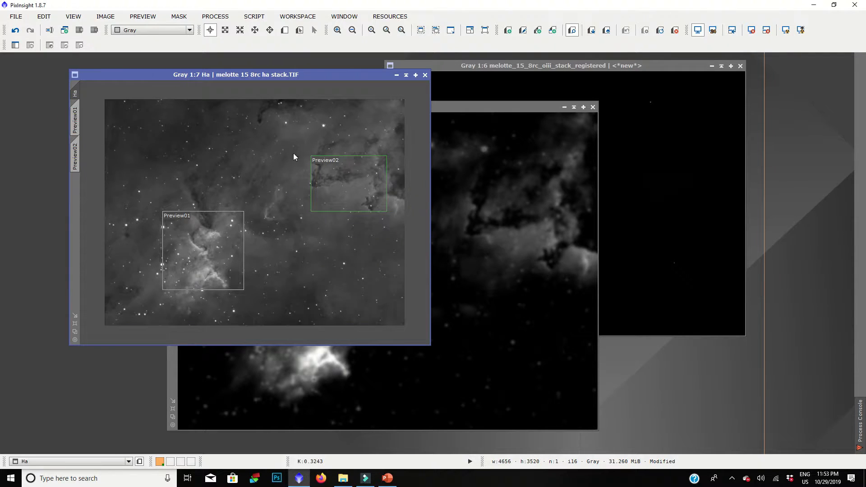
Iconize the Ha and range_mask images at the workspace edge and move the registered OIII stack into the open space.
{"action": "left_click", "coordinate": [397, 75]}
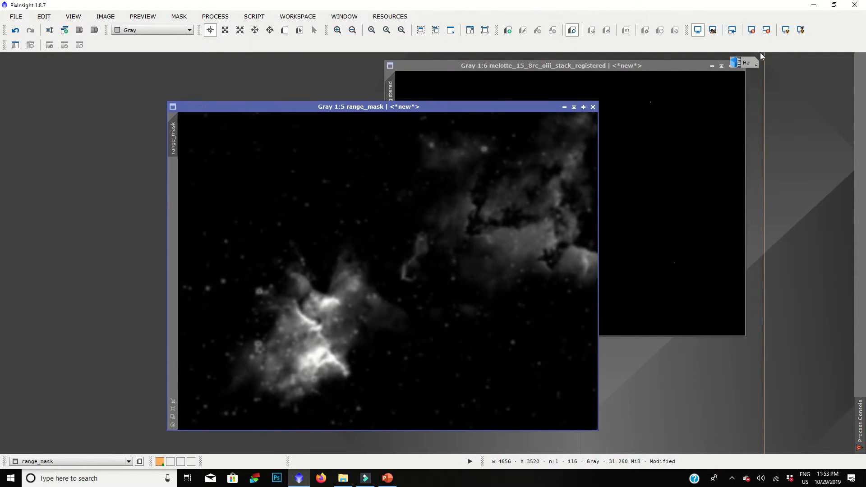
{"action": "left_click_drag", "start_coordinate": [756, 66], "coordinate": [830, 61]}
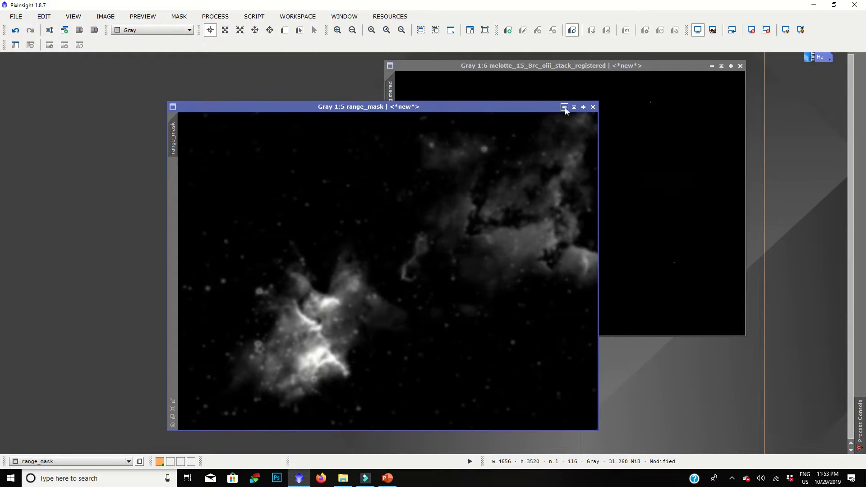
{"action": "left_click", "coordinate": [564, 107]}
{"action": "key", "text": "ctrl+z"}
{"action": "left_click_drag", "start_coordinate": [419, 280], "coordinate": [829, 83]}
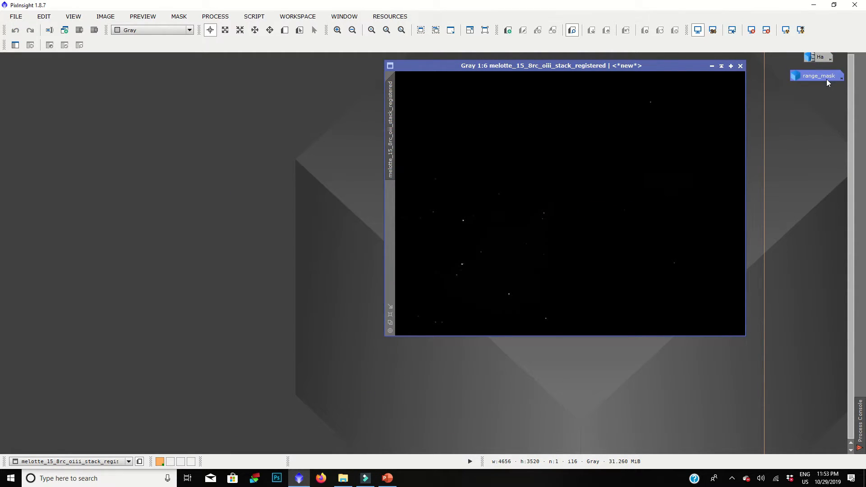
{"action": "left_click_drag", "start_coordinate": [653, 71], "coordinate": [452, 103]}
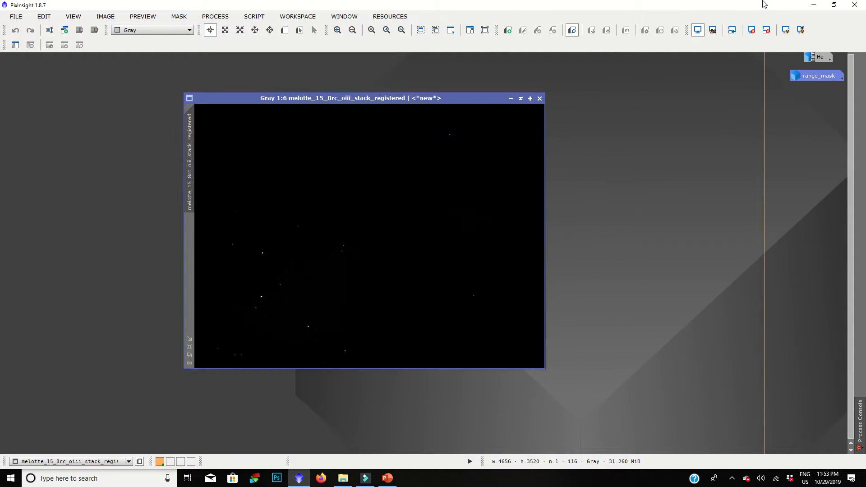
Stretch the linear OIII stack permanently with HistogramTransformation at midtones 0.00506329 from reset settings, with its temporary screen stretch removed.
{"action": "left_click", "coordinate": [788, 32]}
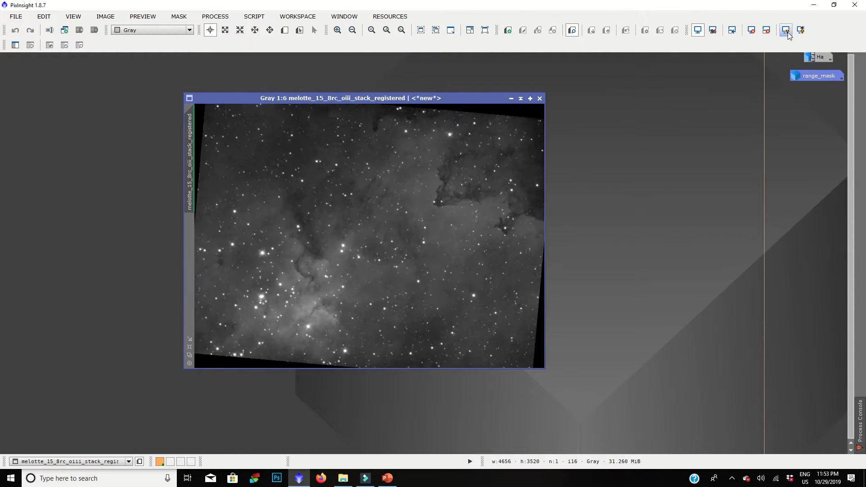
{"action": "left_click", "coordinate": [217, 18]}
{"action": "mouse_move", "coordinate": [238, 239]}
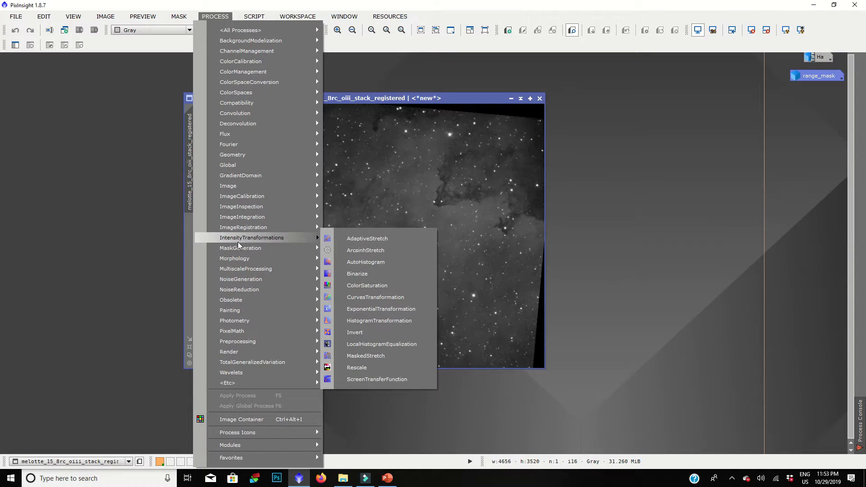
{"action": "left_click", "coordinate": [383, 321]}
{"action": "left_click", "coordinate": [517, 353]}
{"action": "left_click", "coordinate": [665, 353]}
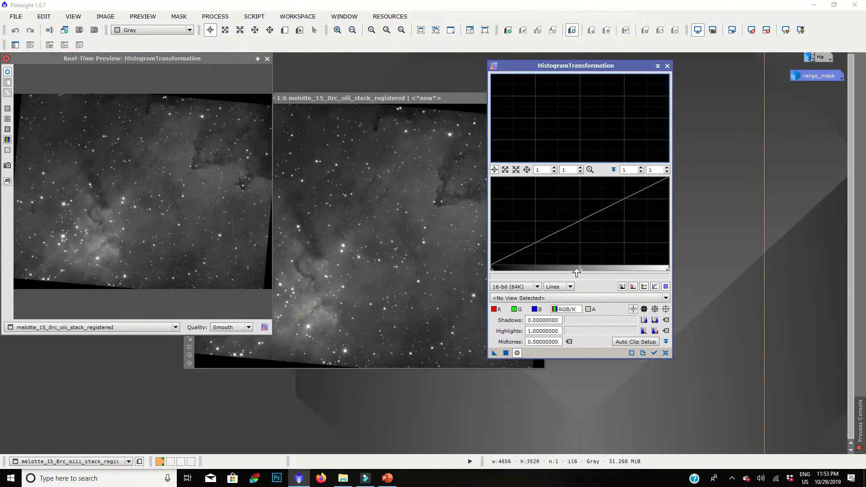
{"action": "left_click_drag", "start_coordinate": [582, 272], "coordinate": [496, 271]}
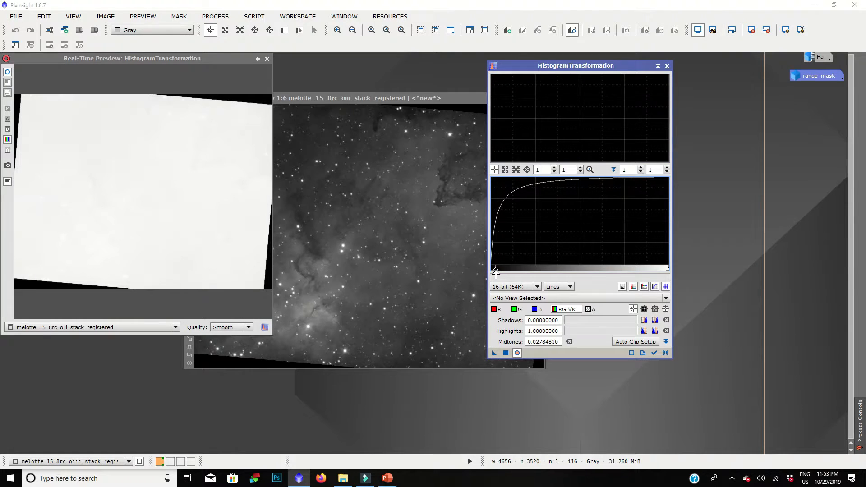
{"action": "left_click", "coordinate": [767, 30]}
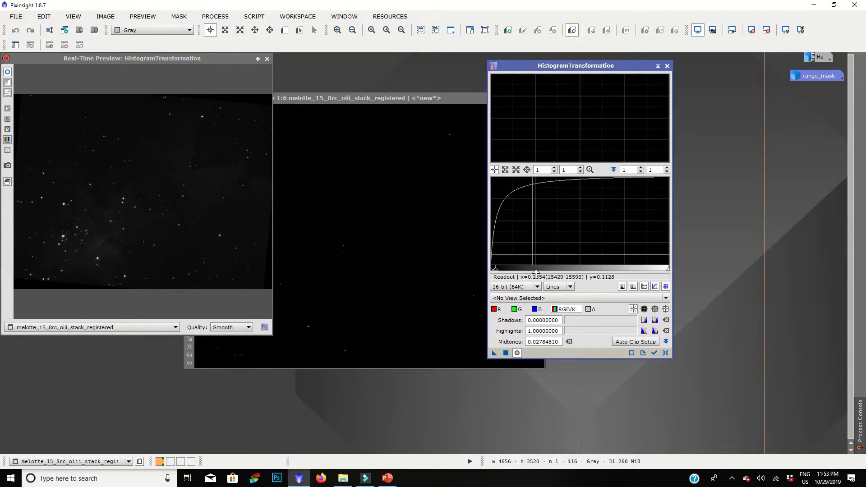
{"action": "left_click_drag", "start_coordinate": [496, 272], "coordinate": [492, 272]}
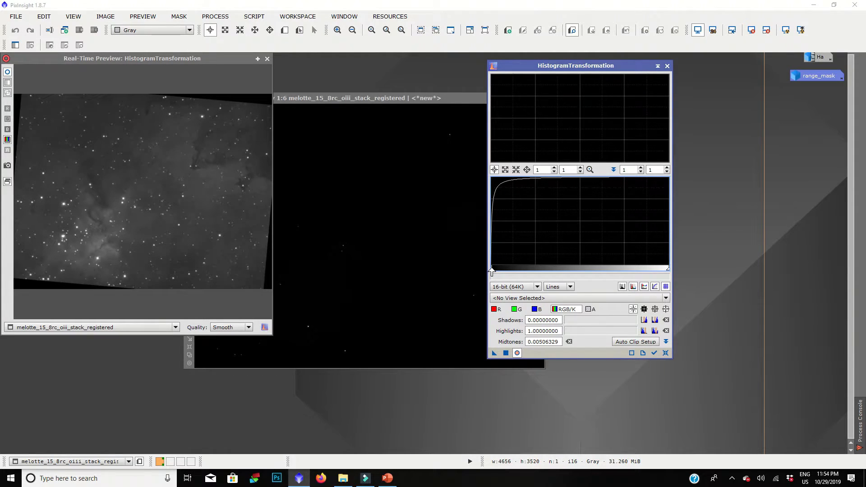
{"action": "left_click", "coordinate": [505, 353]}
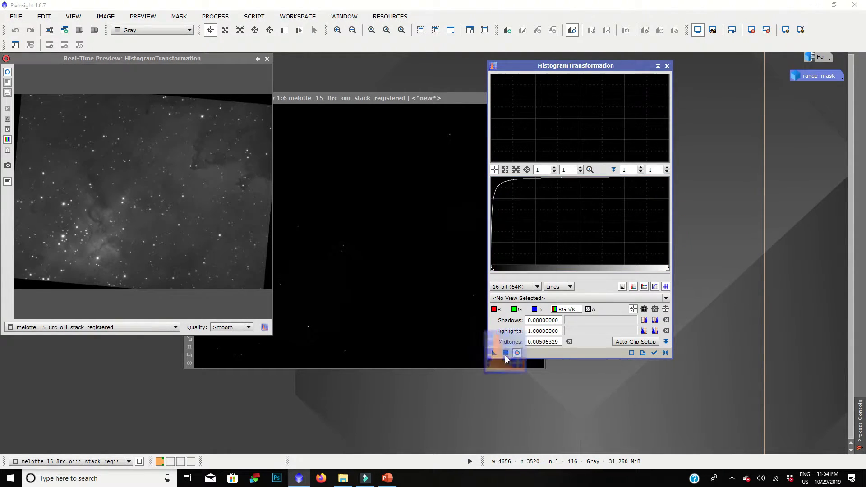
Reset HistogramTransformation and apply a second stretch to the OIII stack with midtones 0.30886076 and shadows 0.09873418.
{"action": "left_click", "coordinate": [665, 353]}
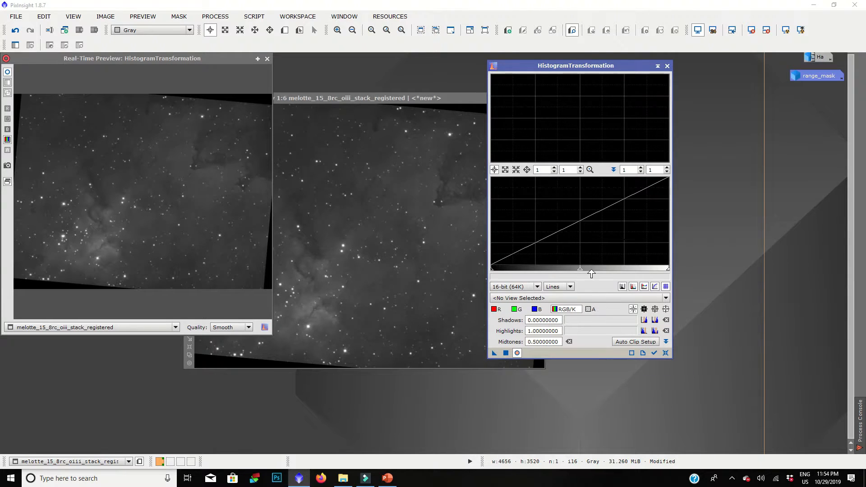
{"action": "left_click_drag", "start_coordinate": [579, 271], "coordinate": [547, 276]}
{"action": "left_click_drag", "start_coordinate": [494, 276], "coordinate": [508, 267]}
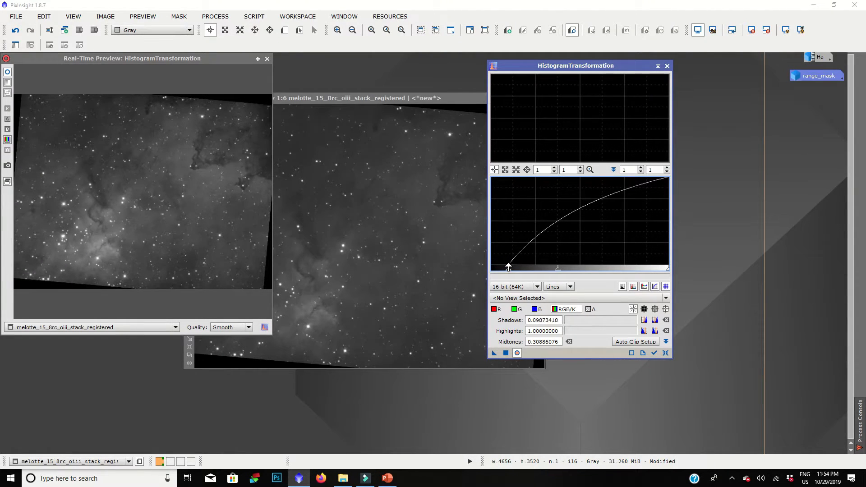
{"action": "left_click", "coordinate": [506, 353]}
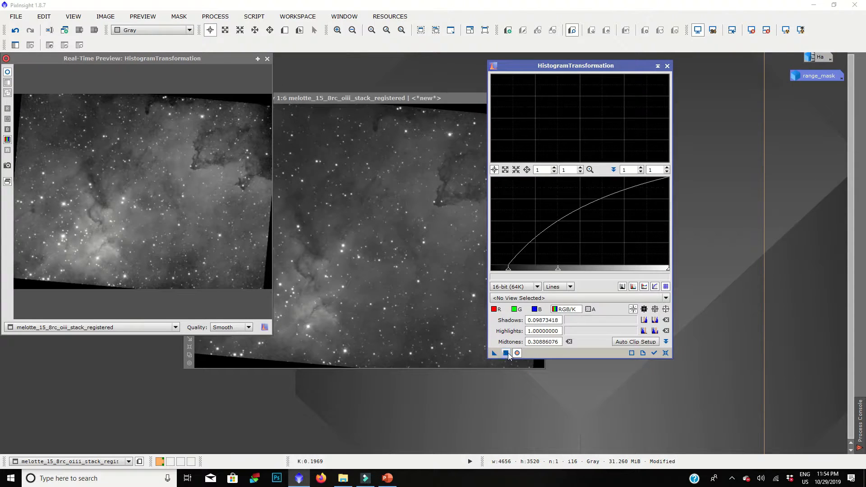
Reset HistogramTransformation, apply midtones 0.26075949 and shadows 0.17215190 to the OIII stack, and close the real-time preview.
{"action": "left_click", "coordinate": [517, 352]}
{"action": "left_click", "coordinate": [666, 353]}
{"action": "left_click_drag", "start_coordinate": [580, 273], "coordinate": [538, 271]}
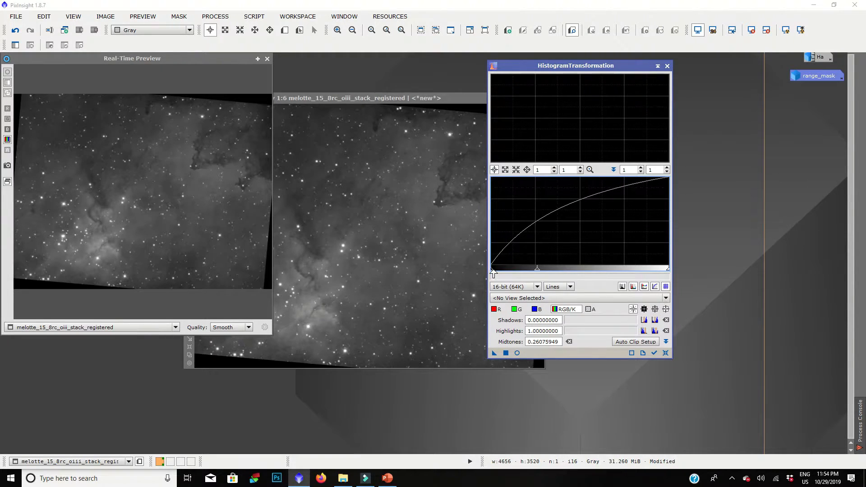
{"action": "left_click", "coordinate": [518, 353]}
{"action": "left_click_drag", "start_coordinate": [492, 270], "coordinate": [522, 270]}
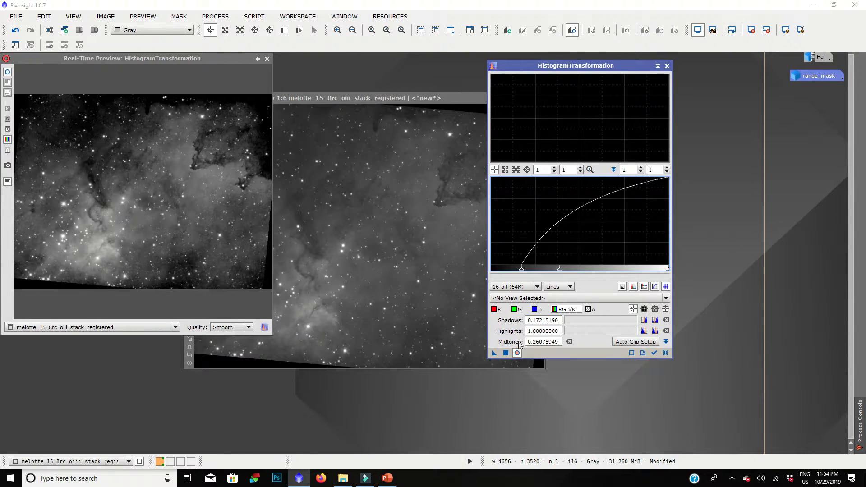
{"action": "left_click", "coordinate": [507, 353]}
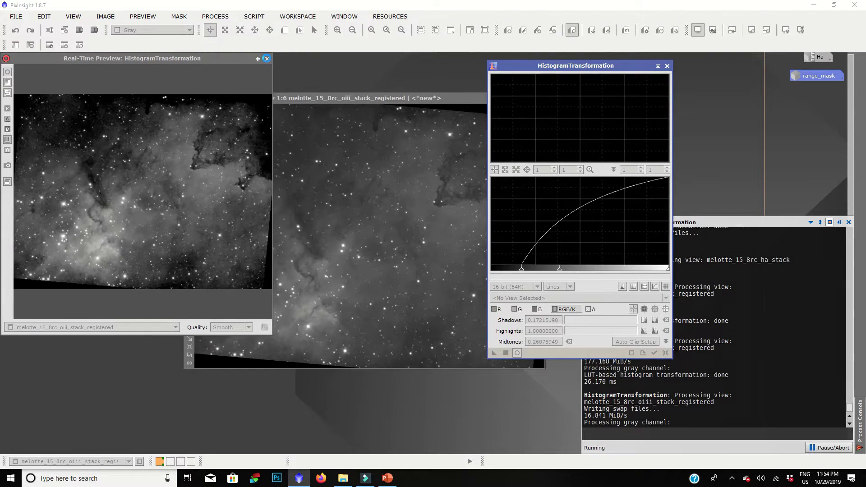
{"action": "left_click", "coordinate": [266, 58]}
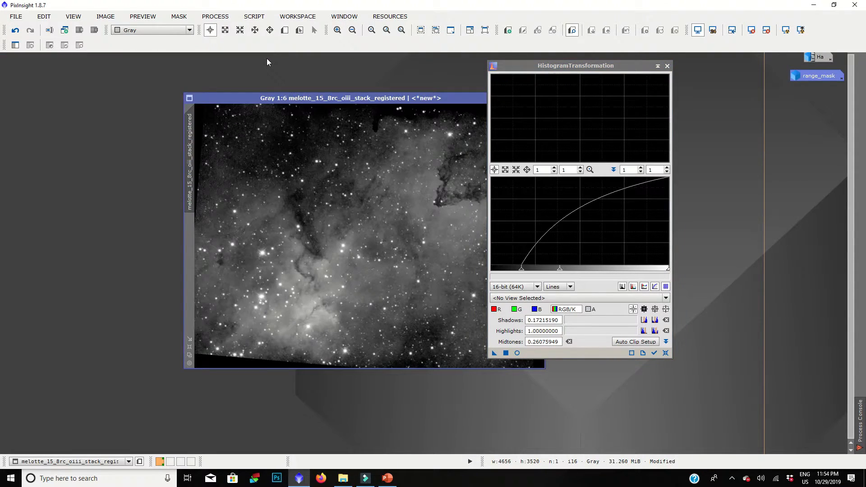
Start RangeSelection on the OIII stack with a real-time preview and set the fuzziness to 0.98.
{"action": "left_click", "coordinate": [215, 17]}
{"action": "mouse_move", "coordinate": [231, 239]}
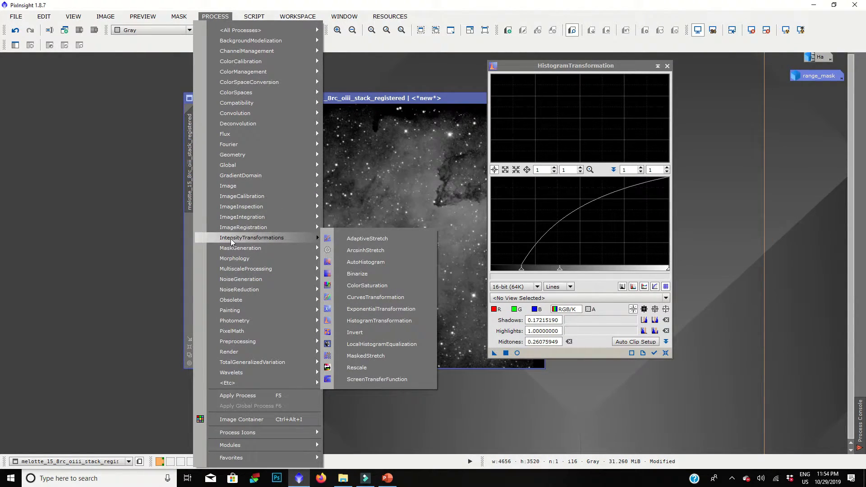
{"action": "mouse_move", "coordinate": [222, 30]}
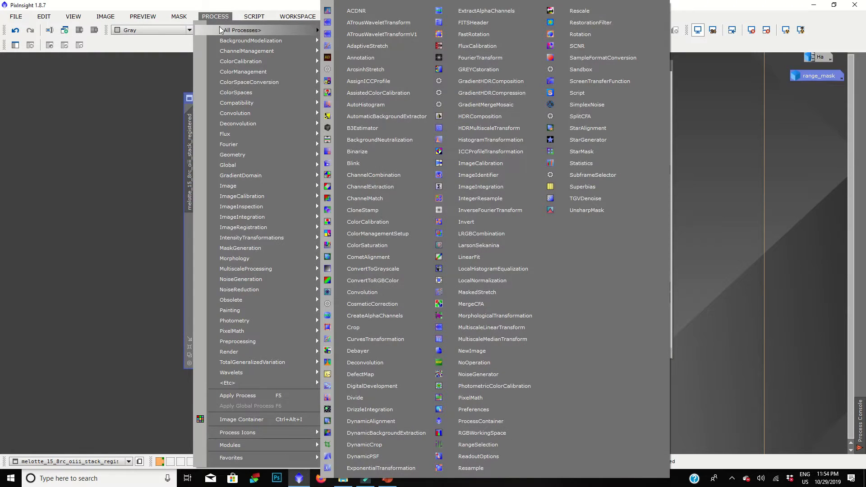
{"action": "left_click", "coordinate": [475, 442]}
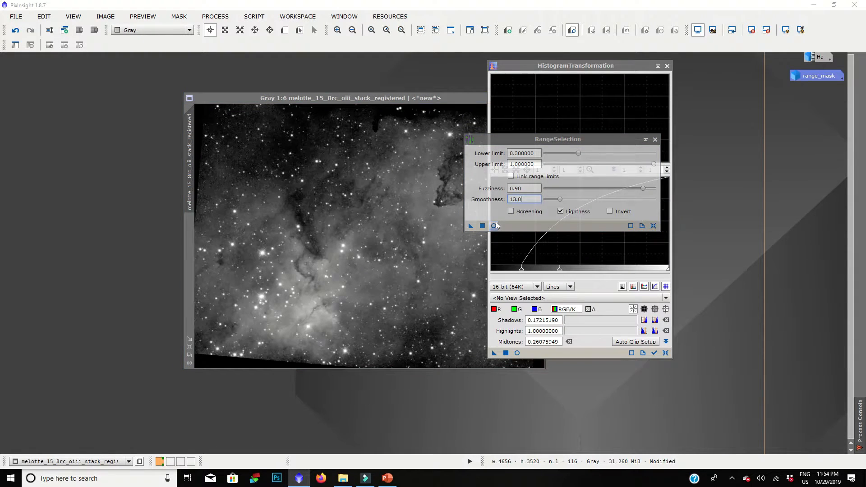
{"action": "left_click", "coordinate": [495, 224]}
{"action": "left_click_drag", "start_coordinate": [170, 58], "coordinate": [269, 76]}
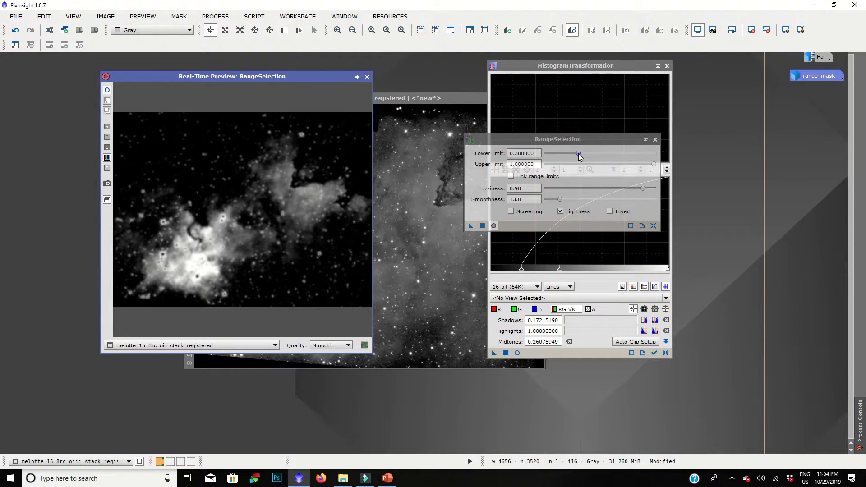
{"action": "mouse_move", "coordinate": [643, 189]}
{"action": "left_mouse_down"}
{"action": "mouse_move", "coordinate": [576, 204]}
{"action": "mouse_move", "coordinate": [652, 194]}
{"action": "left_mouse_up"}
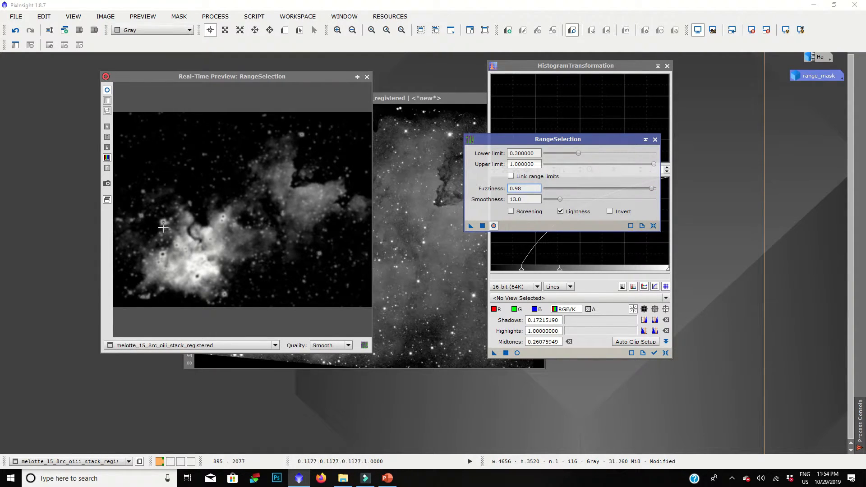
Try RangeSelection lower limits of 0.24 and 0.30 with smoothness values of 39 and 100 on the OIII stack.
{"action": "left_click", "coordinate": [579, 152]}
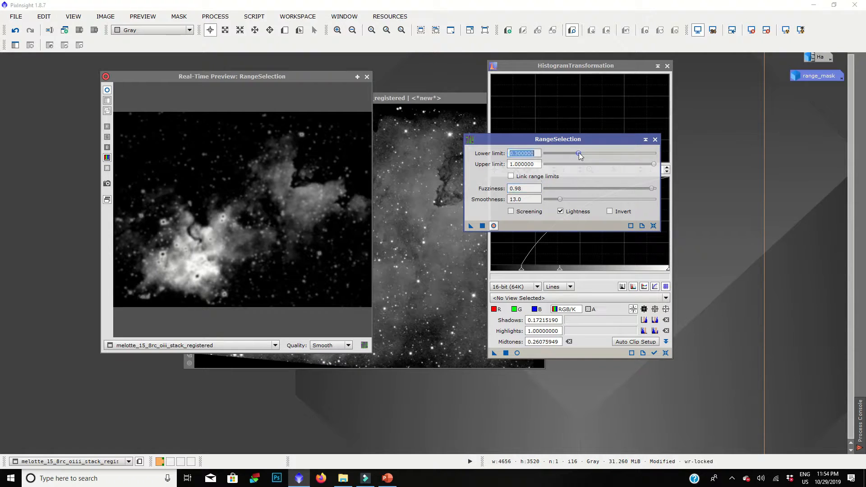
{"action": "mouse_move", "coordinate": [579, 152]}
{"action": "left_mouse_down"}
{"action": "mouse_move", "coordinate": [589, 148]}
{"action": "mouse_move", "coordinate": [573, 150]}
{"action": "left_mouse_up"}
{"action": "left_click_drag", "start_coordinate": [560, 200], "coordinate": [668, 215]}
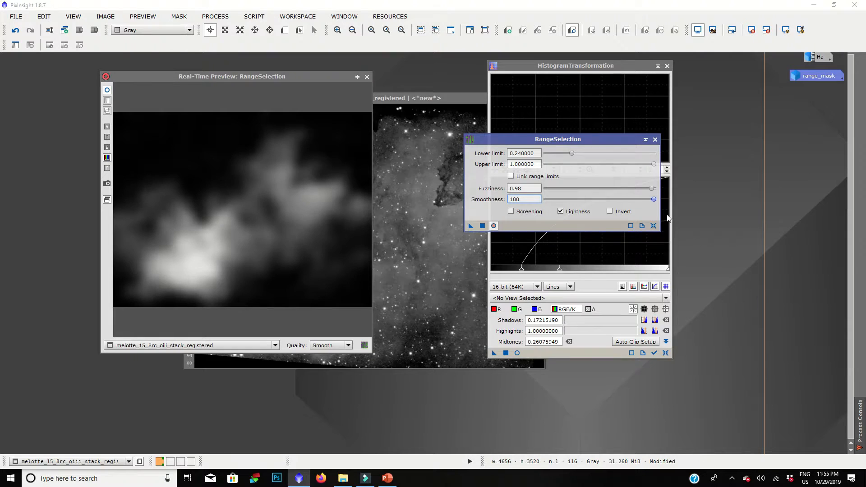
{"action": "left_click_drag", "start_coordinate": [571, 151], "coordinate": [577, 151]}
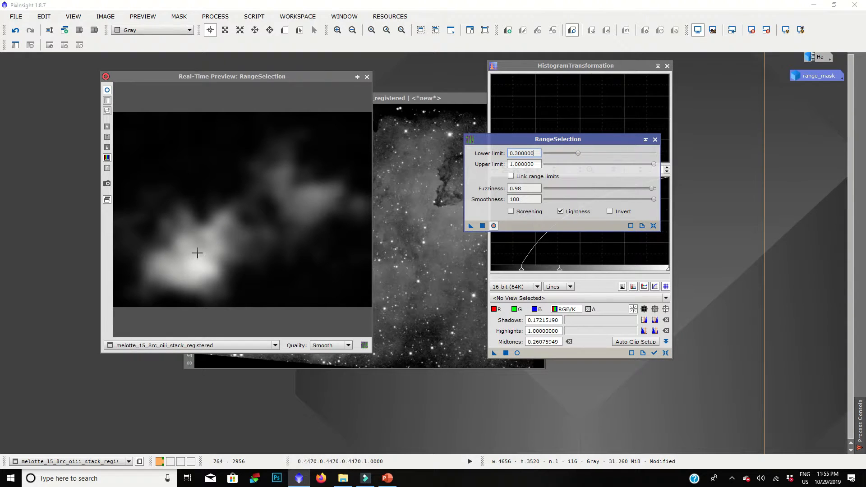
{"action": "left_click_drag", "start_coordinate": [654, 202], "coordinate": [577, 199]}
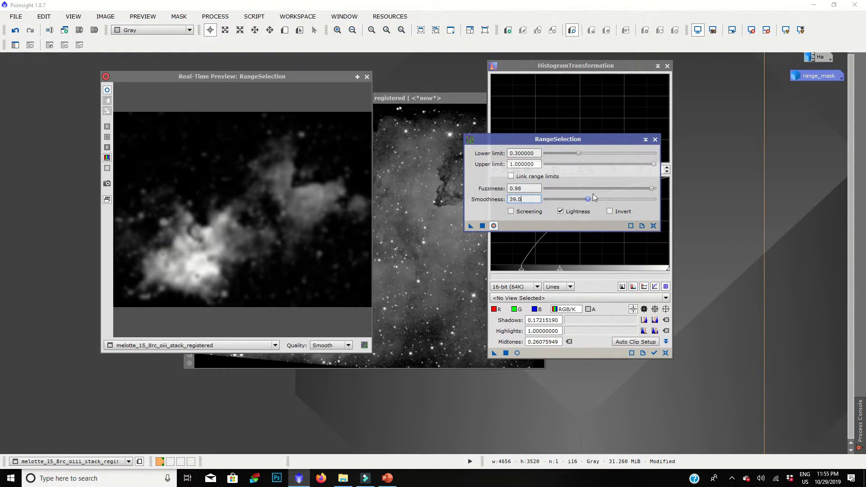
{"action": "left_click_drag", "start_coordinate": [579, 200], "coordinate": [641, 201]}
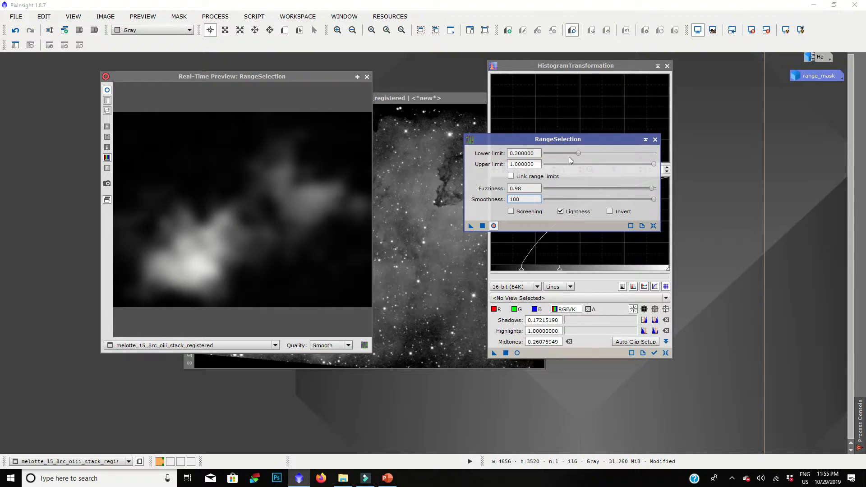
Create the OIII range mask with lower limit 0.18, upper limit 1.0 and smoothness 55, and close RangeSelection and its preview.
{"action": "left_click_drag", "start_coordinate": [579, 156], "coordinate": [567, 151]}
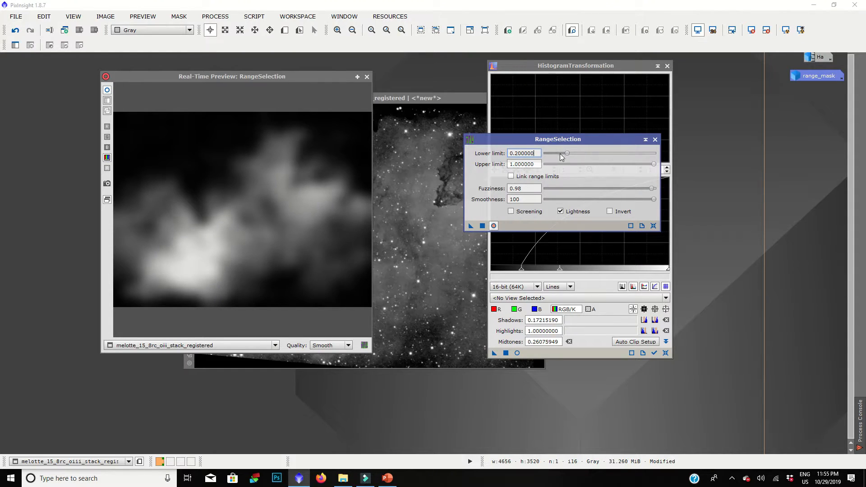
{"action": "left_click_drag", "start_coordinate": [569, 156], "coordinate": [567, 156]}
{"action": "left_click_drag", "start_coordinate": [655, 166], "coordinate": [681, 169]}
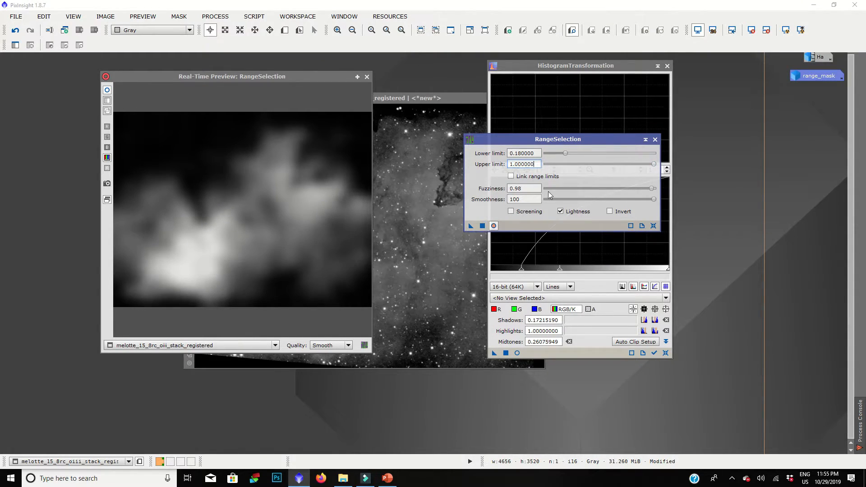
{"action": "left_click_drag", "start_coordinate": [656, 201], "coordinate": [604, 196]}
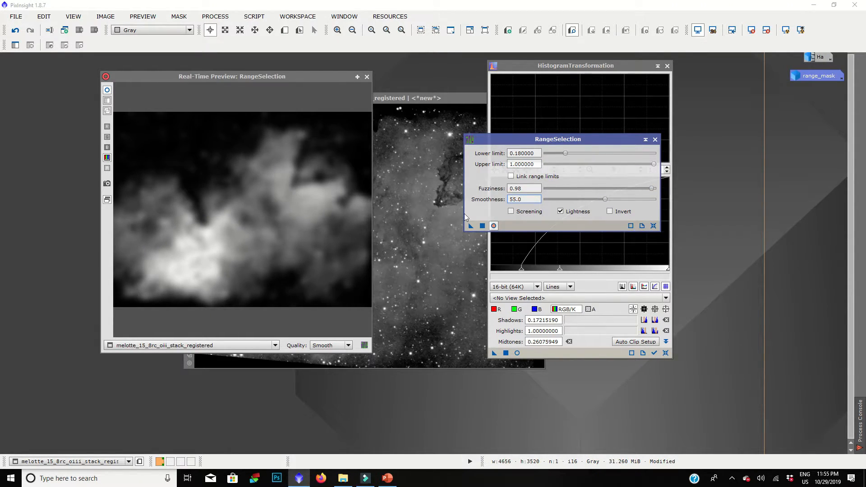
{"action": "left_click", "coordinate": [482, 225]}
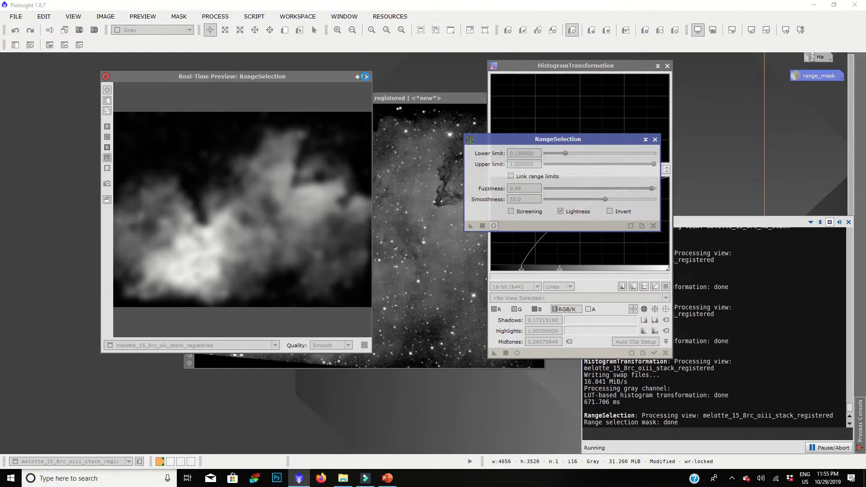
{"action": "left_click", "coordinate": [367, 77]}
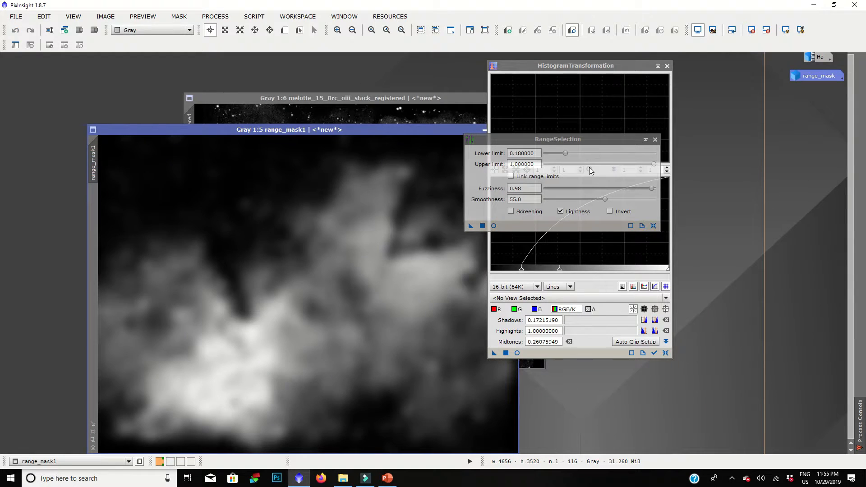
{"action": "left_click", "coordinate": [655, 141]}
Arrange the open windows and apply range_mask1 as a mask to the OIII stack.
{"action": "left_click_drag", "start_coordinate": [564, 67], "coordinate": [693, 77]}
{"action": "left_click_drag", "start_coordinate": [331, 134], "coordinate": [395, 119]}
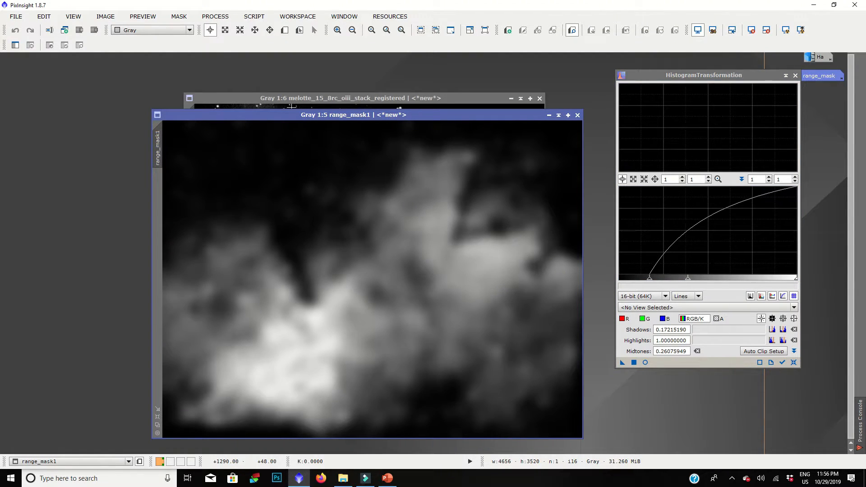
{"action": "left_click_drag", "start_coordinate": [352, 115], "coordinate": [435, 113]}
{"action": "mouse_move", "coordinate": [256, 141]}
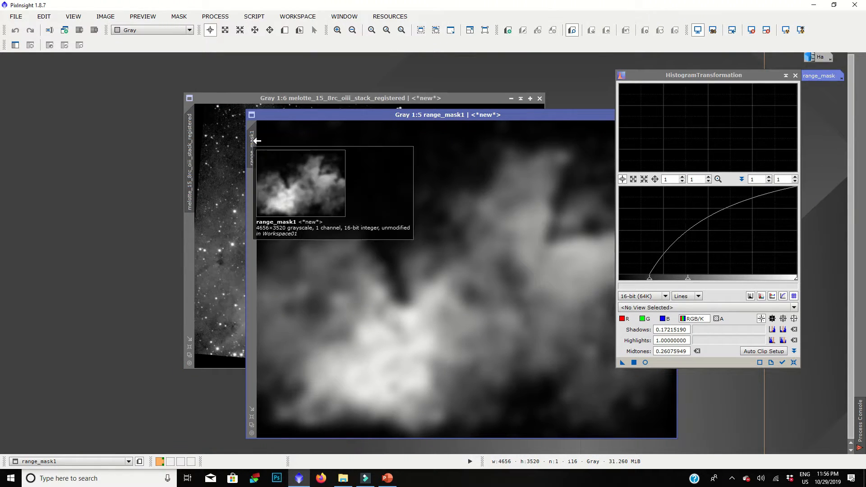
{"action": "left_click_drag", "start_coordinate": [256, 141], "coordinate": [190, 236]}
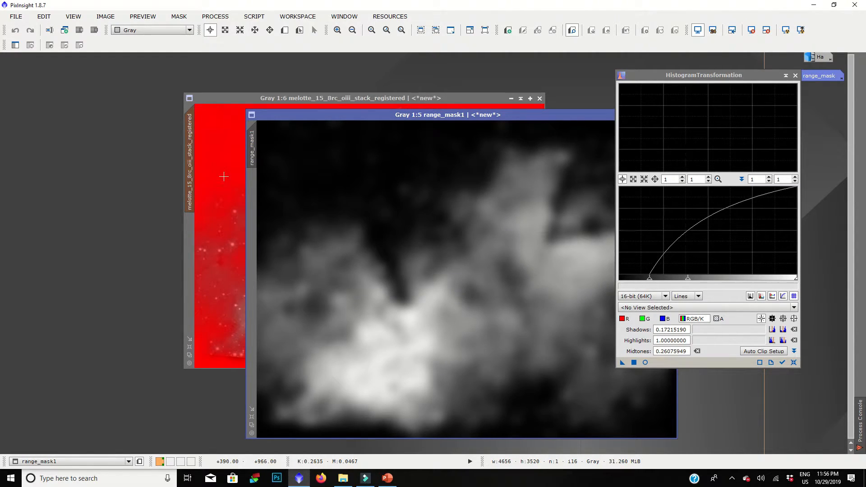
Remove the mask from the OIII stack and undo its last histogram stretch.
{"action": "left_click_drag", "start_coordinate": [291, 114], "coordinate": [242, 135]}
{"action": "left_click", "coordinate": [228, 119]}
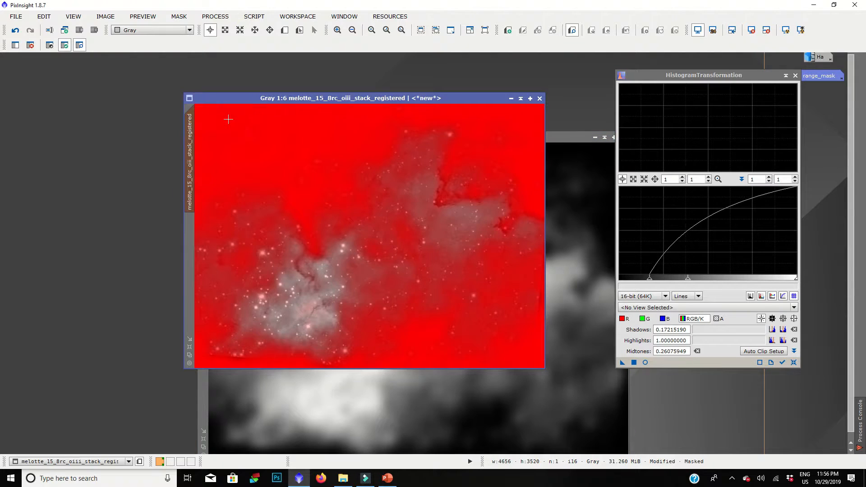
{"action": "left_click", "coordinate": [180, 16]}
{"action": "left_click", "coordinate": [192, 46]}
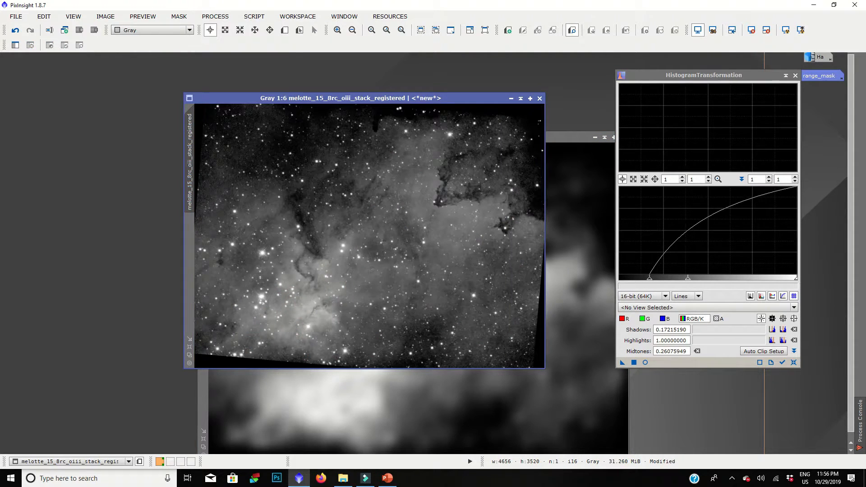
{"action": "key", "text": "ctrl+z"}
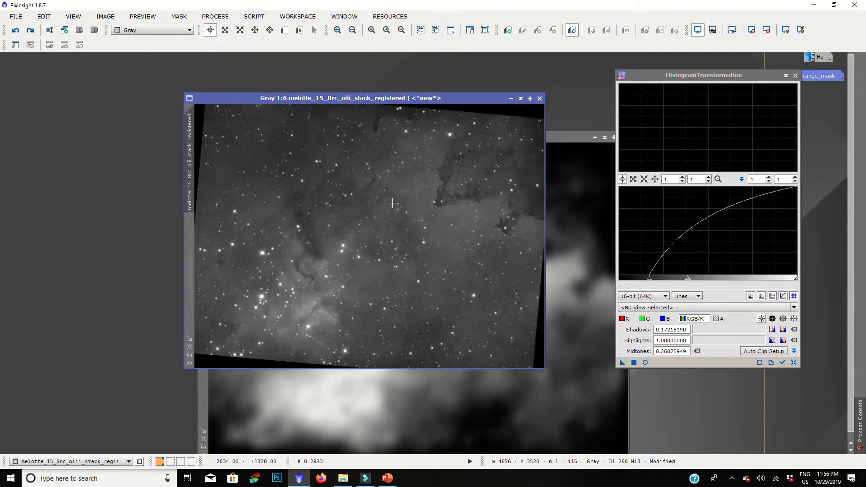
Apply range_mask1 to the unstretched OIII stack again and hide the mask overlay.
{"action": "left_click", "coordinate": [572, 145]}
{"action": "left_click_drag", "start_coordinate": [299, 137], "coordinate": [354, 129]}
{"action": "left_click_drag", "start_coordinate": [262, 157], "coordinate": [187, 237]}
{"action": "left_click", "coordinate": [199, 98]}
{"action": "left_click", "coordinate": [178, 17]}
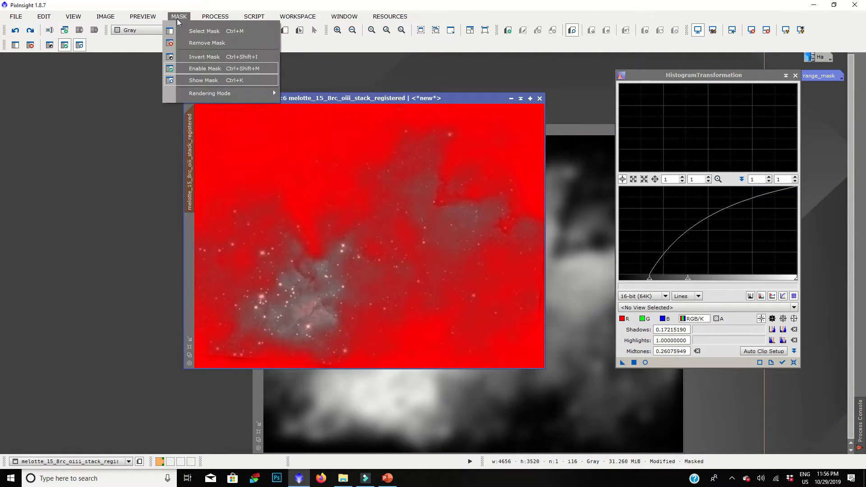
{"action": "left_click", "coordinate": [201, 82]}
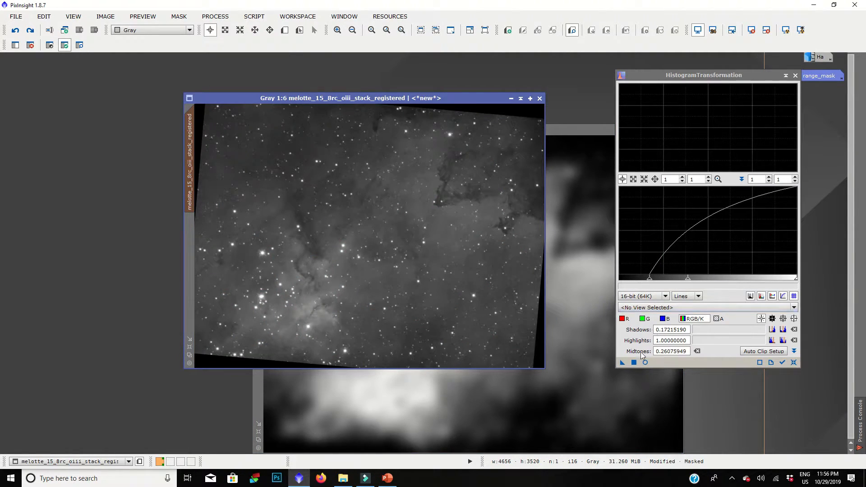
Reset HistogramTransformation, apply shadows 0.10886076 and midtones 0.19034091 to the masked OIII stack, and close the real-time preview.
{"action": "left_click", "coordinate": [646, 363]}
{"action": "left_click", "coordinate": [794, 363]}
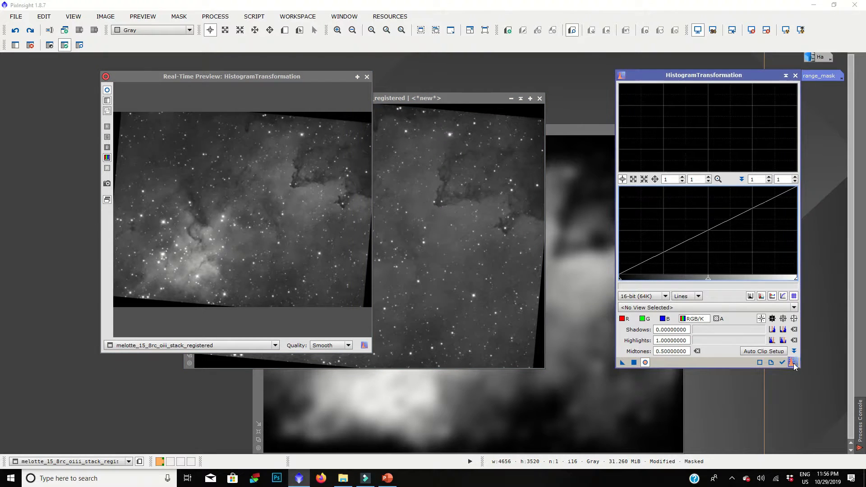
{"action": "left_click_drag", "start_coordinate": [708, 281], "coordinate": [642, 287]}
{"action": "left_click_drag", "start_coordinate": [643, 287], "coordinate": [669, 283]}
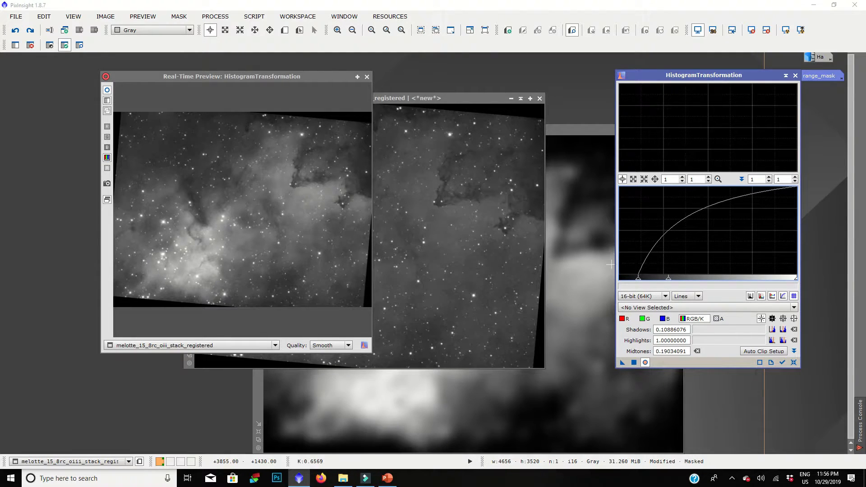
{"action": "left_click_drag", "start_coordinate": [622, 362], "coordinate": [393, 164]}
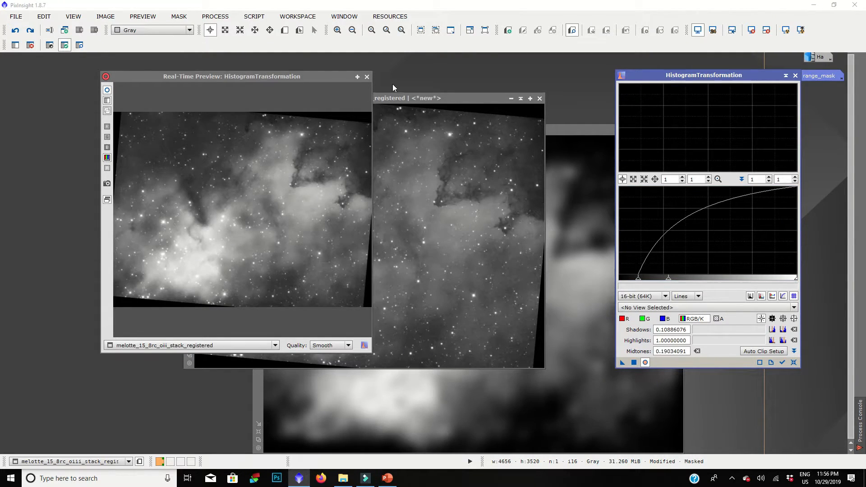
{"action": "left_click", "coordinate": [366, 76]}
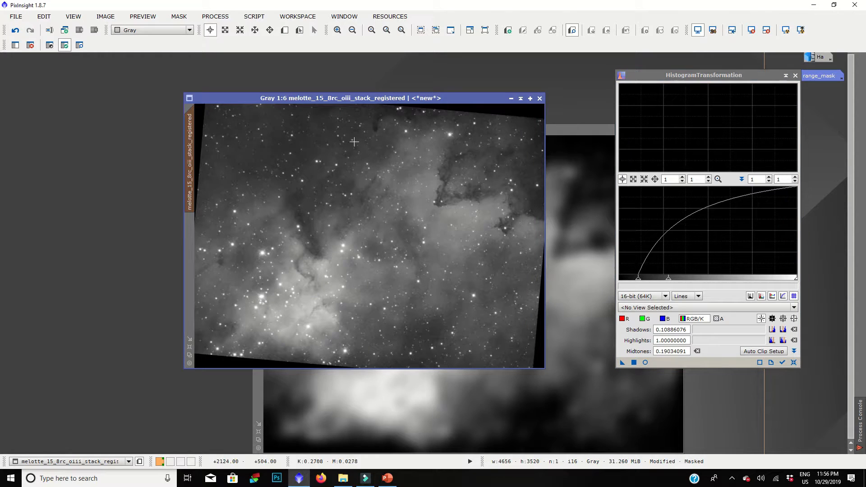
Remove the mask from the OIII stack and minimize range_mask1 to a corner of the workspace.
{"action": "left_click_drag", "start_coordinate": [361, 100], "coordinate": [237, 94]}
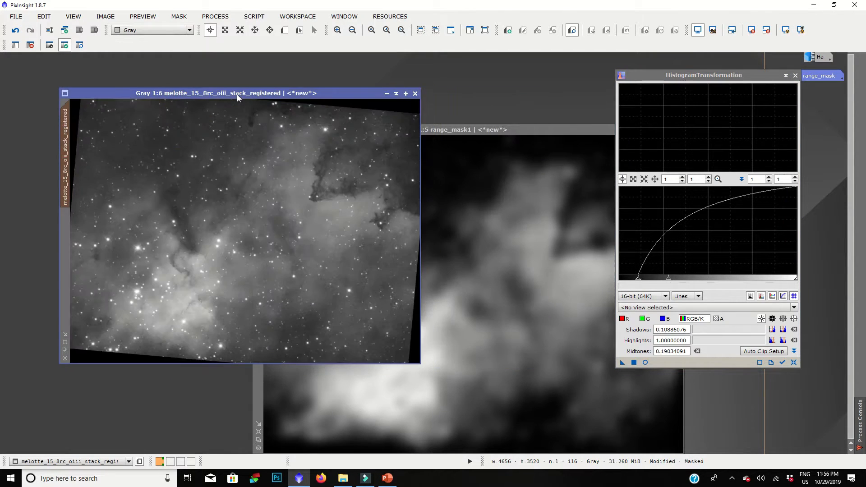
{"action": "left_click", "coordinate": [179, 16]}
{"action": "left_click", "coordinate": [208, 43]}
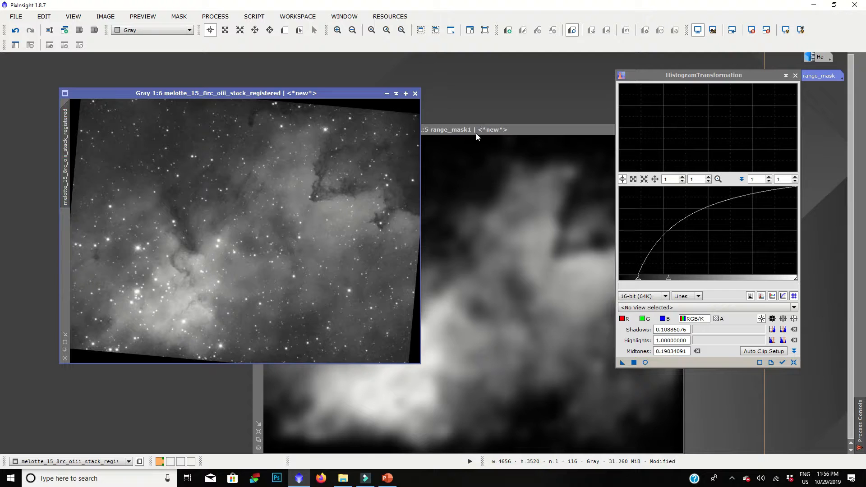
{"action": "left_click", "coordinate": [475, 129]}
{"action": "left_click_drag", "start_coordinate": [475, 129], "coordinate": [314, 143]}
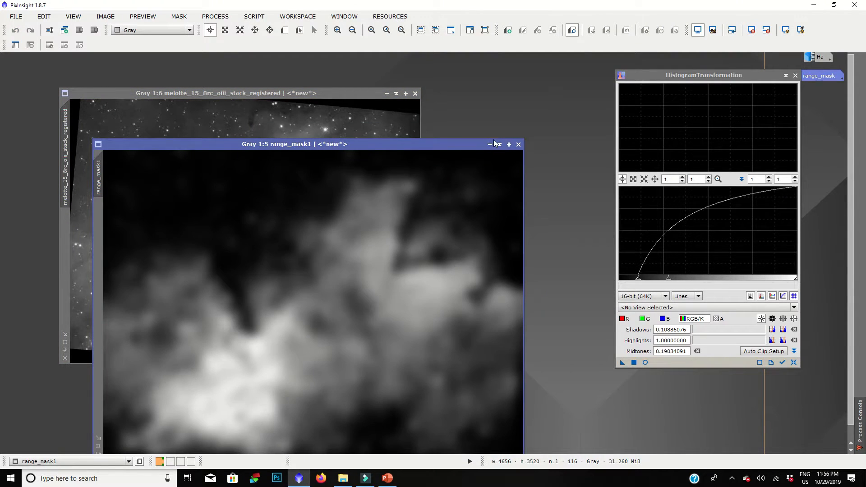
{"action": "left_click", "coordinate": [490, 145]}
{"action": "left_click_drag", "start_coordinate": [337, 310], "coordinate": [59, 71]}
Start PixelMath with separate channel expressions, assigning Ha to red and melotte_15_8rc_oiii_stack_registered to blue.
{"action": "left_click", "coordinate": [210, 17]}
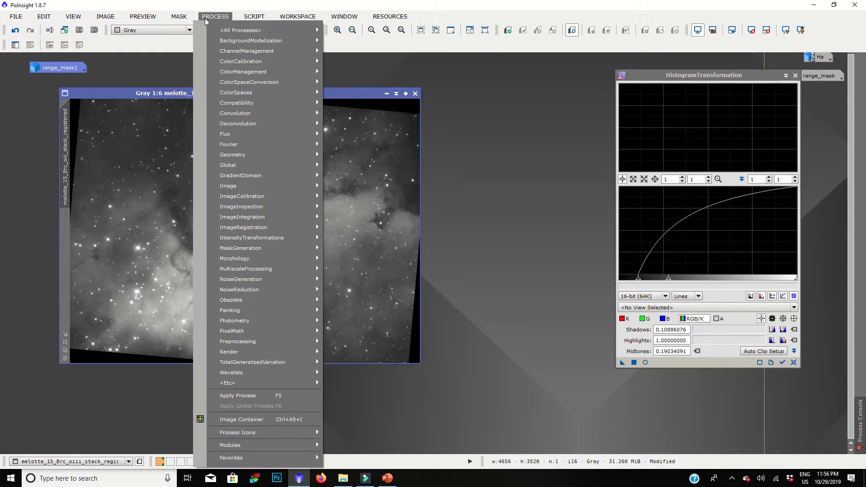
{"action": "mouse_move", "coordinate": [312, 331]}
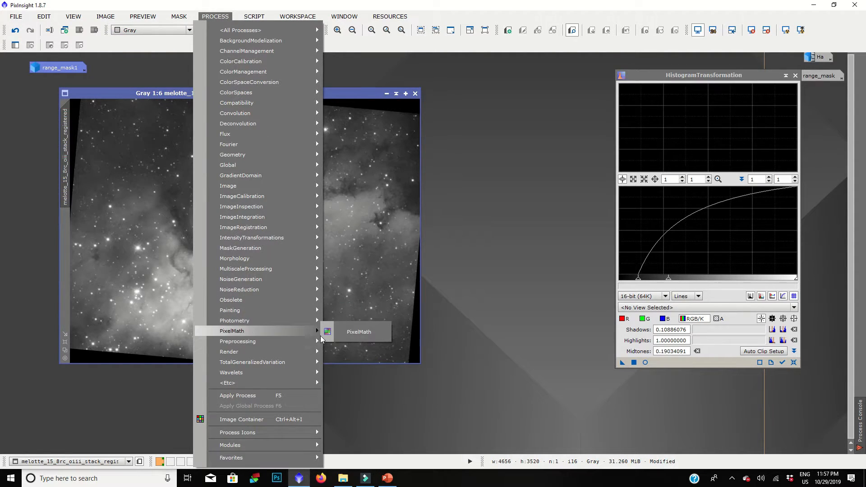
{"action": "left_click", "coordinate": [334, 331]}
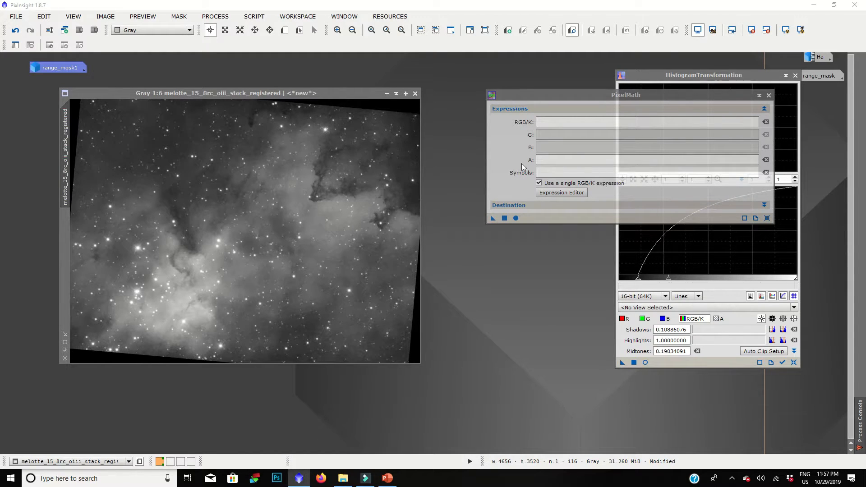
{"action": "left_click", "coordinate": [540, 183]}
{"action": "left_click", "coordinate": [545, 194]}
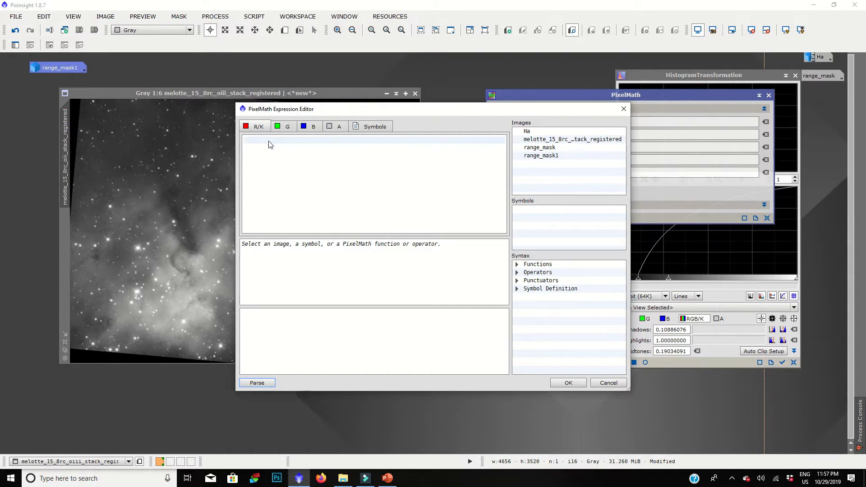
{"action": "double_click", "coordinate": [527, 131]}
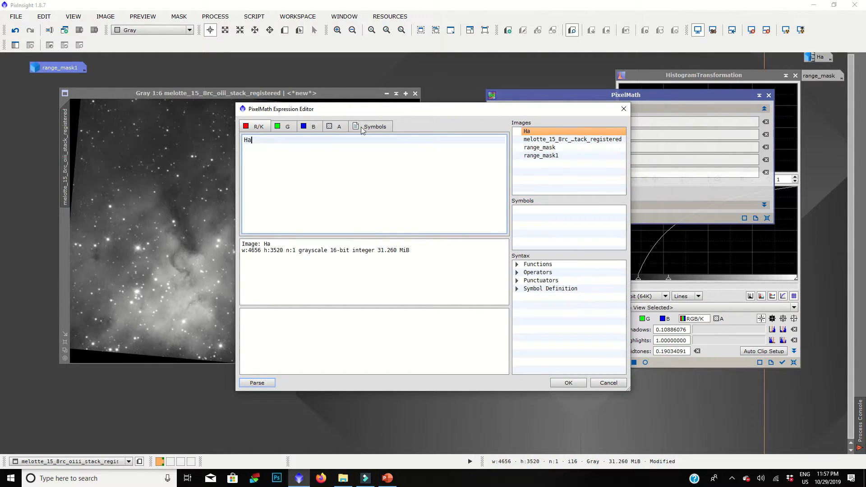
{"action": "left_click", "coordinate": [303, 127]}
{"action": "double_click", "coordinate": [548, 139]}
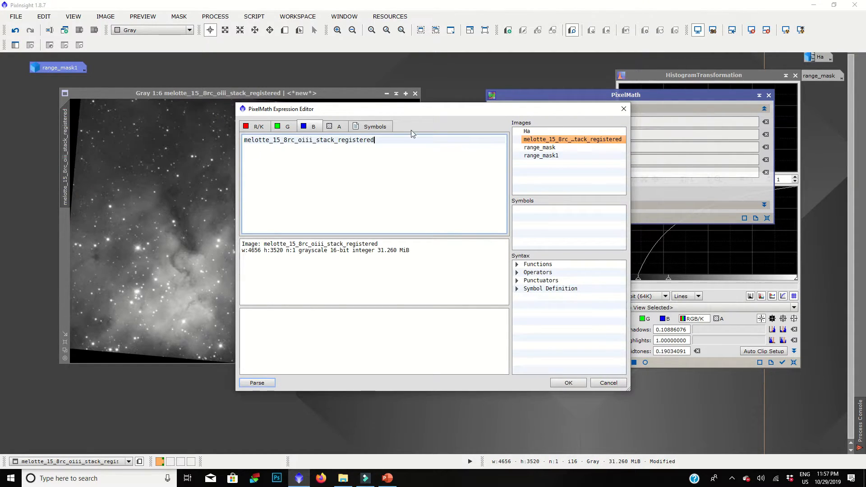
Set the green channel expression to (Ha*.4)+(melotte_15_8rc_oiii_stack_registered*~.4) and accept the PixelMath expressions.
{"action": "left_click", "coordinate": [289, 128]}
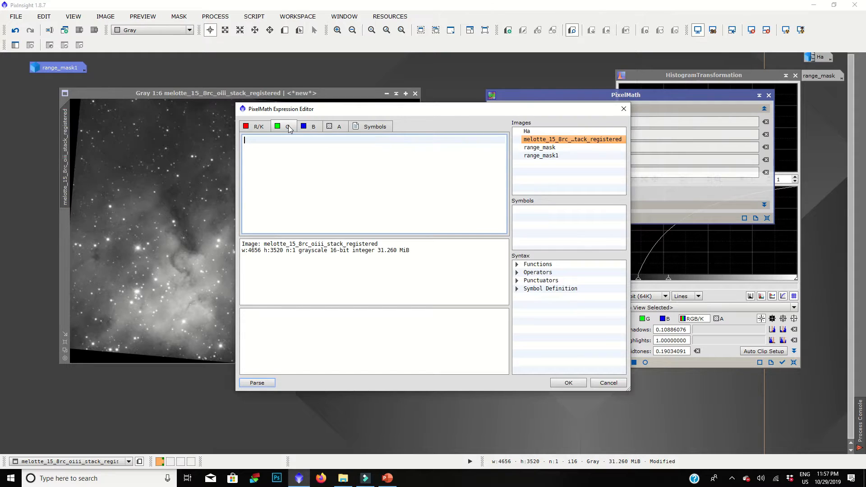
{"action": "type", "text": "("}
{"action": "double_click", "coordinate": [526, 131]}
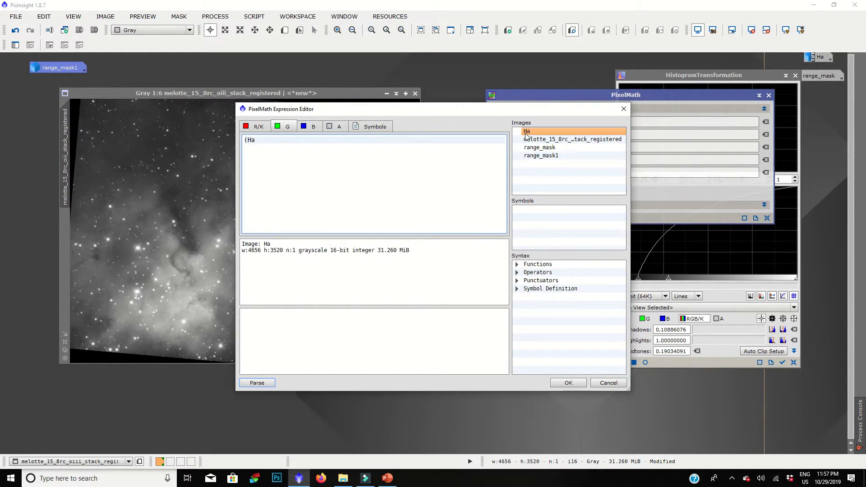
{"action": "type", "text": "*.4)+("}
{"action": "double_click", "coordinate": [537, 140]}
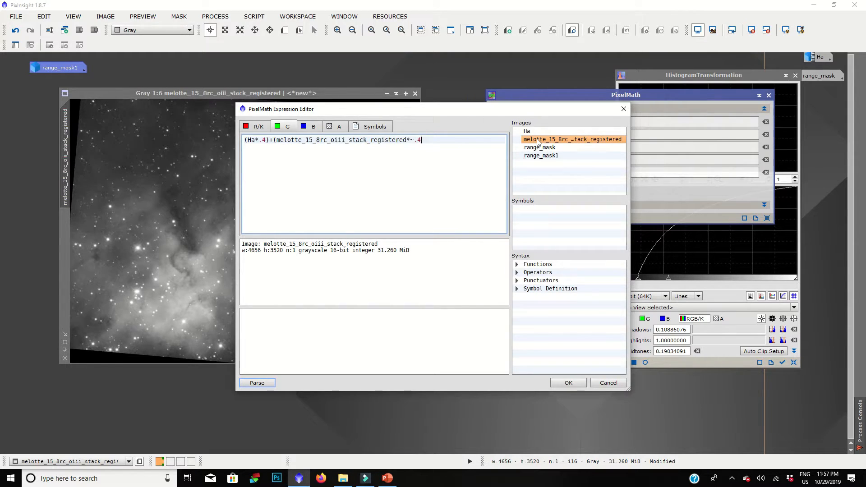
{"action": "type", "text": ")"}
{"action": "left_click_drag", "start_coordinate": [264, 144], "coordinate": [425, 143]}
{"action": "left_click", "coordinate": [400, 144]}
{"action": "left_click", "coordinate": [568, 382]}
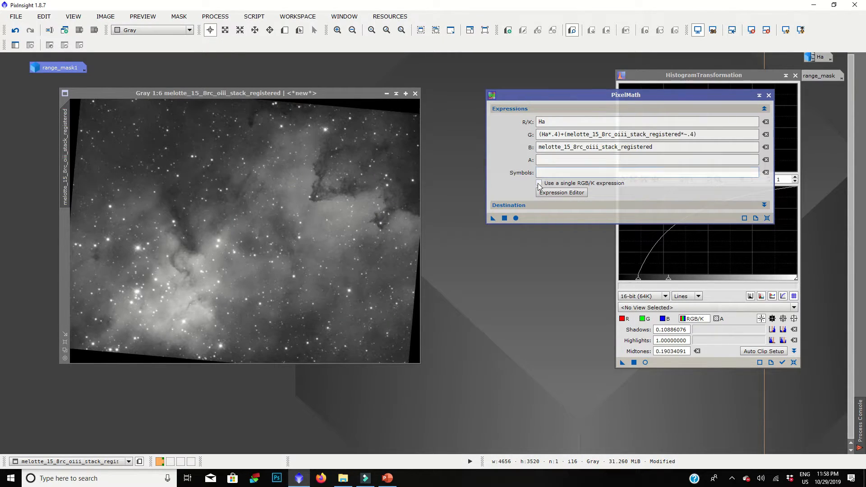
Generate the PixelMath result as a new RGB Color image with the ID bicolor.
{"action": "left_click", "coordinate": [534, 205]}
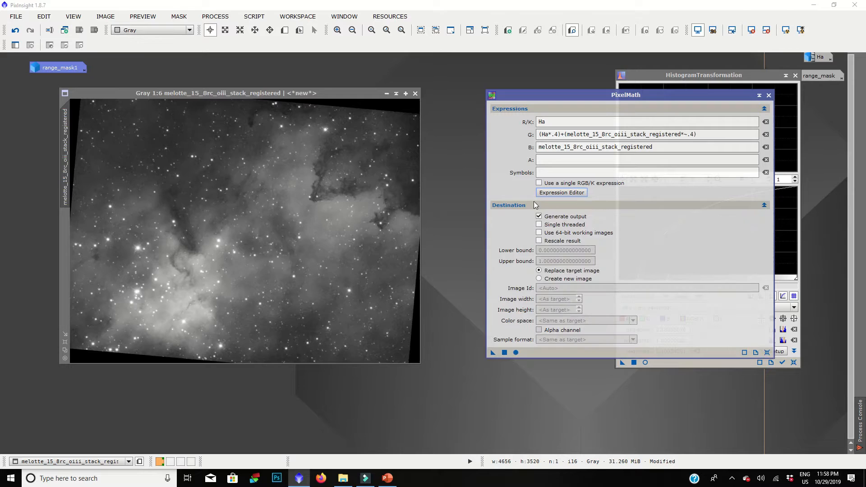
{"action": "left_click", "coordinate": [542, 288]}
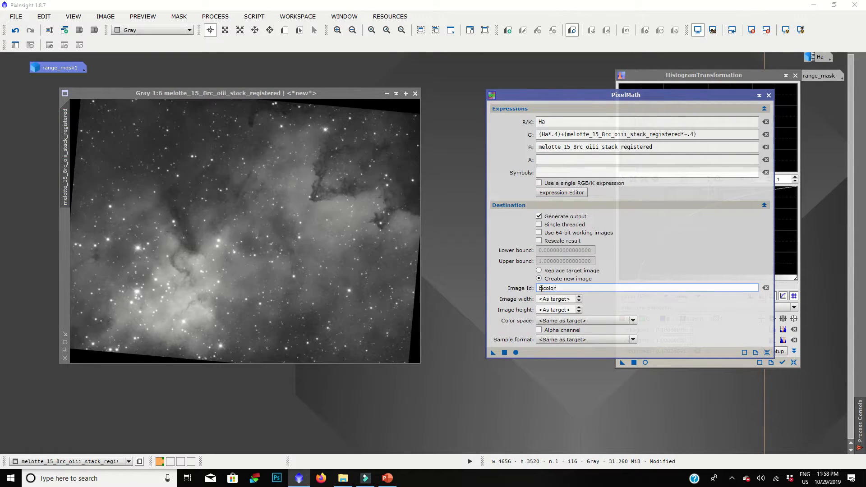
{"action": "left_click", "coordinate": [547, 320]}
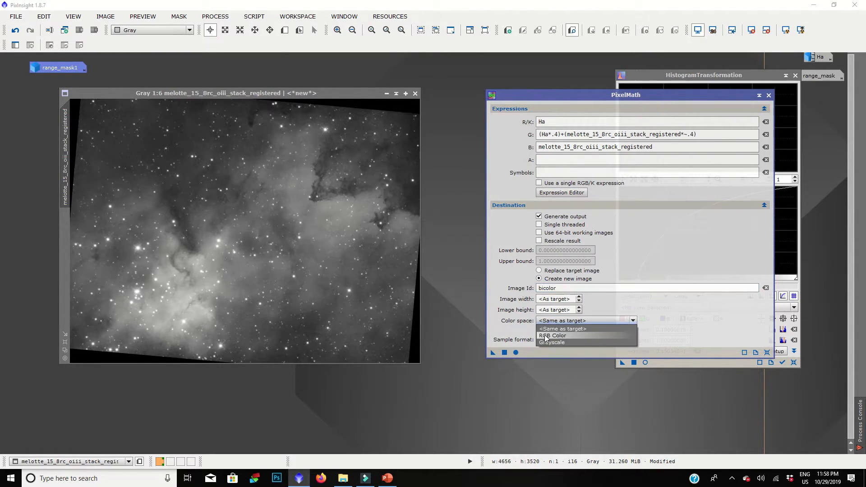
{"action": "left_click", "coordinate": [547, 333]}
{"action": "left_click", "coordinate": [504, 353]}
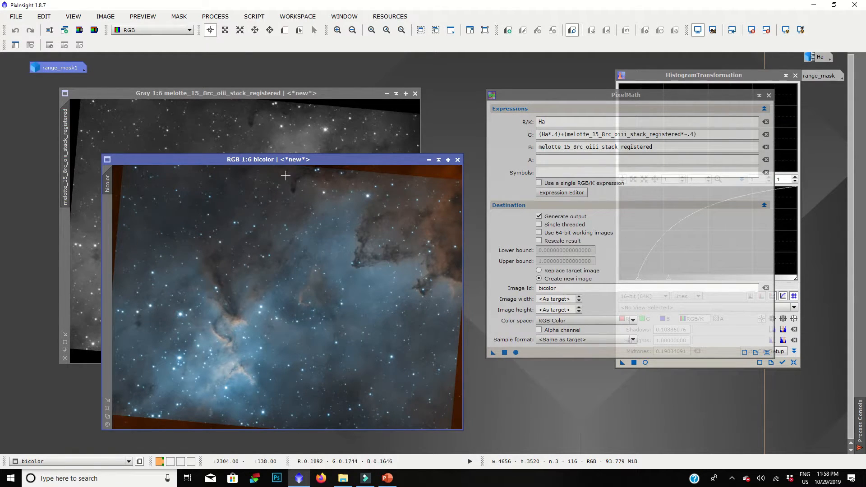
Reposition the bicolor image window and mirror the image vertically, top to bottom.
{"action": "left_click_drag", "start_coordinate": [291, 156], "coordinate": [302, 177]}
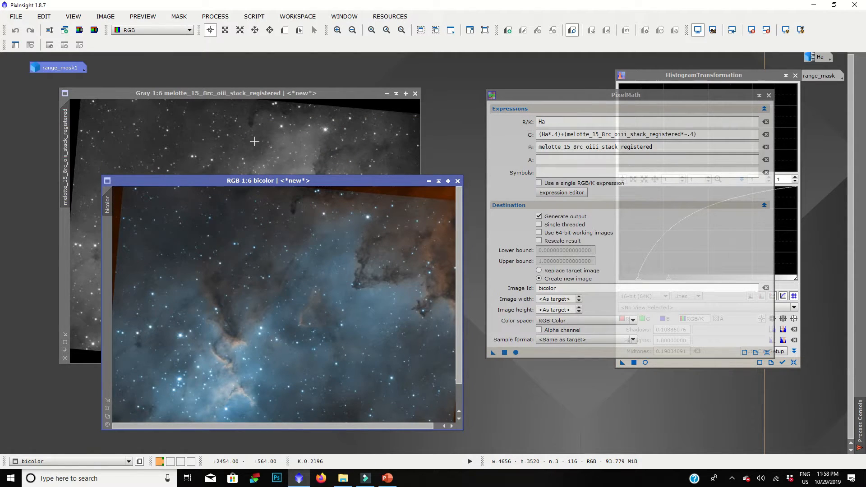
{"action": "left_click_drag", "start_coordinate": [273, 183], "coordinate": [247, 87]}
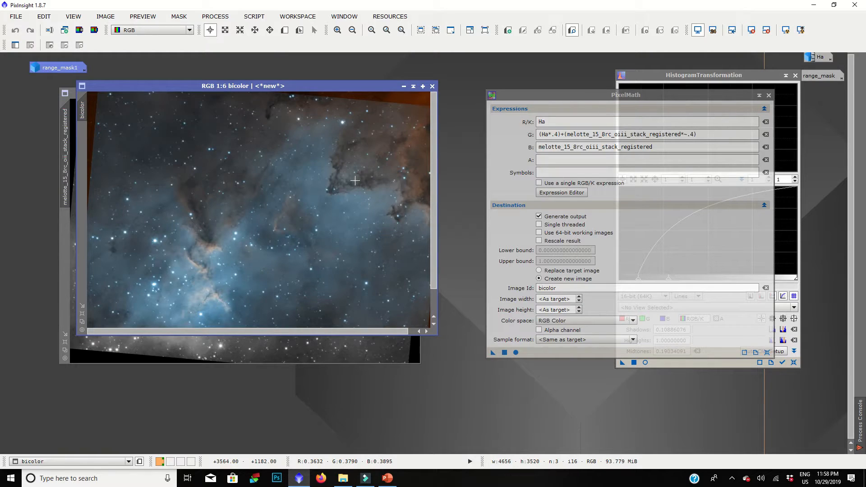
{"action": "scroll", "coordinate": [355, 181], "scroll_direction": "down", "scroll_amount": 1}
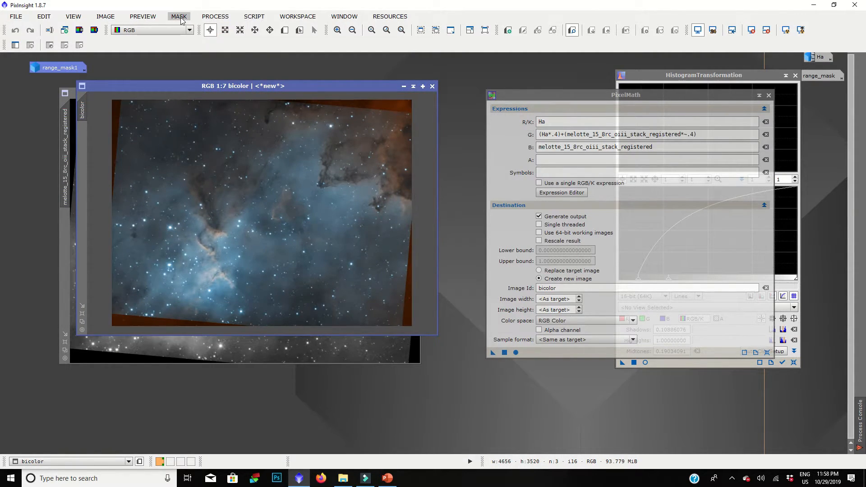
{"action": "left_click", "coordinate": [145, 19]}
{"action": "mouse_move", "coordinate": [105, 17]}
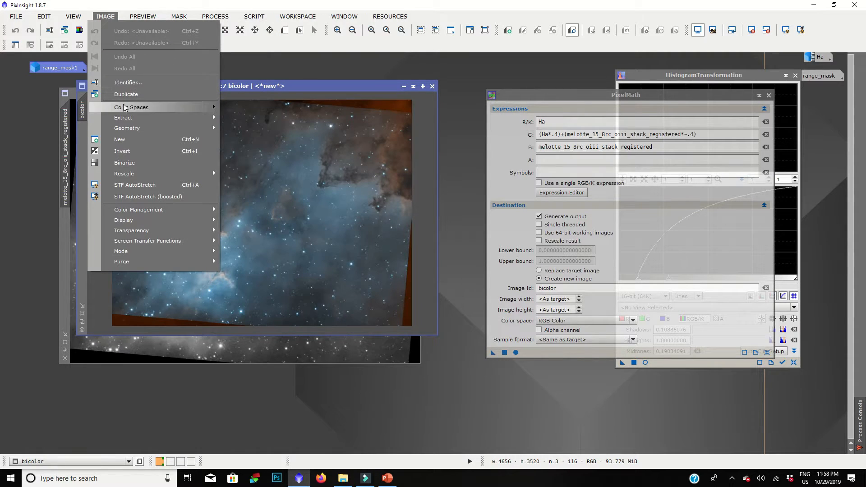
{"action": "mouse_move", "coordinate": [122, 129]}
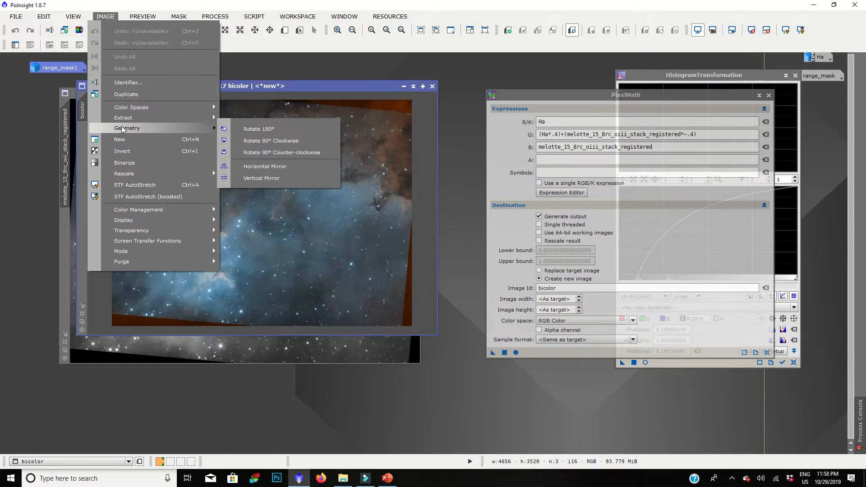
{"action": "left_click", "coordinate": [260, 166]}
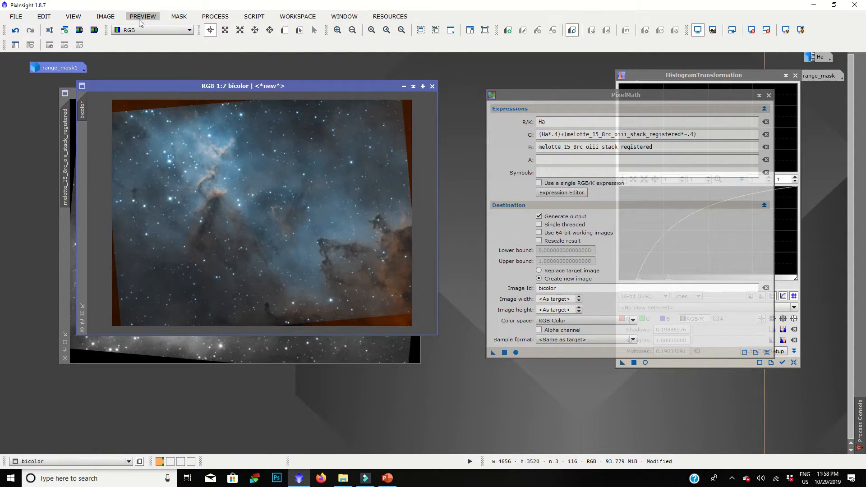
Undo the vertical flip of the bicolor image and rotate it 180° instead.
{"action": "key", "text": "ctrl+z"}
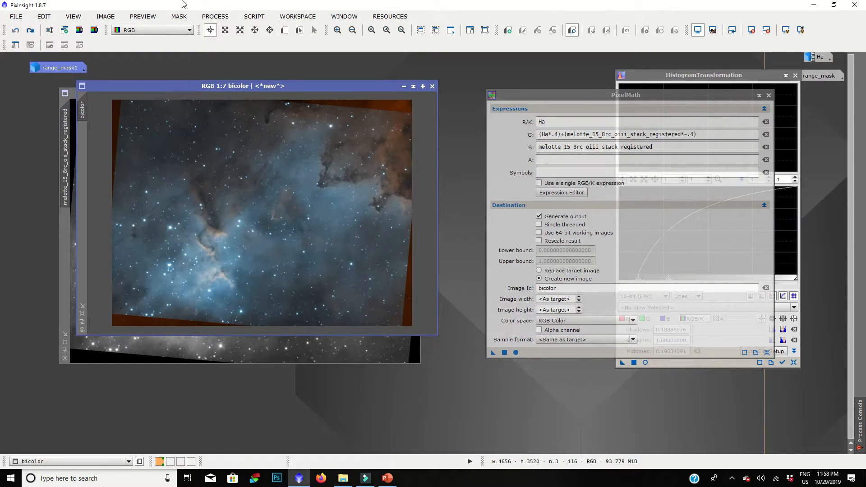
{"action": "left_click", "coordinate": [154, 17]}
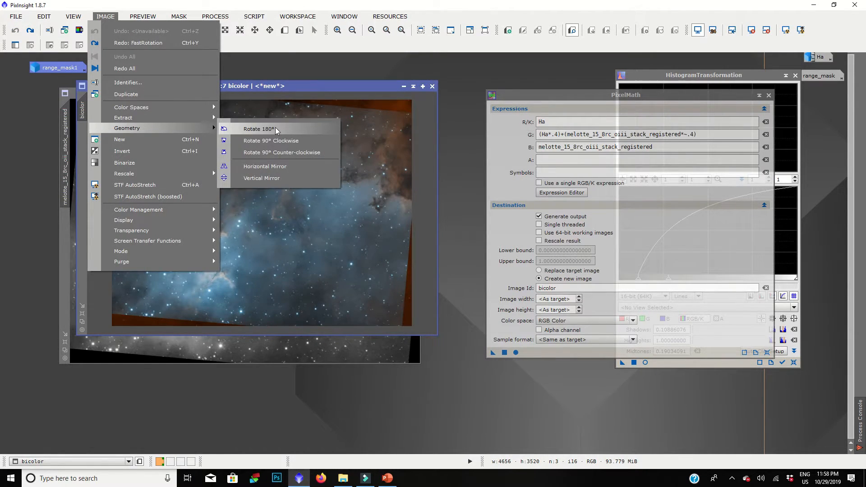
{"action": "left_click", "coordinate": [270, 129]}
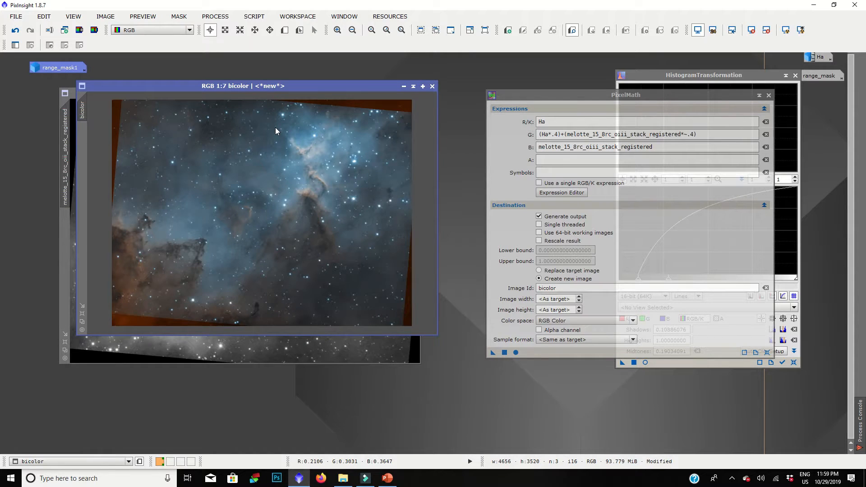
Preview HistogramTransformation on the bicolor image, reset its settings and close it.
{"action": "left_click", "coordinate": [681, 75]}
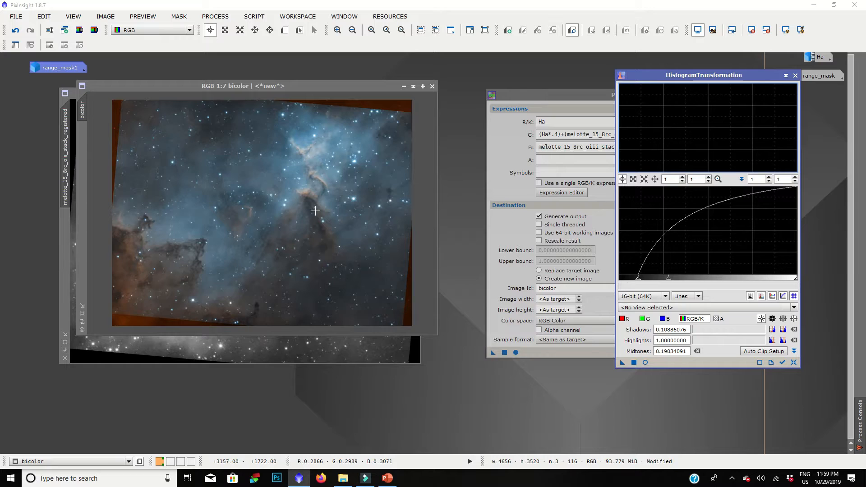
{"action": "left_click", "coordinate": [646, 362]}
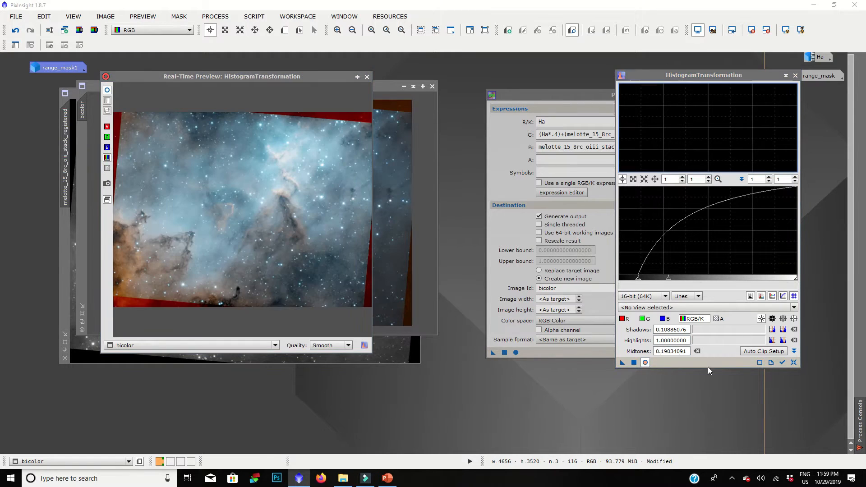
{"action": "left_click", "coordinate": [794, 362]}
{"action": "left_click", "coordinate": [795, 75]}
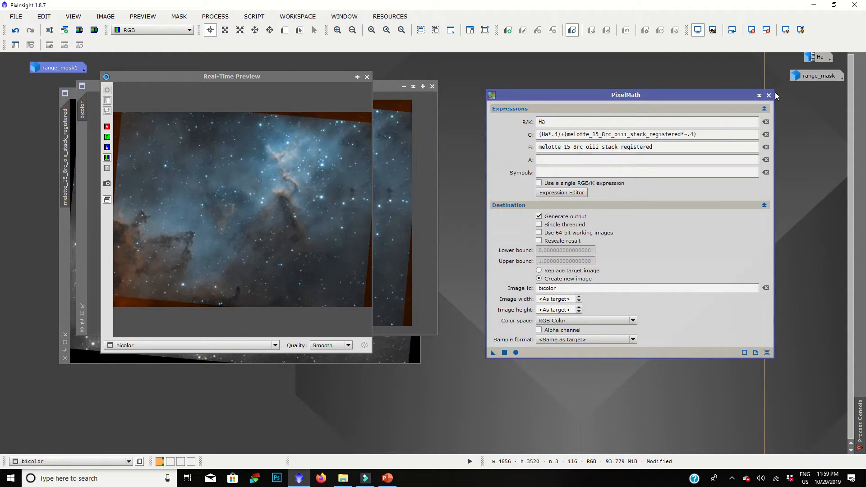
{"action": "key", "text": "ctrl+o"}
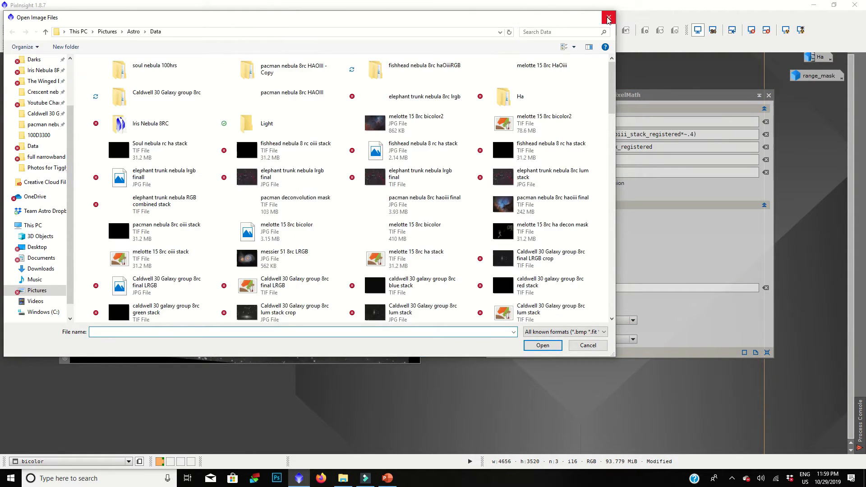
{"action": "left_click", "coordinate": [609, 18]}
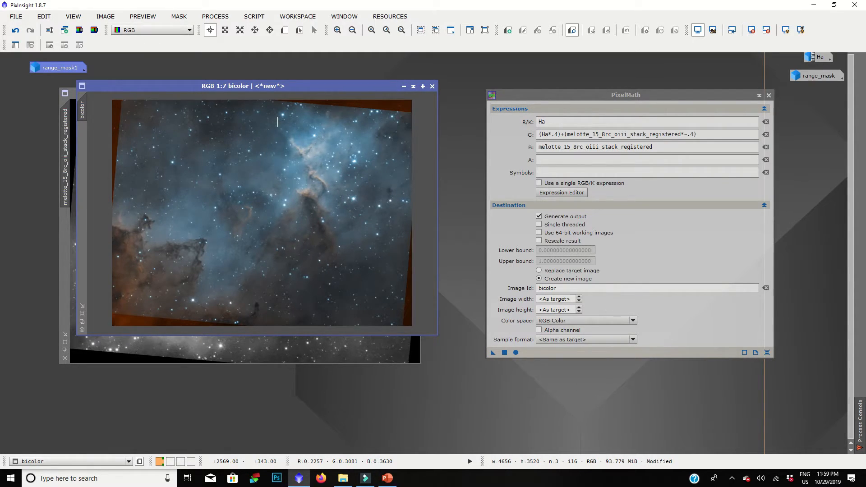
Start CurvesTransformation with a real-time preview of bicolor and raise the saturation curve with a point at input 0.602, output 0.716.
{"action": "left_click", "coordinate": [215, 16]}
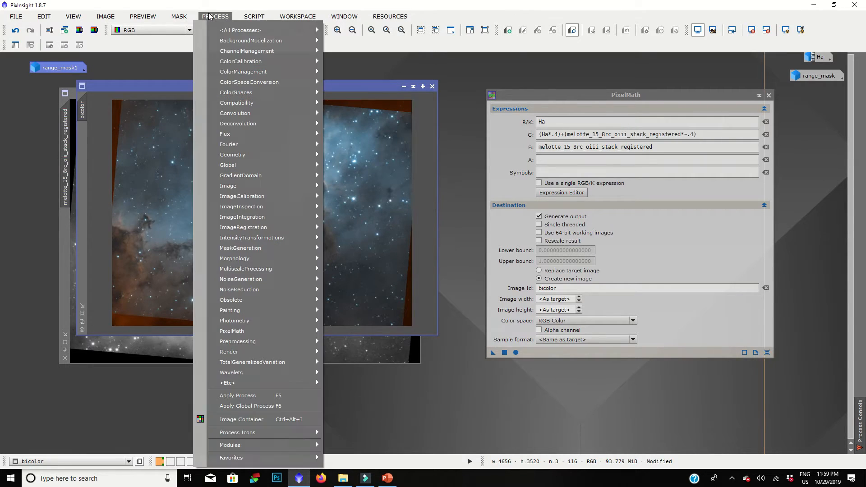
{"action": "mouse_move", "coordinate": [246, 242]}
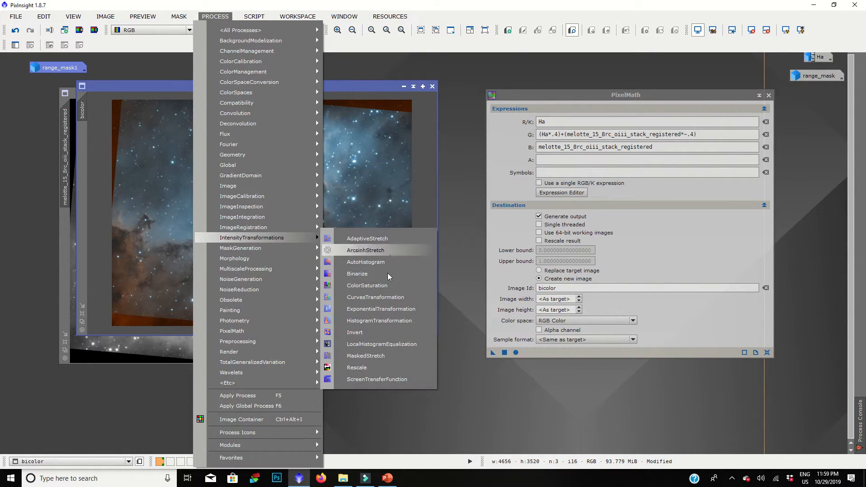
{"action": "left_click", "coordinate": [383, 296]}
{"action": "left_click", "coordinate": [692, 321]}
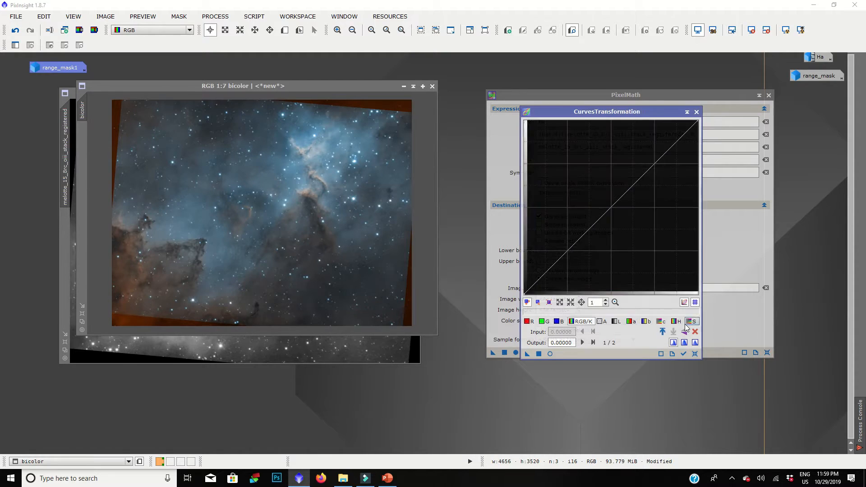
{"action": "left_click", "coordinate": [550, 354]}
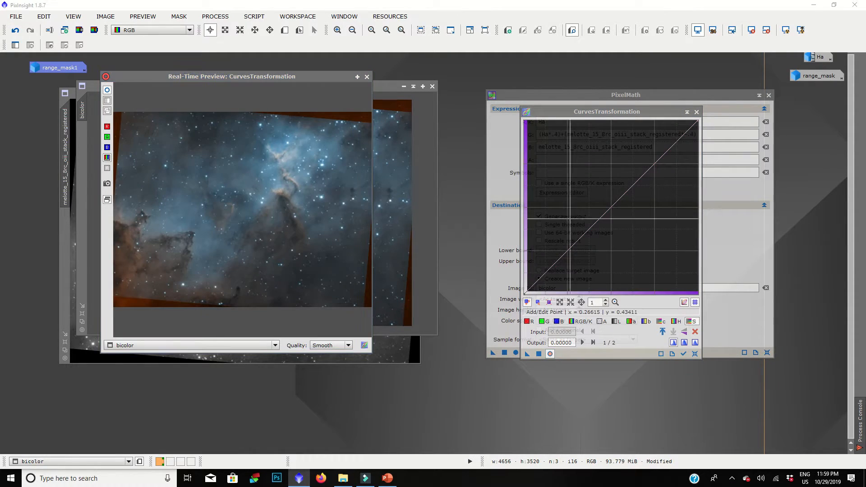
{"action": "left_click_drag", "start_coordinate": [622, 165], "coordinate": [621, 171]}
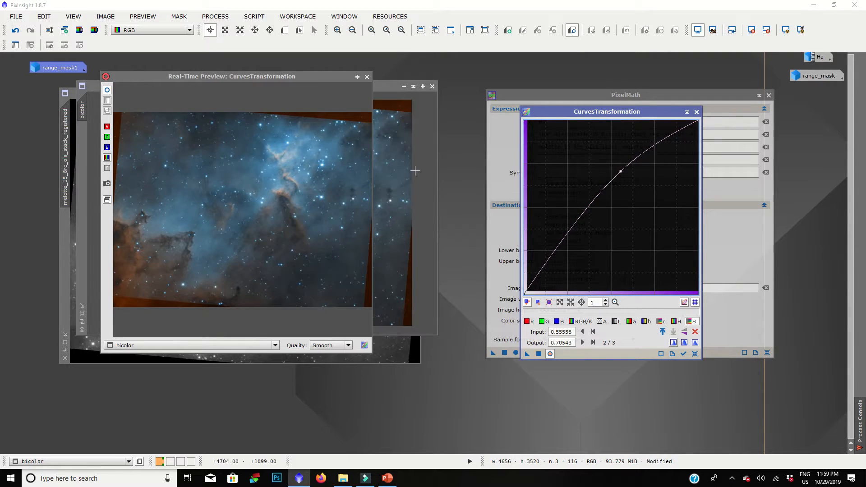
{"action": "right_click", "coordinate": [621, 171]}
{"action": "left_click", "coordinate": [628, 177]}
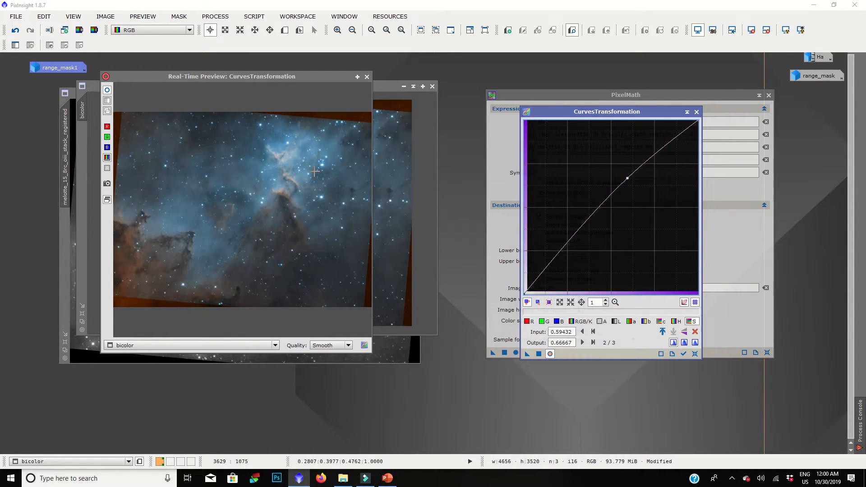
{"action": "left_click_drag", "start_coordinate": [627, 178], "coordinate": [629, 170]}
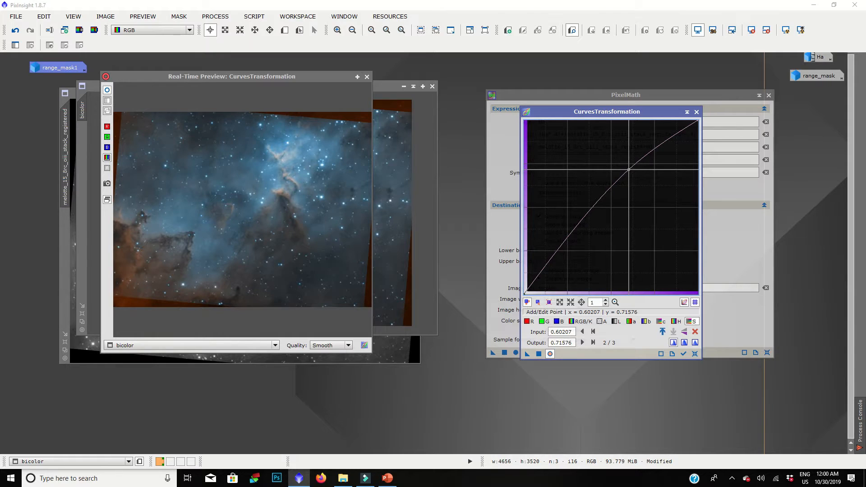
Raise the red curve with a point at input 0.669, output 0.762, and switch its interpolation to linear.
{"action": "left_click", "coordinate": [530, 322]}
{"action": "left_click", "coordinate": [640, 156]}
{"action": "left_click_drag", "start_coordinate": [640, 156], "coordinate": [641, 162]}
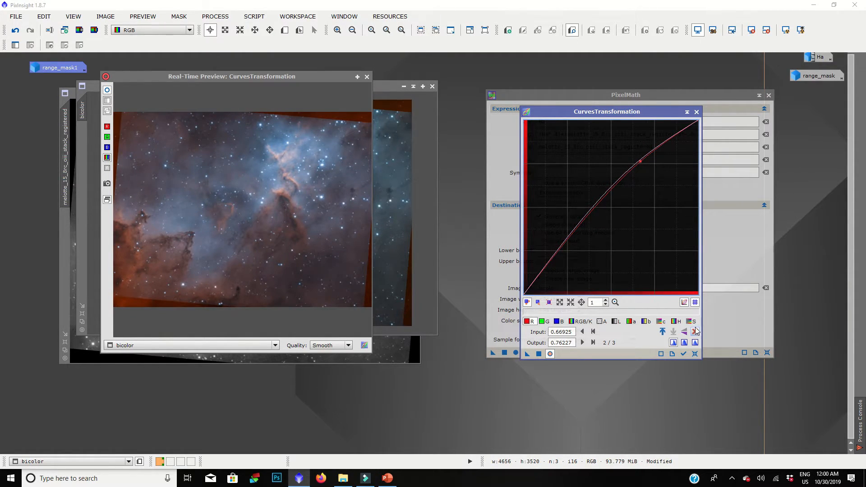
{"action": "left_click", "coordinate": [695, 343]}
Try a linear green curve with an upper point at input 0.724, output 0.775 and a shadow point, and reset it.
{"action": "left_click", "coordinate": [543, 321]}
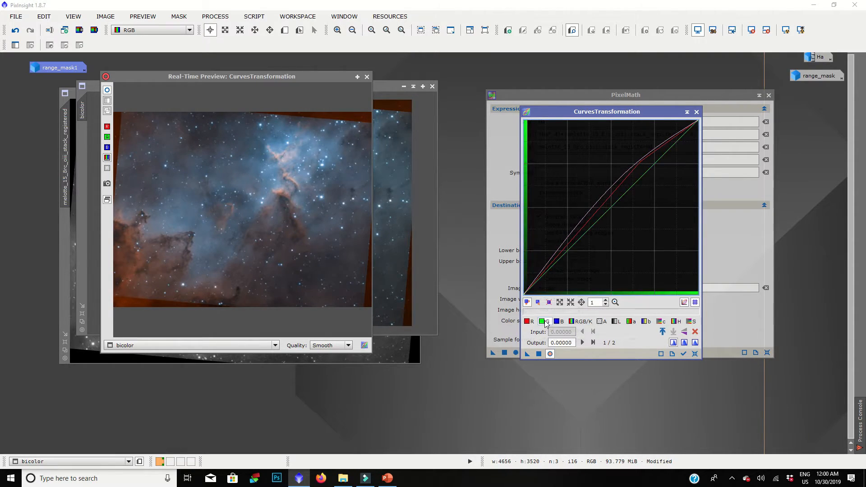
{"action": "left_click_drag", "start_coordinate": [649, 167], "coordinate": [651, 160]}
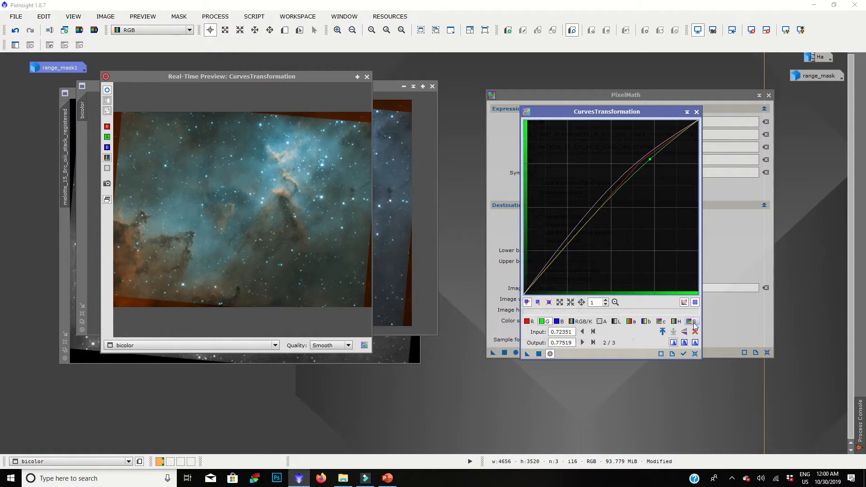
{"action": "left_click", "coordinate": [694, 343]}
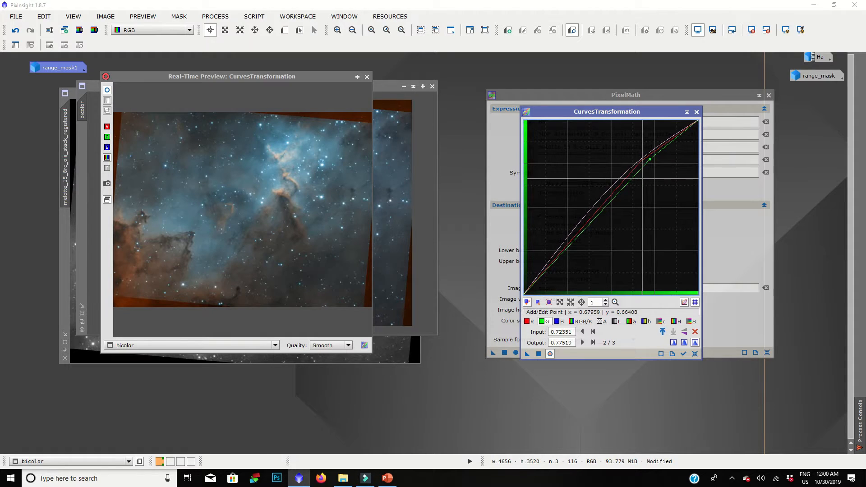
{"action": "left_click", "coordinate": [568, 250]}
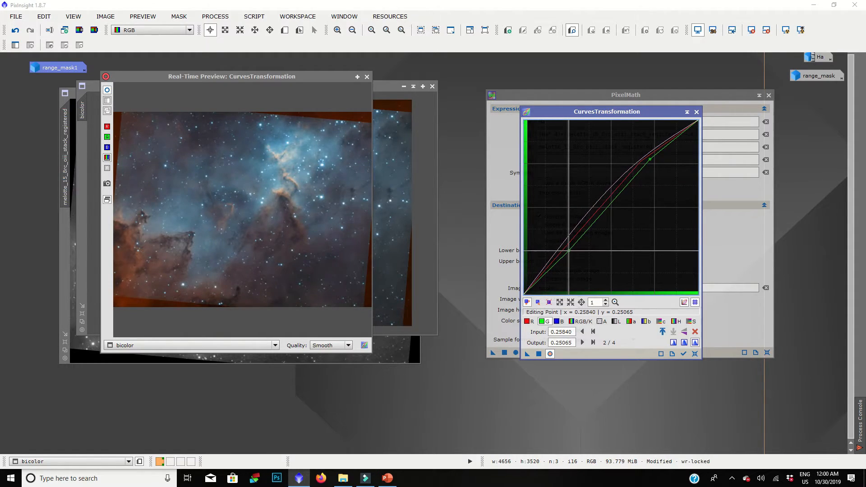
{"action": "left_click_drag", "start_coordinate": [569, 250], "coordinate": [569, 252]}
{"action": "left_click", "coordinate": [695, 332]}
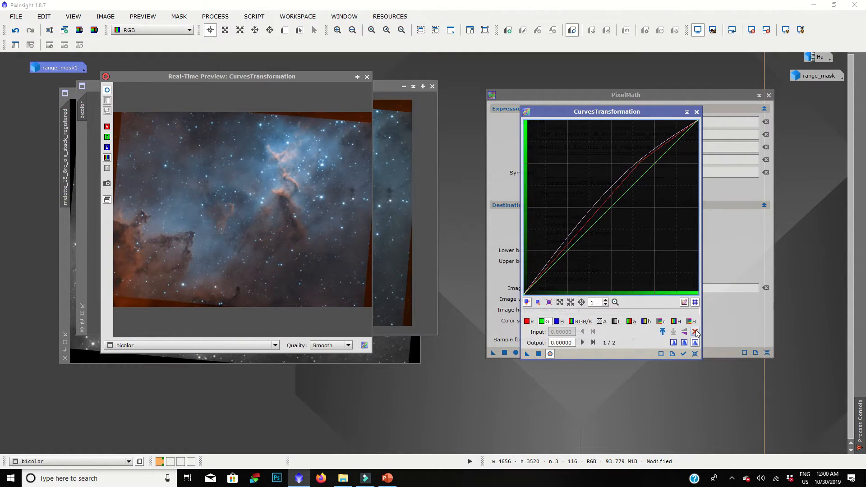
Raise the blue curve with points at input 0.698, output 0.718 and input 0.240, output 0.287.
{"action": "left_click", "coordinate": [528, 322]}
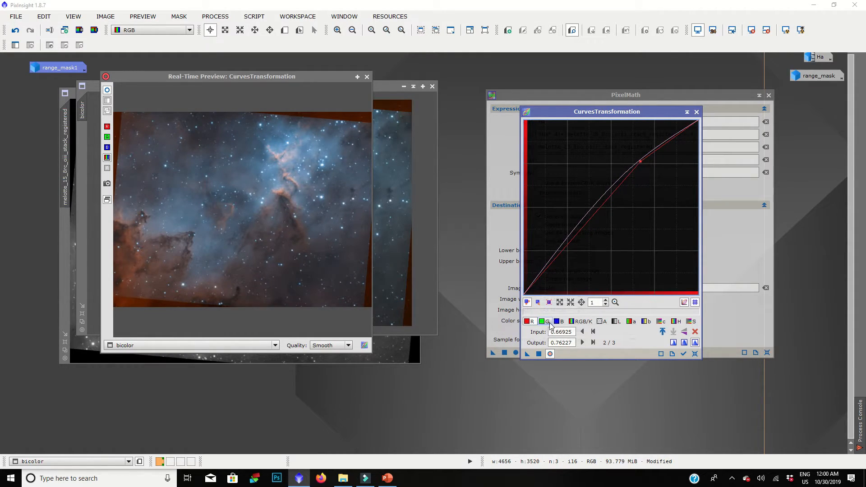
{"action": "left_click", "coordinate": [543, 322]}
{"action": "left_click", "coordinate": [558, 322]}
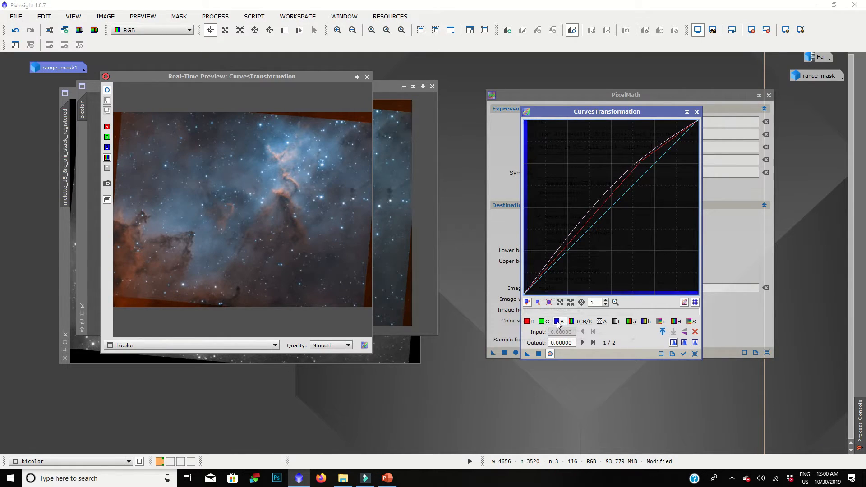
{"action": "left_click", "coordinate": [645, 172]}
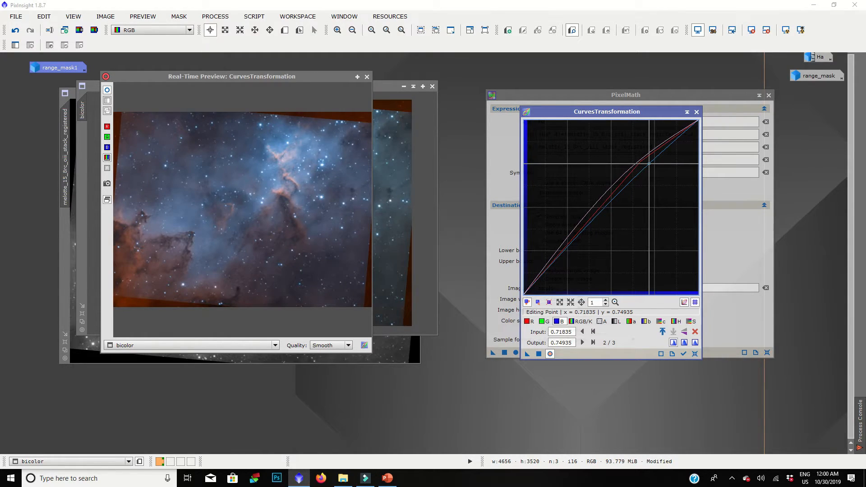
{"action": "left_click_drag", "start_coordinate": [645, 172], "coordinate": [646, 169]}
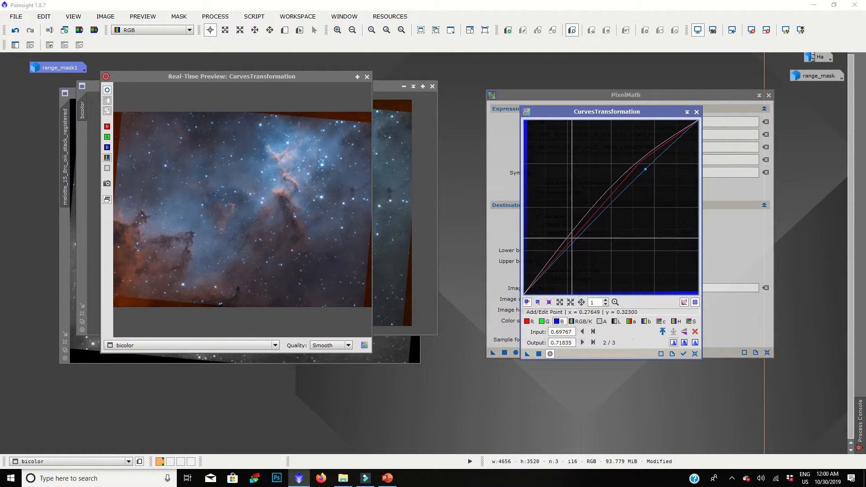
{"action": "left_click_drag", "start_coordinate": [566, 251], "coordinate": [566, 244]}
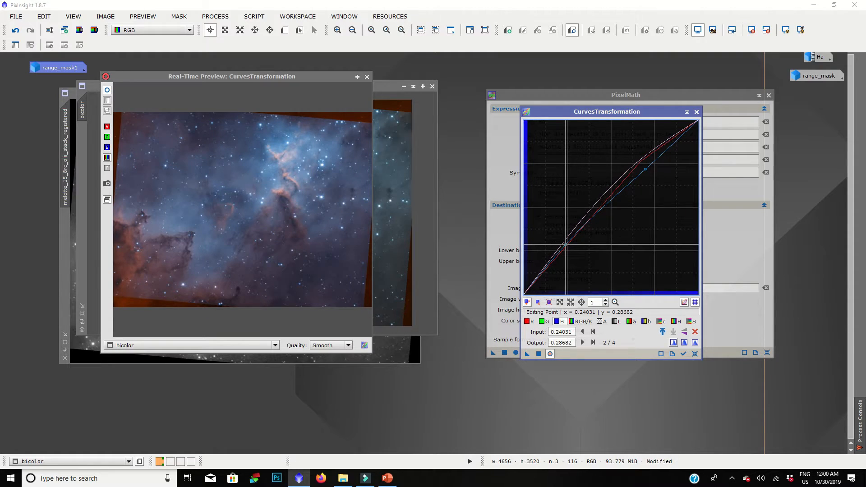
Add a shadow point to the red curve at input 0.279, output 0.339, and compare the preview with the original image.
{"action": "left_click", "coordinate": [527, 322]}
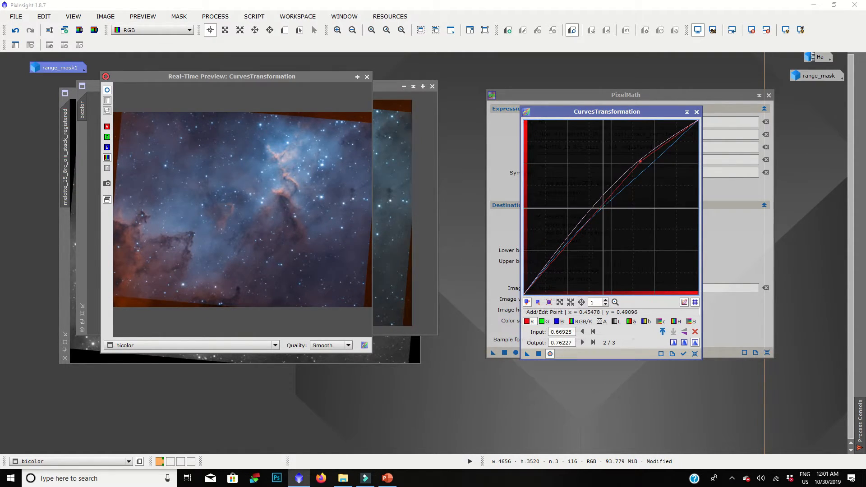
{"action": "left_click", "coordinate": [573, 232]}
{"action": "left_click_drag", "start_coordinate": [573, 232], "coordinate": [573, 236]}
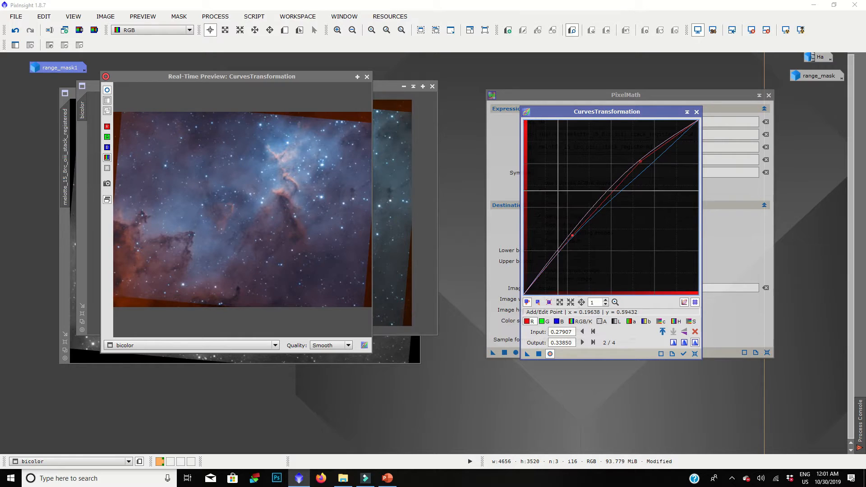
{"action": "left_click", "coordinate": [107, 90]}
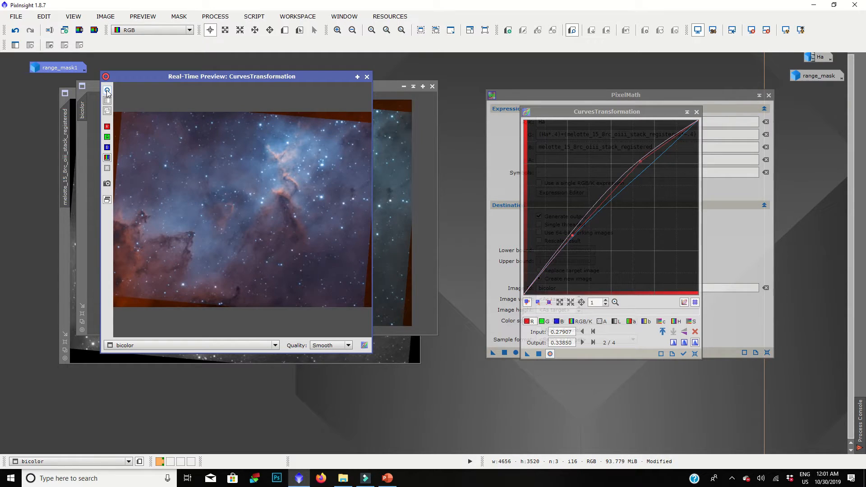
Move the saturation point to input 0.556, output 0.711, and add a lightness curve point at input 0.537, output 0.504.
{"action": "left_click", "coordinate": [690, 321]}
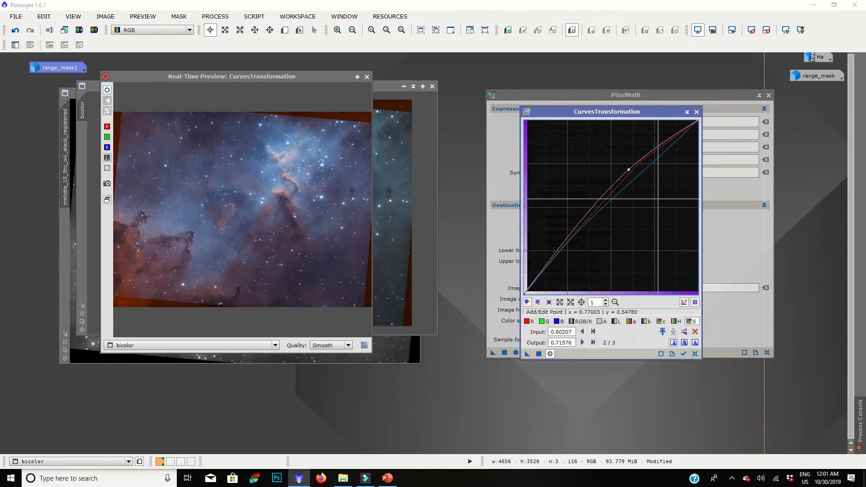
{"action": "mouse_move", "coordinate": [629, 169]}
{"action": "left_mouse_down"}
{"action": "mouse_move", "coordinate": [623, 162]}
{"action": "mouse_move", "coordinate": [622, 190]}
{"action": "mouse_move", "coordinate": [621, 170]}
{"action": "left_mouse_up"}
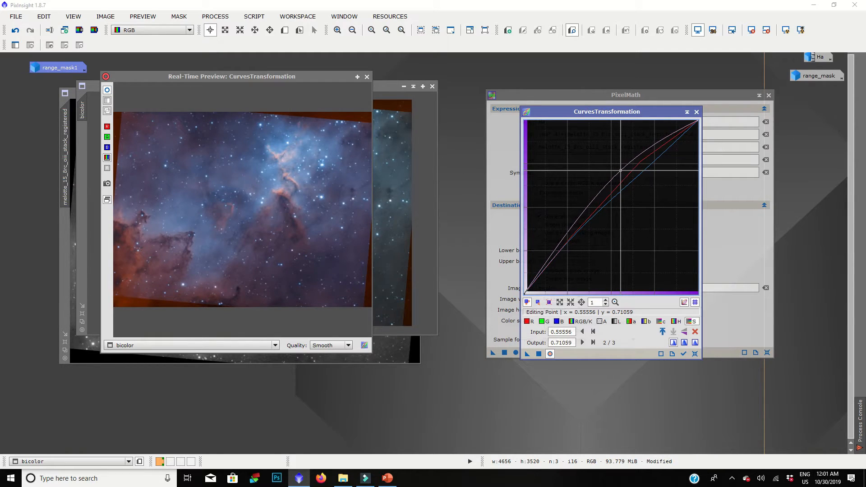
{"action": "left_click", "coordinate": [616, 322]}
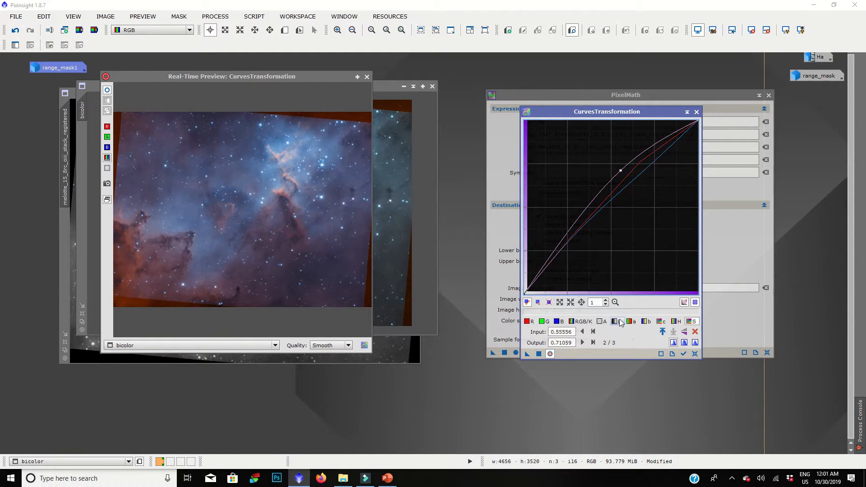
{"action": "left_click_drag", "start_coordinate": [612, 207], "coordinate": [618, 206]}
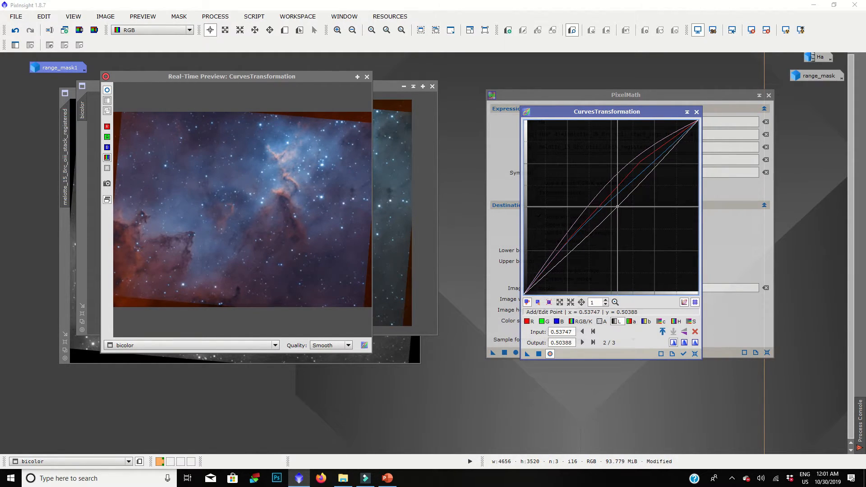
Add a green curve point at input 0.295, output 0.318, compare with the original, and apply the curves to the bicolor image.
{"action": "left_click", "coordinate": [548, 322]}
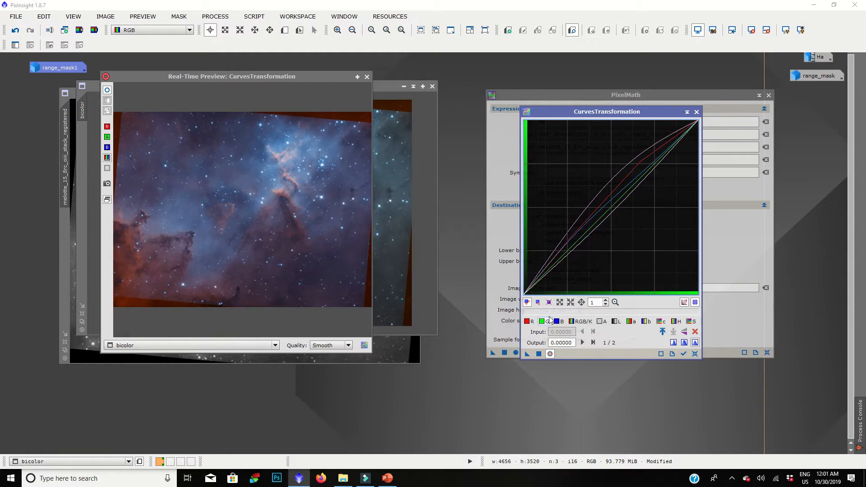
{"action": "left_click", "coordinate": [575, 237]}
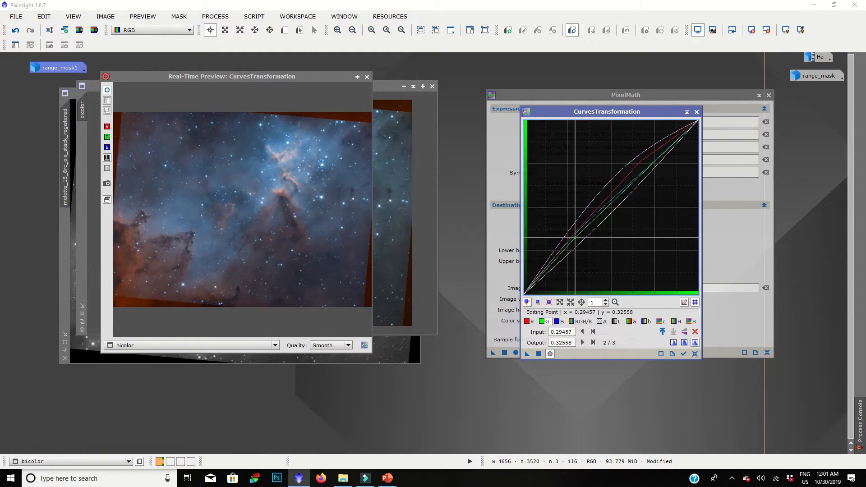
{"action": "left_click_drag", "start_coordinate": [576, 237], "coordinate": [576, 239]}
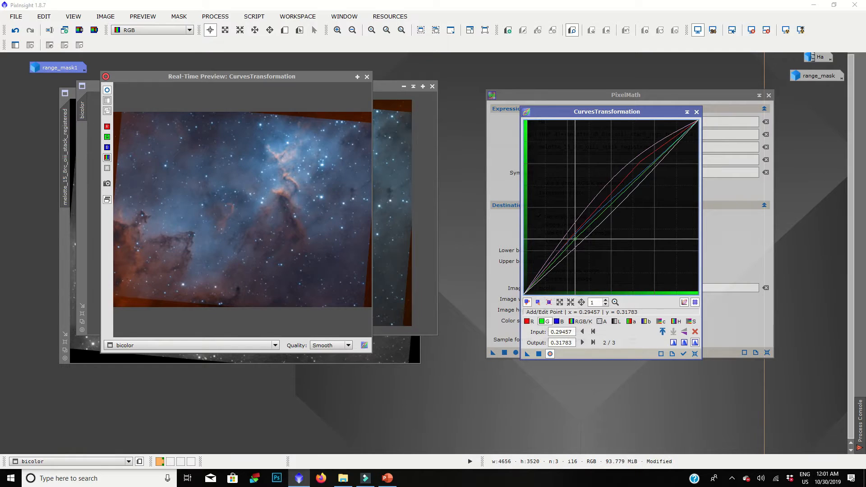
{"action": "left_click", "coordinate": [108, 93]}
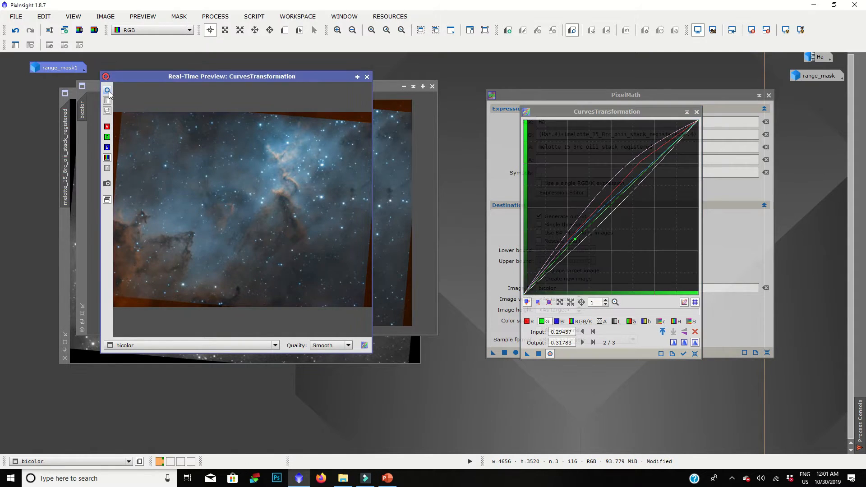
{"action": "left_click", "coordinate": [538, 354]}
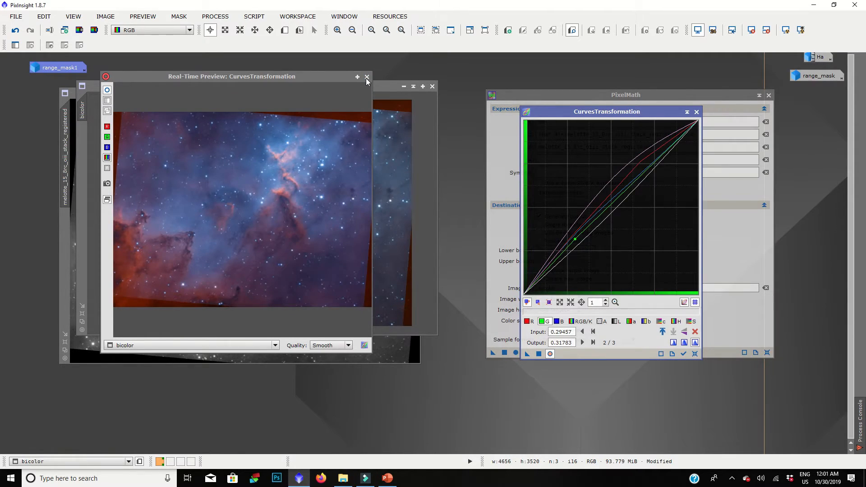
{"action": "left_click", "coordinate": [365, 77]}
Restore the range_mask1 image, apply it as a mask to the bicolor image, and hide the mask overlay.
{"action": "double_click", "coordinate": [72, 69]}
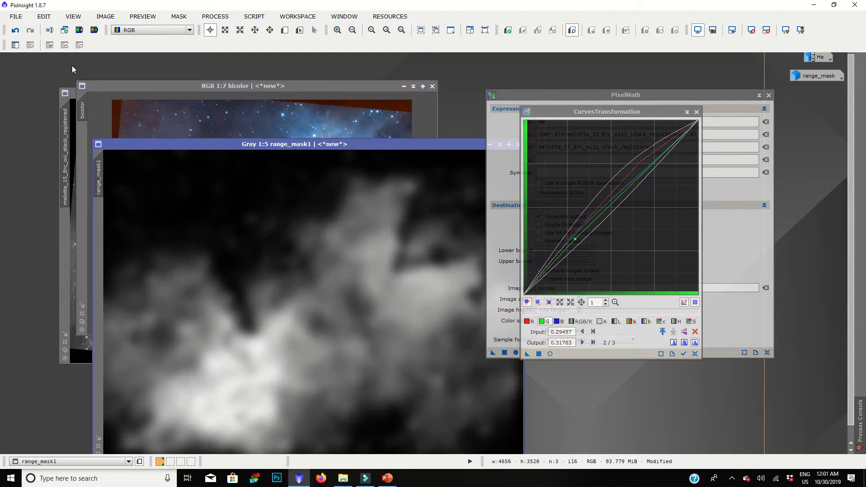
{"action": "left_click_drag", "start_coordinate": [248, 145], "coordinate": [311, 133]}
{"action": "left_click_drag", "start_coordinate": [163, 168], "coordinate": [84, 155]}
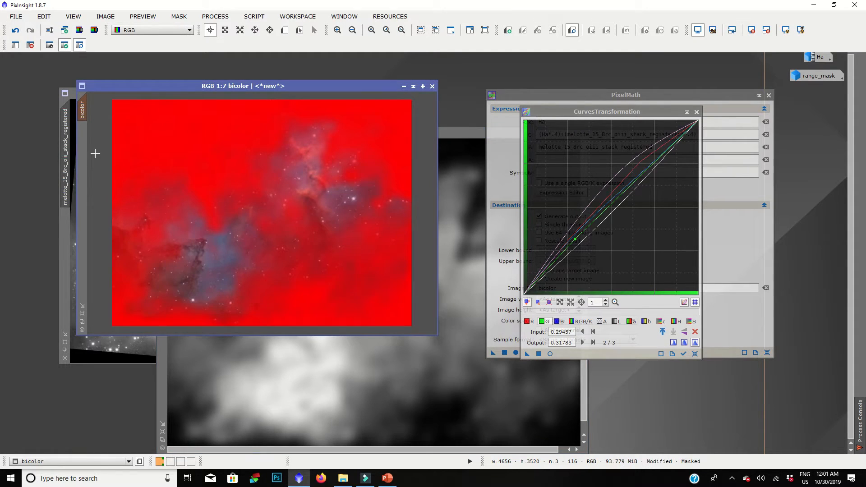
{"action": "left_click", "coordinate": [173, 18]}
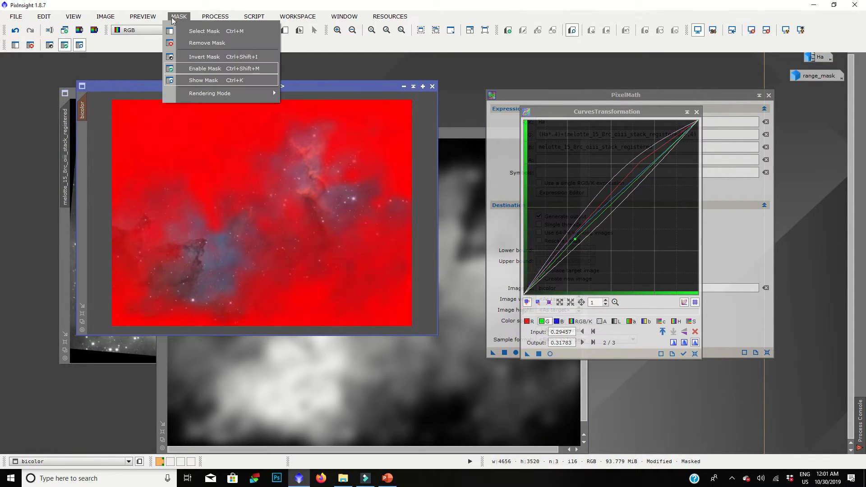
{"action": "left_click", "coordinate": [202, 80]}
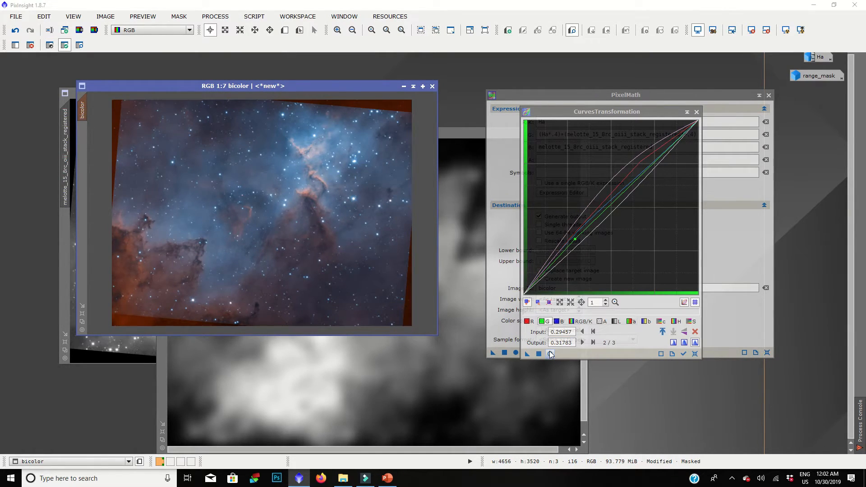
Preview the masked image with reset curves, try a green curve point at input 0.483, output 0.700, and delete it.
{"action": "left_click", "coordinate": [551, 354]}
{"action": "left_click", "coordinate": [695, 355]}
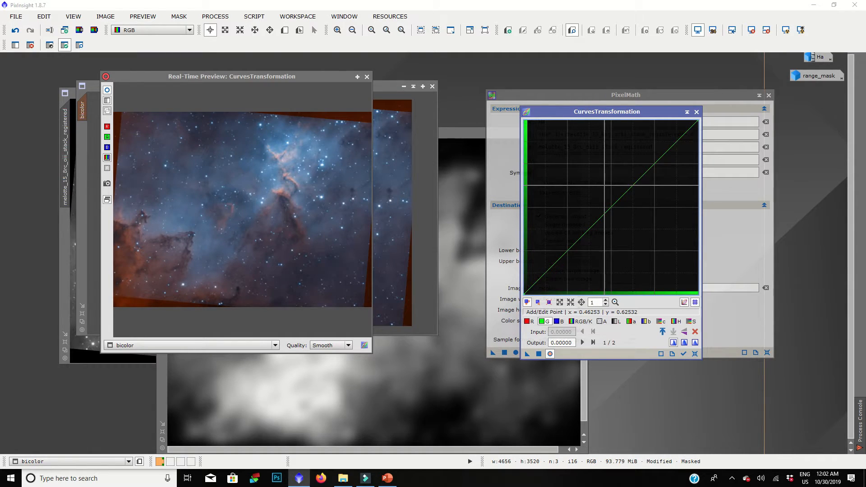
{"action": "mouse_move", "coordinate": [613, 175]}
{"action": "left_mouse_down"}
{"action": "mouse_move", "coordinate": [614, 147]}
{"action": "mouse_move", "coordinate": [614, 200]}
{"action": "mouse_move", "coordinate": [608, 172]}
{"action": "left_mouse_up"}
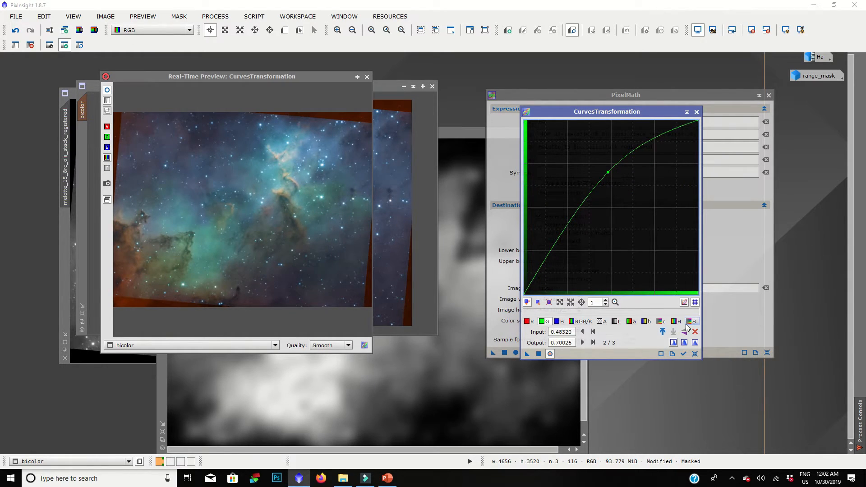
{"action": "left_click", "coordinate": [696, 331]}
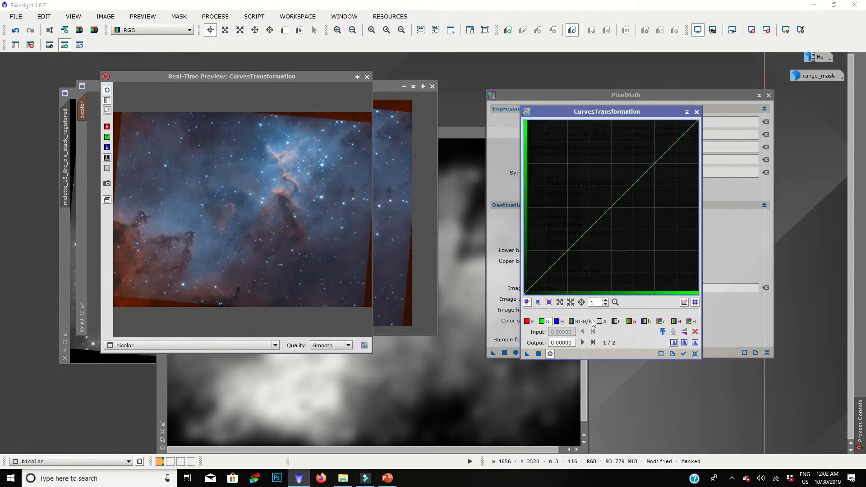
Try a blue curve adjustment and a lightness curve point at input 0.499, output 0.455, and reset them.
{"action": "left_click", "coordinate": [562, 324]}
{"action": "left_click", "coordinate": [580, 244]}
{"action": "left_click_drag", "start_coordinate": [581, 245], "coordinate": [555, 244]}
{"action": "left_click", "coordinate": [529, 322]}
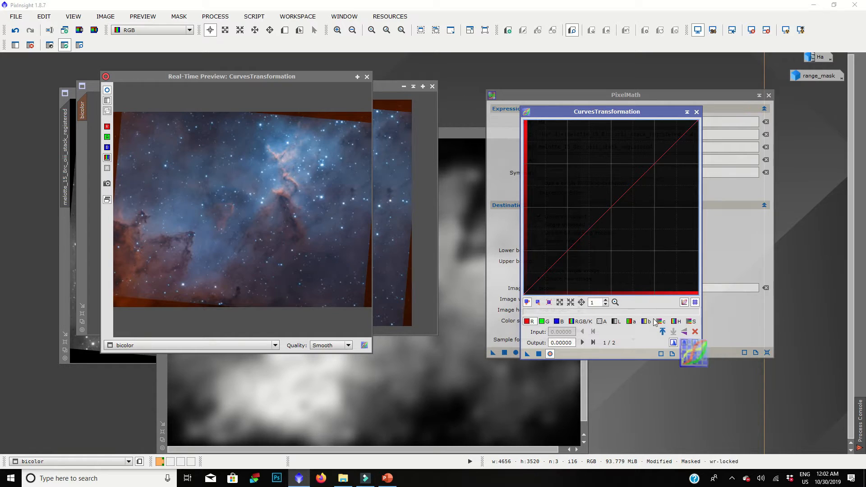
{"action": "left_click", "coordinate": [616, 321]}
{"action": "left_click_drag", "start_coordinate": [611, 241], "coordinate": [613, 214]}
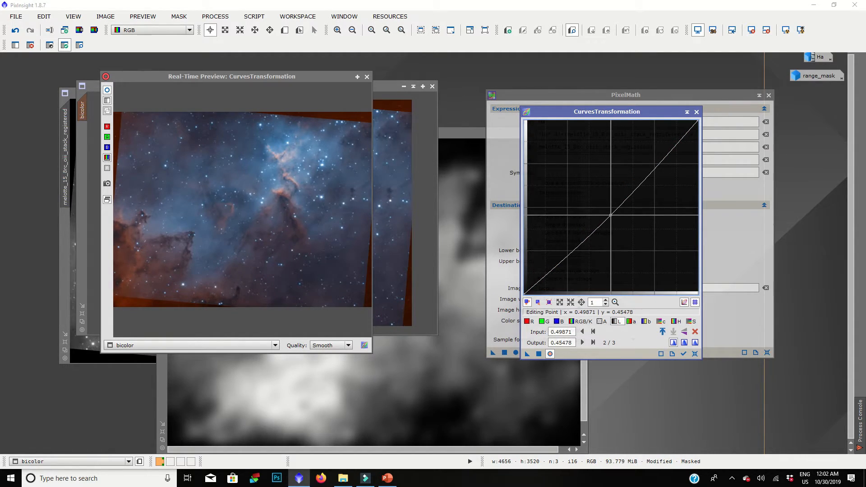
{"action": "left_click", "coordinate": [695, 331]}
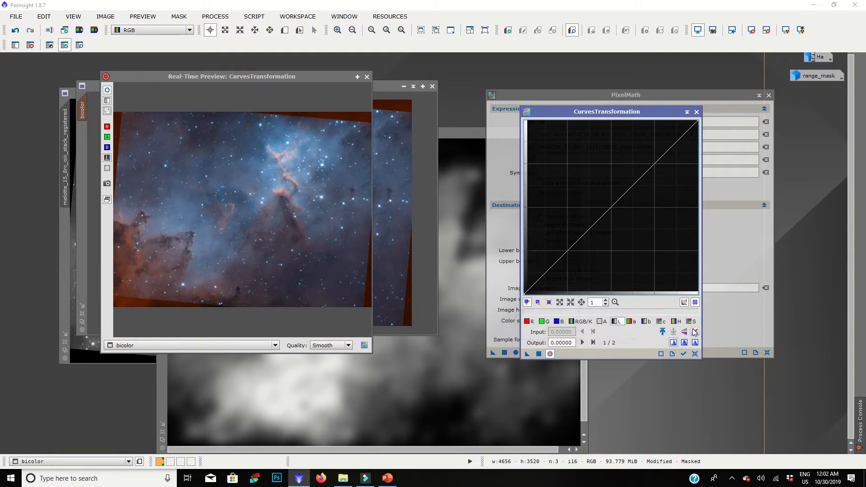
Close CurvesTransformation and its real-time preview, and remove the mask from the bicolor image.
{"action": "left_click", "coordinate": [697, 112]}
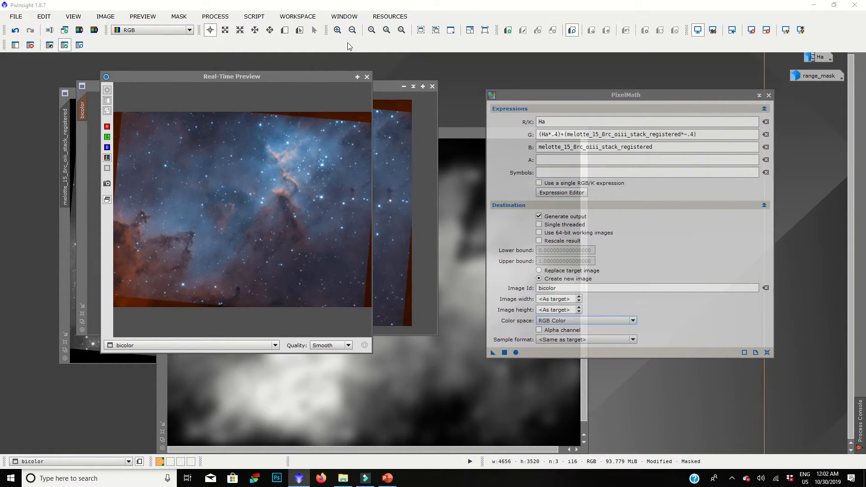
{"action": "left_click", "coordinate": [367, 76]}
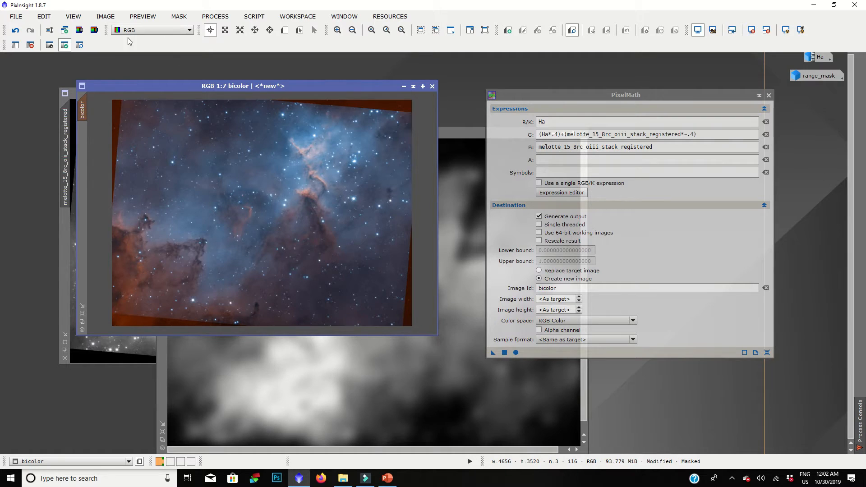
{"action": "left_click", "coordinate": [178, 18]}
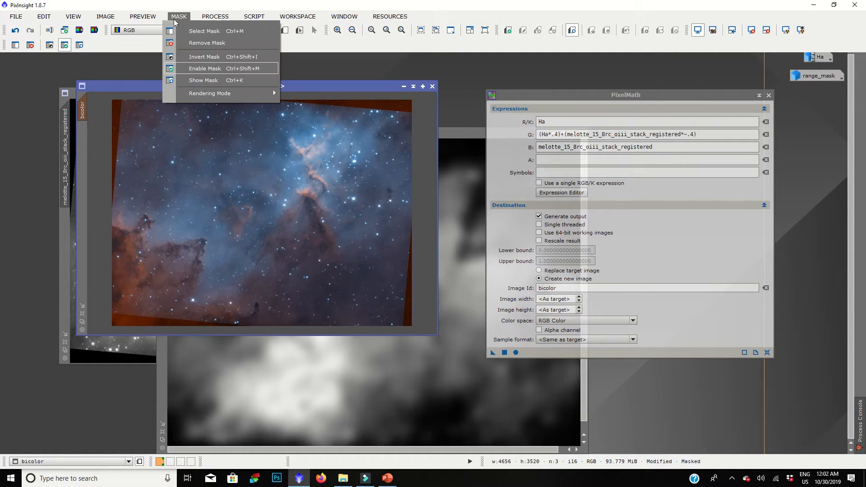
{"action": "left_click", "coordinate": [202, 44]}
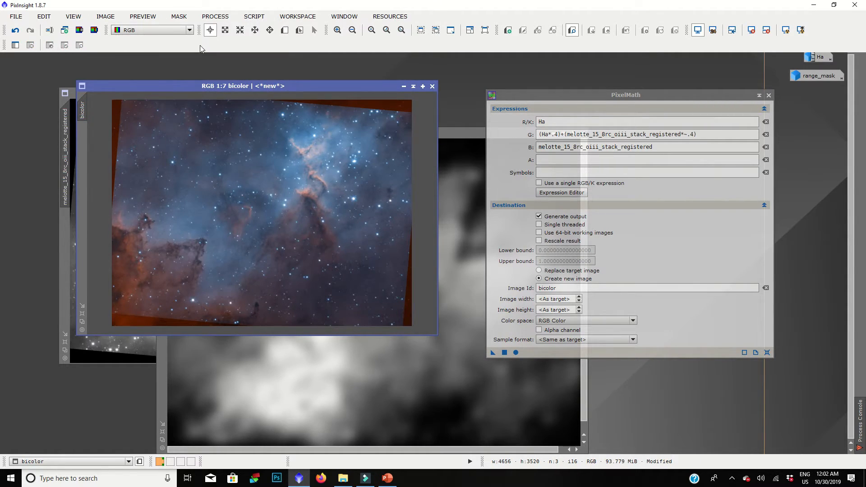
Crop the bicolor image with DynamicCrop to about 4375 by 3143 pixels, trimming the slanted borders, and save the crop as a process icon.
{"action": "left_click", "coordinate": [215, 16]}
{"action": "mouse_move", "coordinate": [271, 30]}
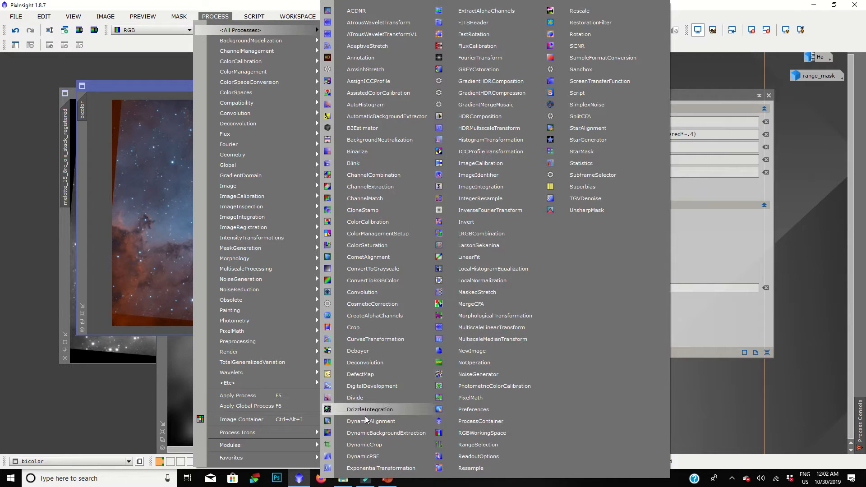
{"action": "left_click", "coordinate": [365, 445]}
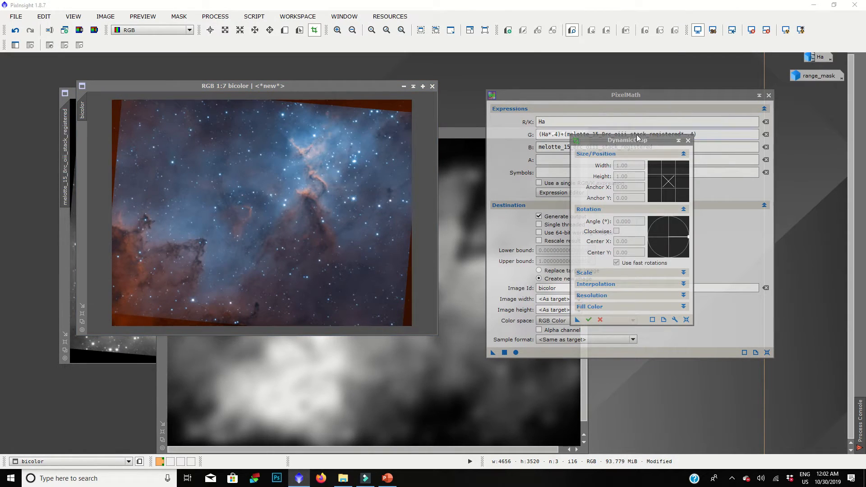
{"action": "left_click_drag", "start_coordinate": [631, 141], "coordinate": [557, 108]}
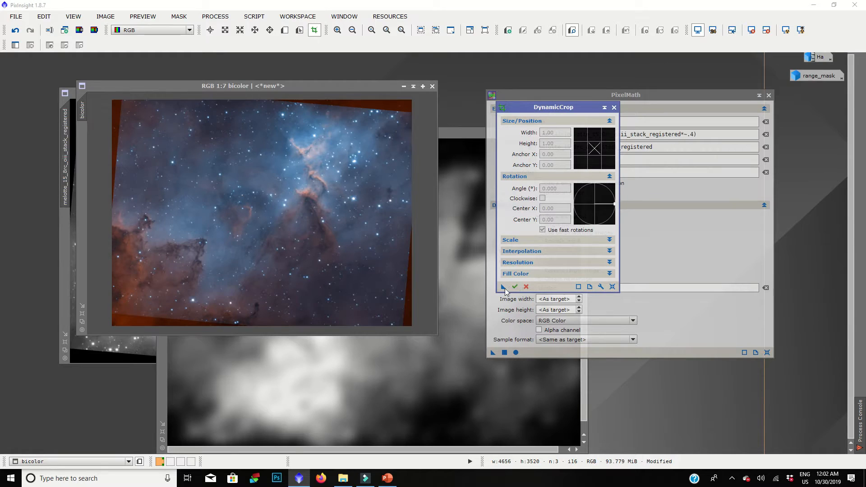
{"action": "left_click_drag", "start_coordinate": [123, 110], "coordinate": [402, 316]}
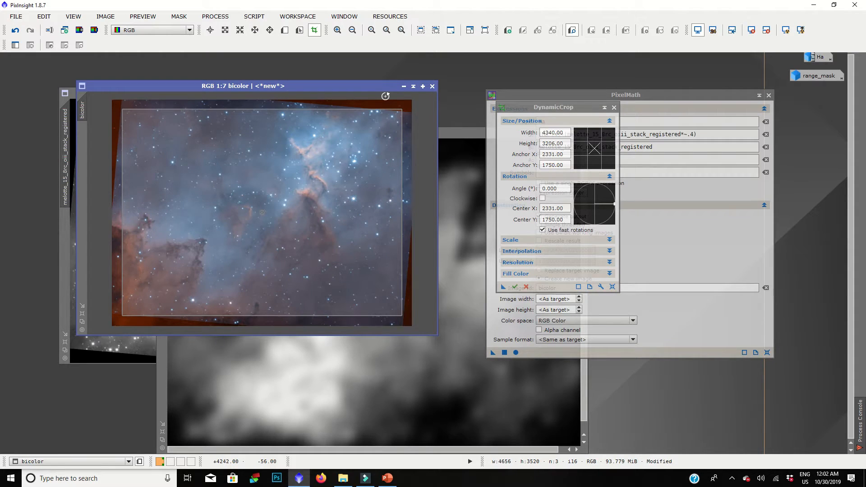
{"action": "mouse_move", "coordinate": [399, 110]}
{"action": "left_mouse_down"}
{"action": "mouse_move", "coordinate": [412, 114]}
{"action": "mouse_move", "coordinate": [403, 125]}
{"action": "left_mouse_up"}
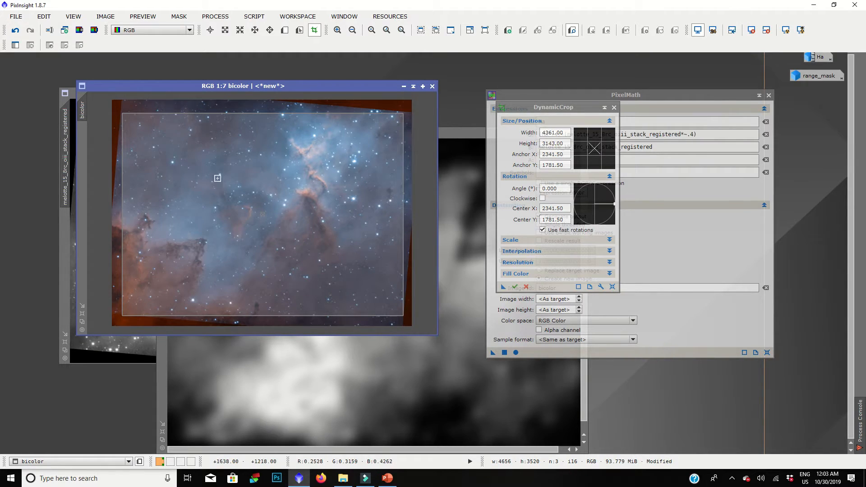
{"action": "left_click_drag", "start_coordinate": [123, 188], "coordinate": [121, 190]}
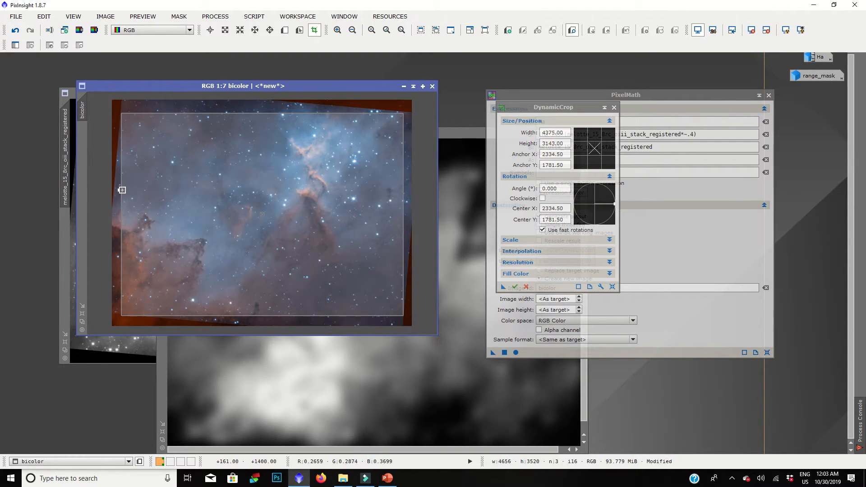
{"action": "left_click_drag", "start_coordinate": [502, 287], "coordinate": [631, 396]}
{"action": "left_click", "coordinate": [514, 287]}
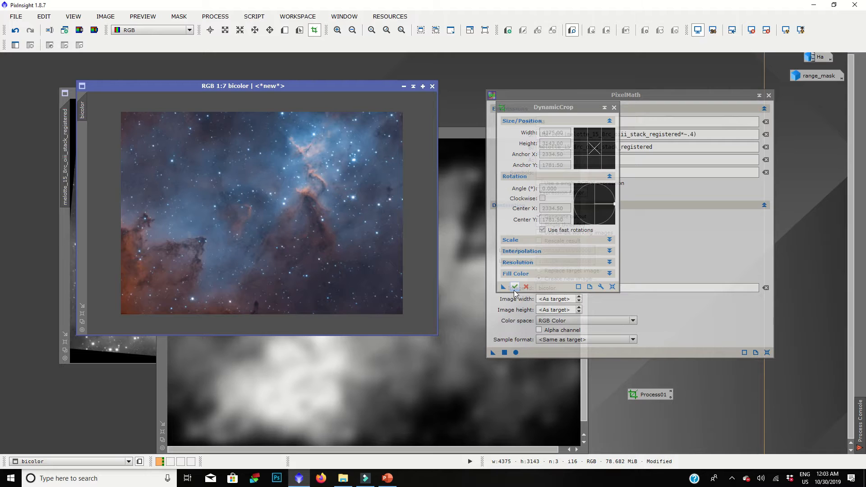
Apply the saved crop to the Ha image, accepting the deletion of its previews, and minimize that image again.
{"action": "double_click", "coordinate": [825, 56]}
{"action": "left_click_drag", "start_coordinate": [657, 395], "coordinate": [357, 242]}
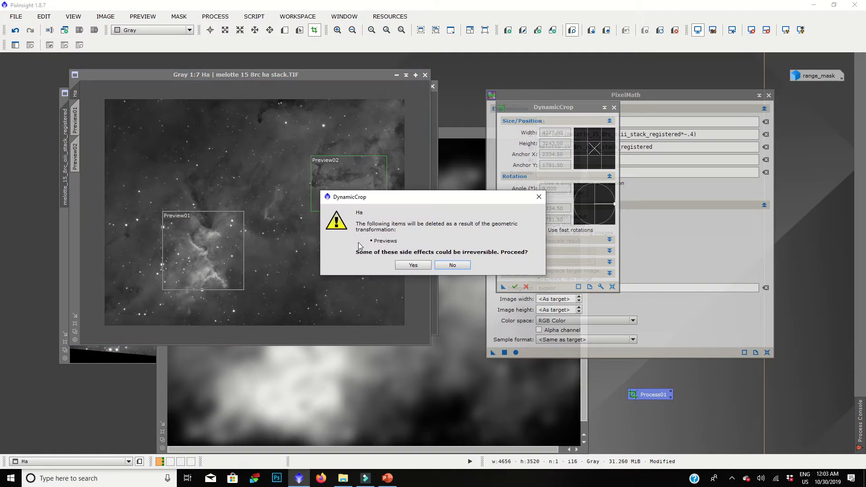
{"action": "left_click", "coordinate": [413, 266]}
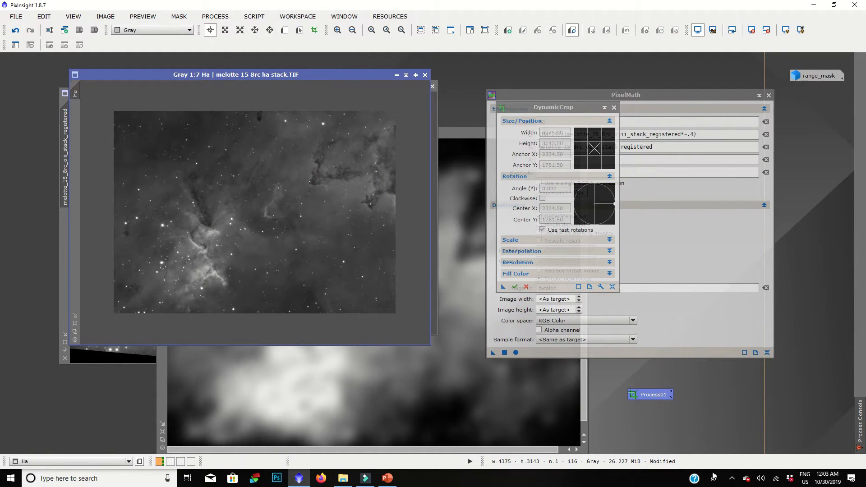
{"action": "left_click", "coordinate": [396, 75]}
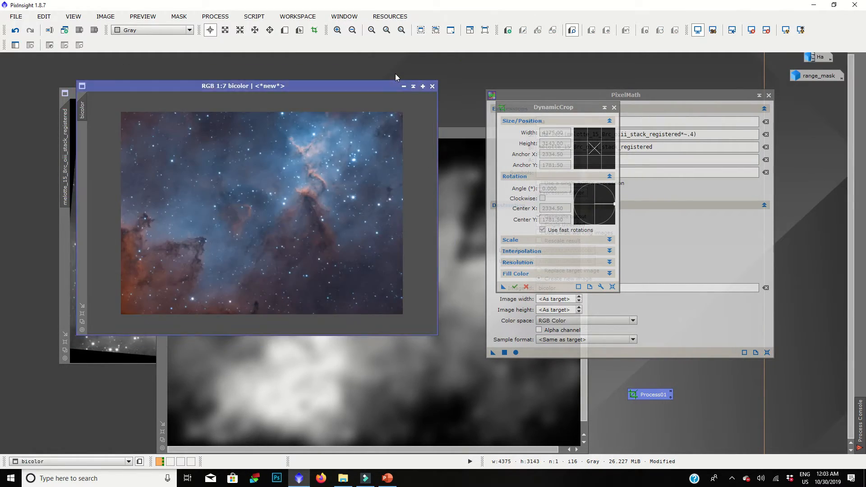
Close PixelMath and DynamicCrop, and park the saved crop icon below the minimized range_mask image.
{"action": "left_click_drag", "start_coordinate": [650, 95], "coordinate": [727, 177]}
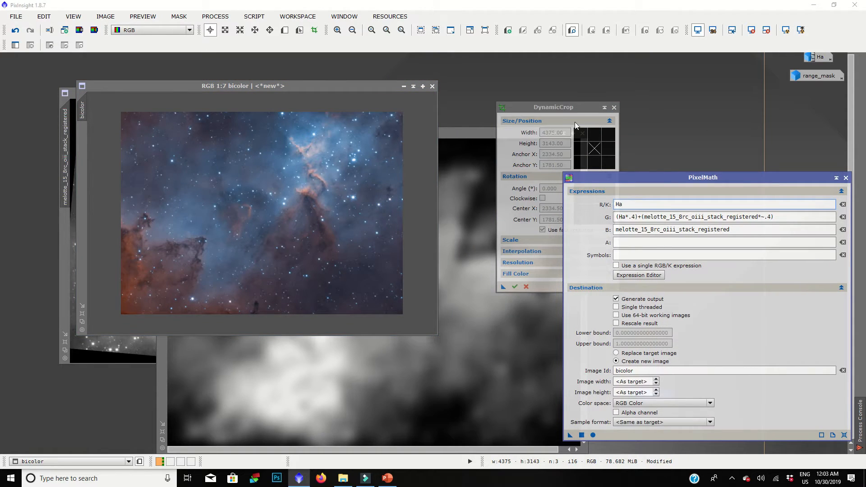
{"action": "left_click", "coordinate": [846, 177]}
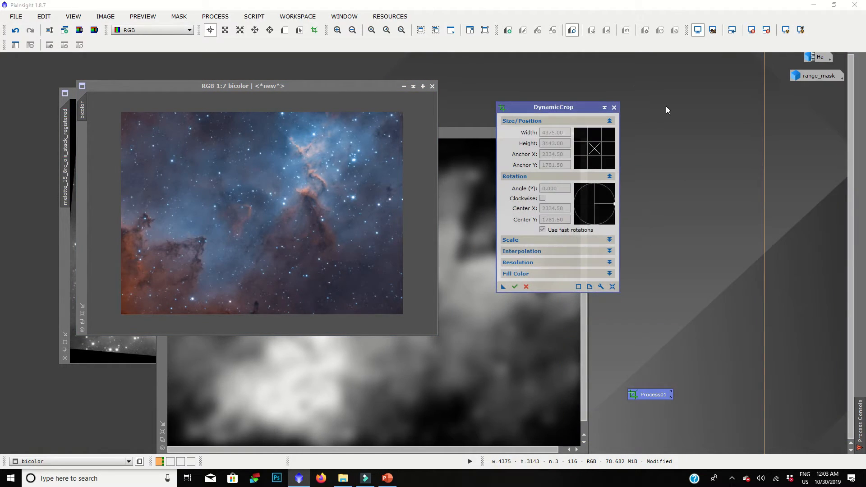
{"action": "left_click", "coordinate": [614, 107]}
{"action": "left_click_drag", "start_coordinate": [650, 399], "coordinate": [801, 118]}
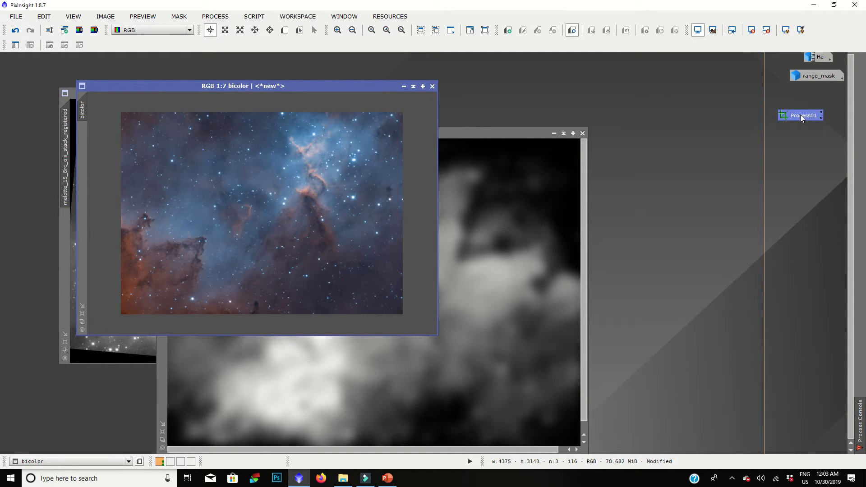
{"action": "right_click", "coordinate": [801, 117]}
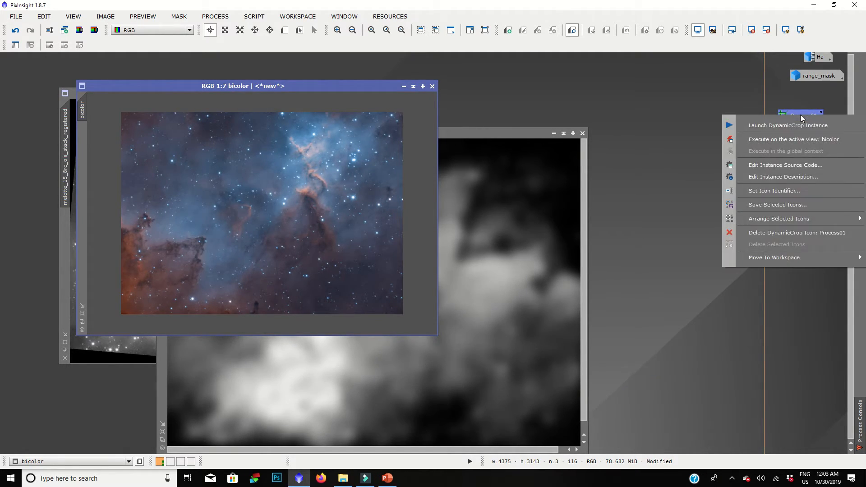
{"action": "left_click", "coordinate": [698, 239]}
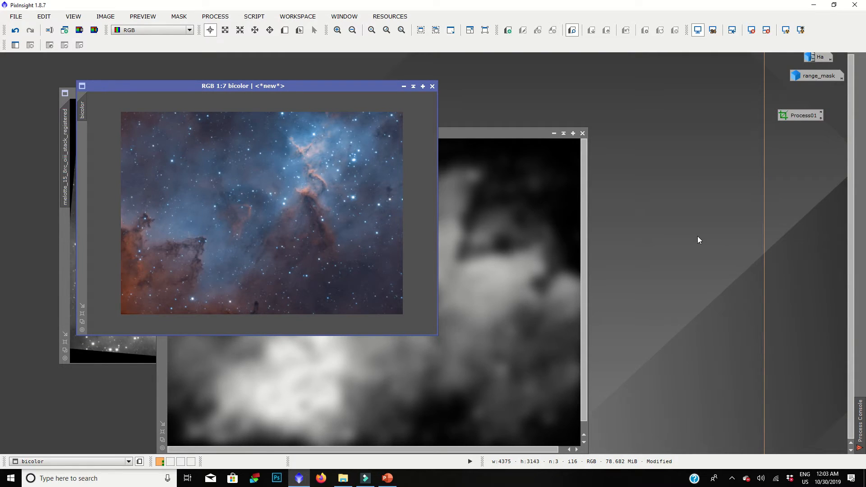
Apply Convolution to the bicolor image with StdDev 2.00, Shape 2.00 and Aspect ratio 1.00 to blur its colour noise.
{"action": "scroll", "coordinate": [321, 209], "scroll_direction": "up", "scroll_amount": 3}
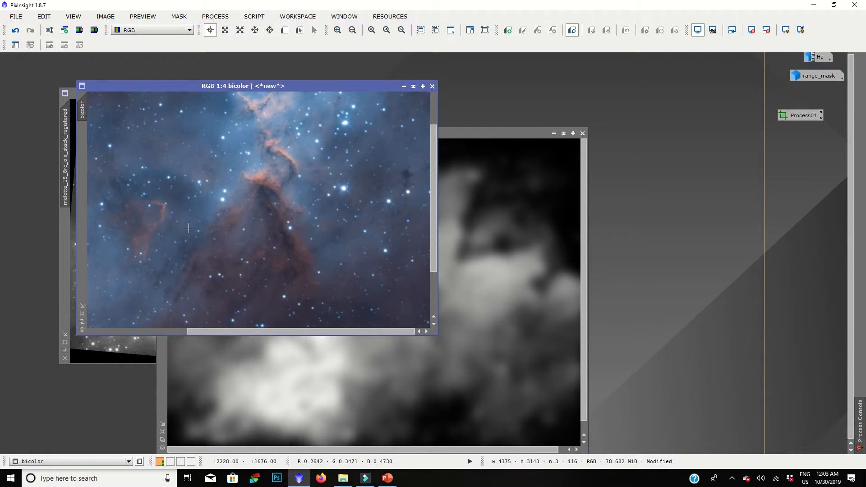
{"action": "scroll", "coordinate": [246, 227], "scroll_direction": "down", "scroll_amount": 3}
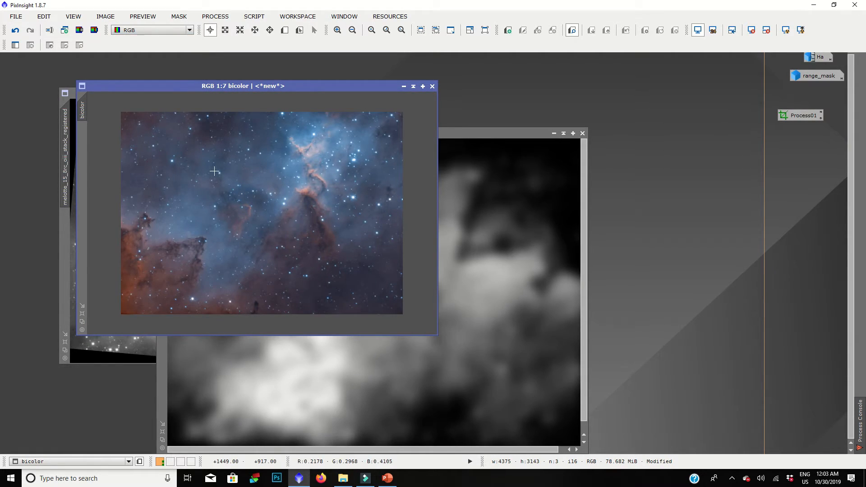
{"action": "scroll", "coordinate": [214, 171], "scroll_direction": "up", "scroll_amount": 6}
{"action": "scroll", "coordinate": [214, 171], "scroll_direction": "down", "scroll_amount": 5}
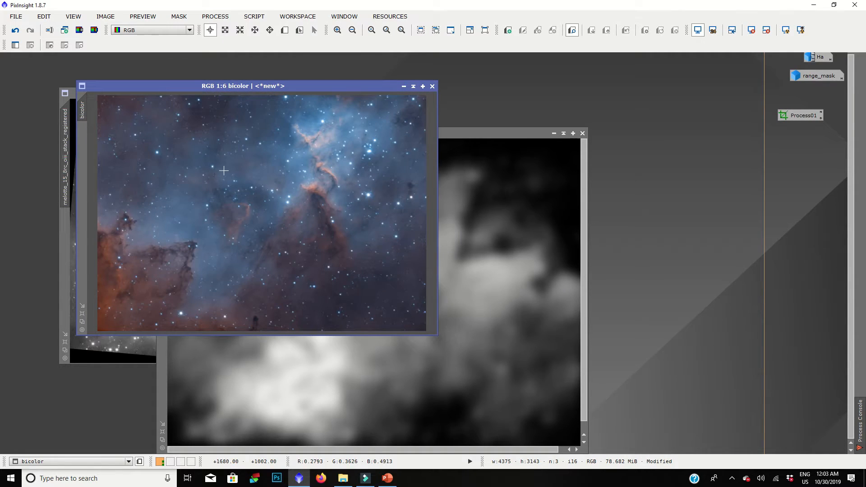
{"action": "left_click", "coordinate": [215, 17]}
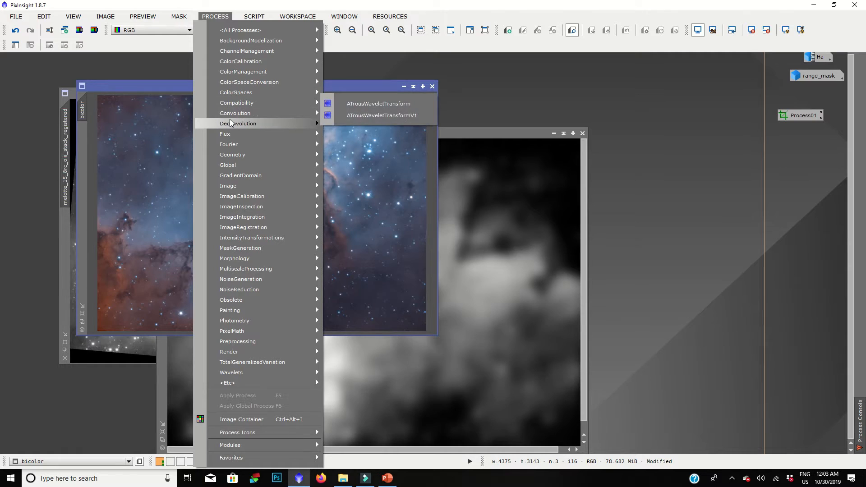
{"action": "mouse_move", "coordinate": [239, 112]}
{"action": "left_click", "coordinate": [360, 122]}
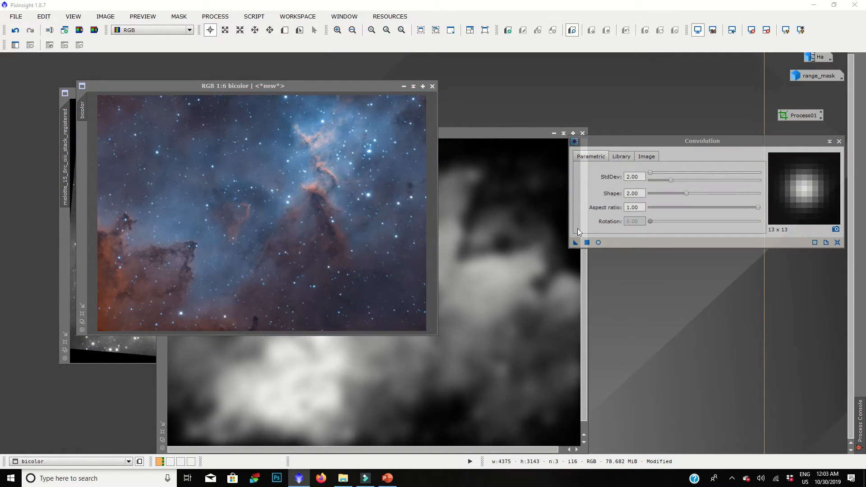
{"action": "left_click", "coordinate": [573, 244]}
{"action": "left_click_drag", "start_coordinate": [574, 244], "coordinate": [285, 167]}
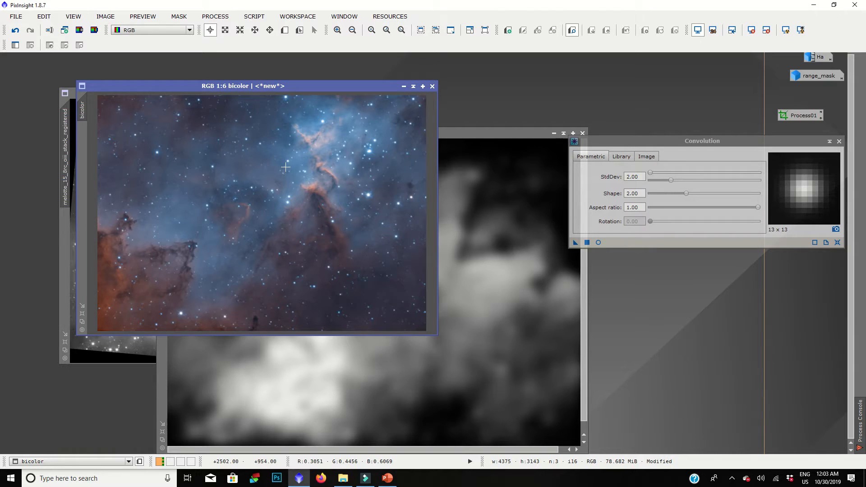
{"action": "scroll", "coordinate": [368, 144], "scroll_direction": "up", "scroll_amount": 5}
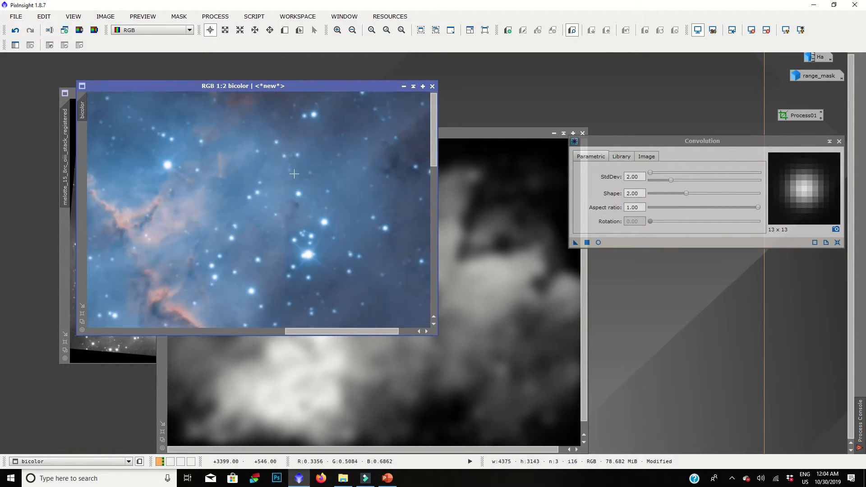
{"action": "scroll", "coordinate": [294, 174], "scroll_direction": "down", "scroll_amount": 2}
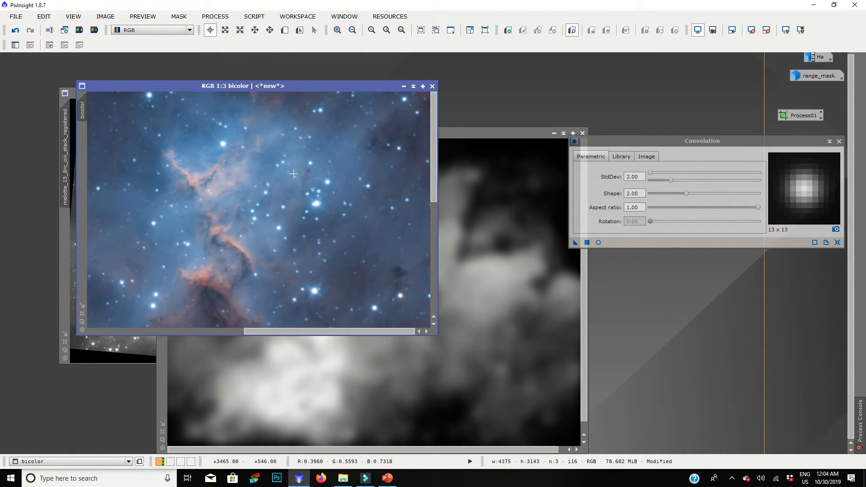
Compare the bicolor image before and after the convolution by undoing and redoing it, and close Convolution.
{"action": "key", "text": "ctrl+z"}
{"action": "key", "text": "ctrl+z"}
{"action": "key", "text": "ctrl+y"}
{"action": "scroll", "coordinate": [294, 174], "scroll_direction": "down", "scroll_amount": 1}
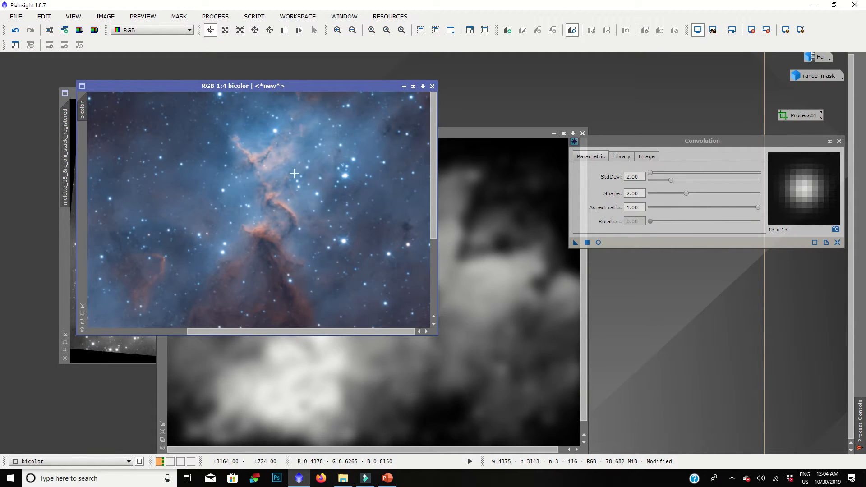
{"action": "scroll", "coordinate": [187, 205], "scroll_direction": "down", "scroll_amount": 2}
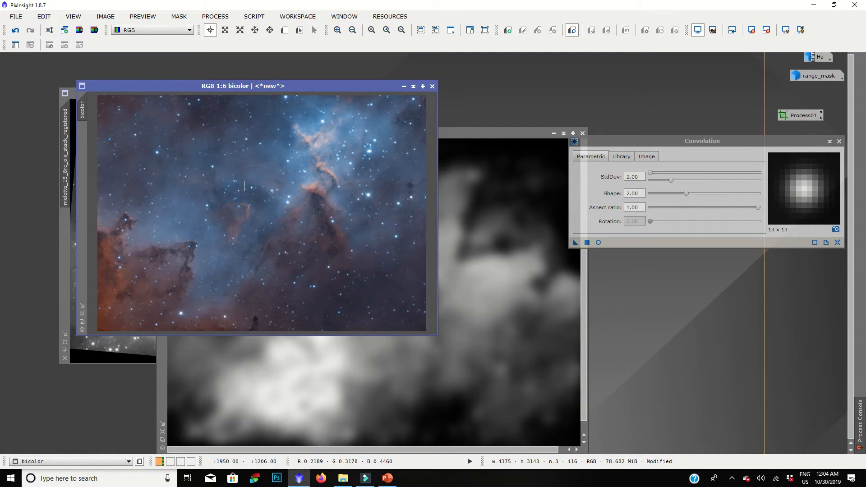
{"action": "left_click", "coordinate": [839, 141]}
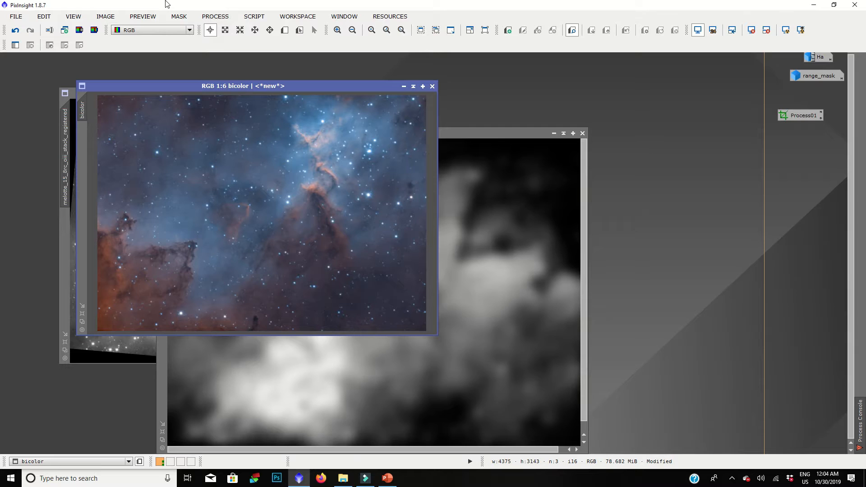
{"action": "left_click", "coordinate": [212, 17]}
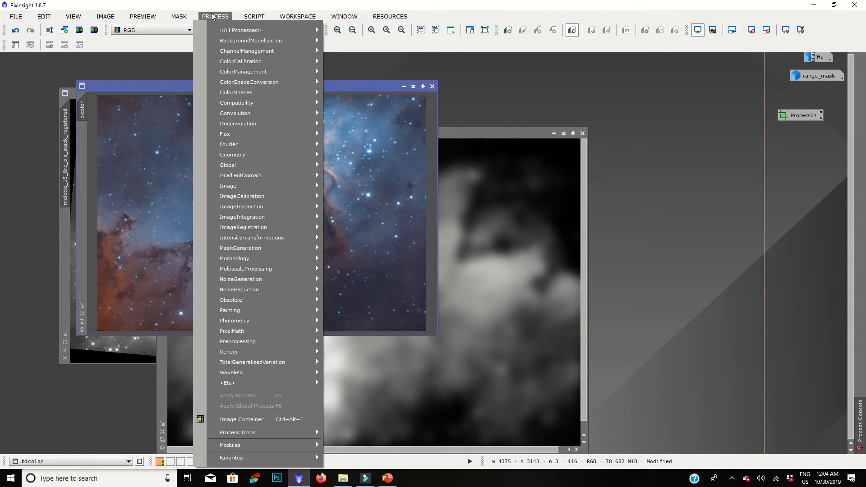
{"action": "left_click", "coordinate": [372, 161]}
{"action": "left_click", "coordinate": [215, 17]}
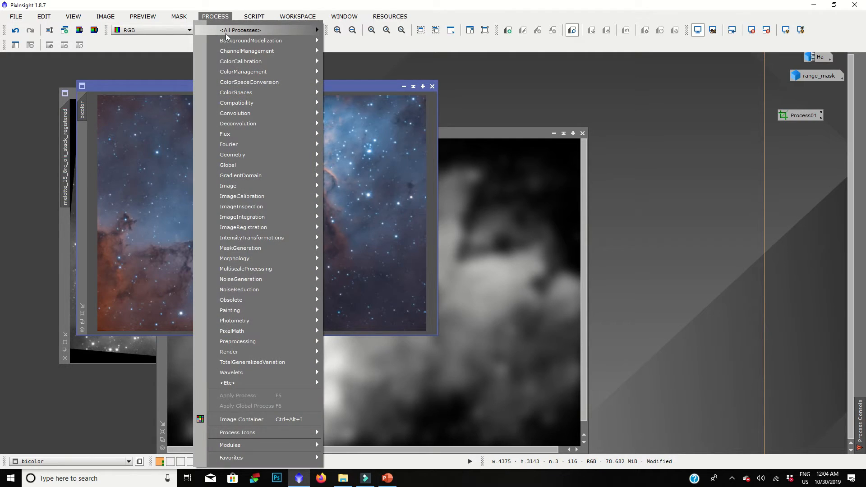
{"action": "mouse_move", "coordinate": [227, 32]}
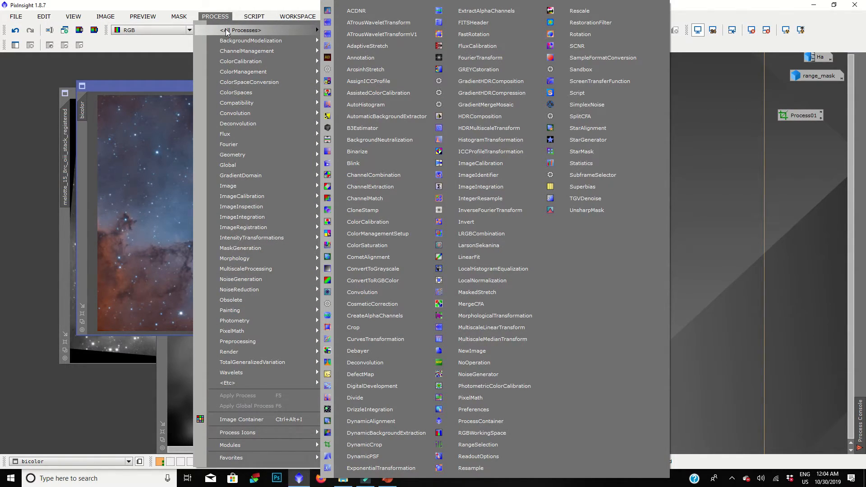
{"action": "left_click", "coordinate": [151, 77]}
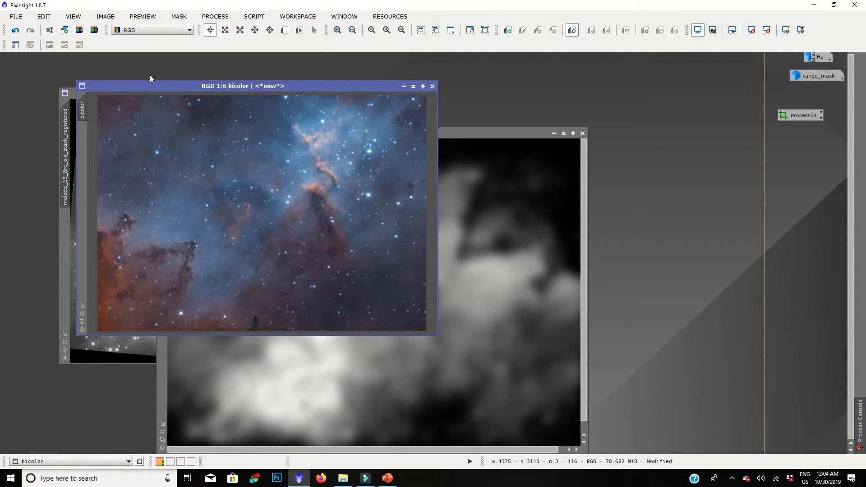
Open LRGBCombination, disable the R, G and B channels, and select Ha as the lightness source.
{"action": "left_click", "coordinate": [215, 16]}
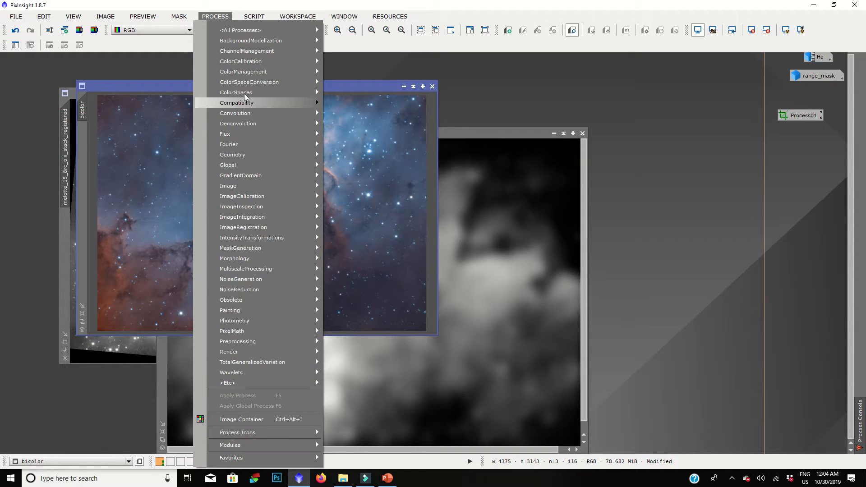
{"action": "mouse_move", "coordinate": [253, 30]}
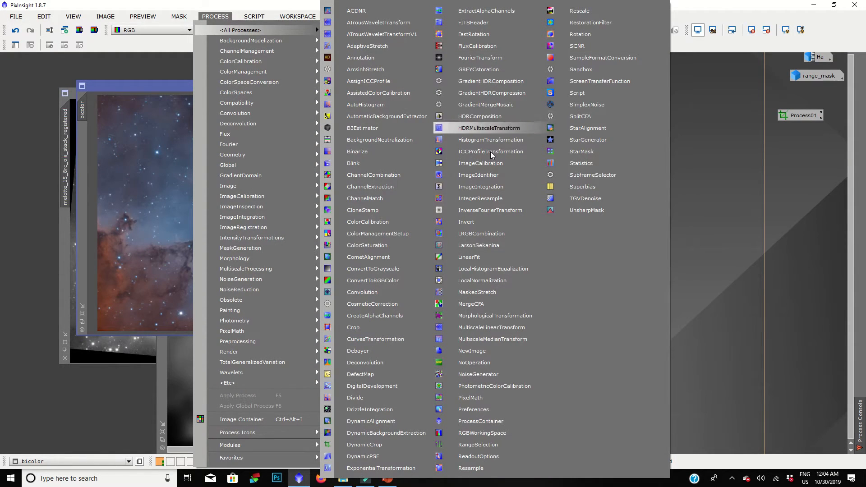
{"action": "left_click", "coordinate": [487, 233]}
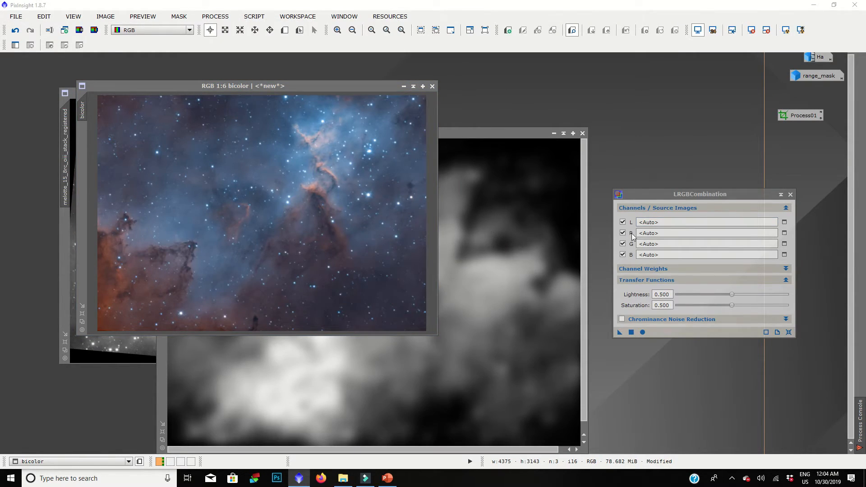
{"action": "left_click", "coordinate": [623, 233]}
{"action": "left_click", "coordinate": [623, 243]}
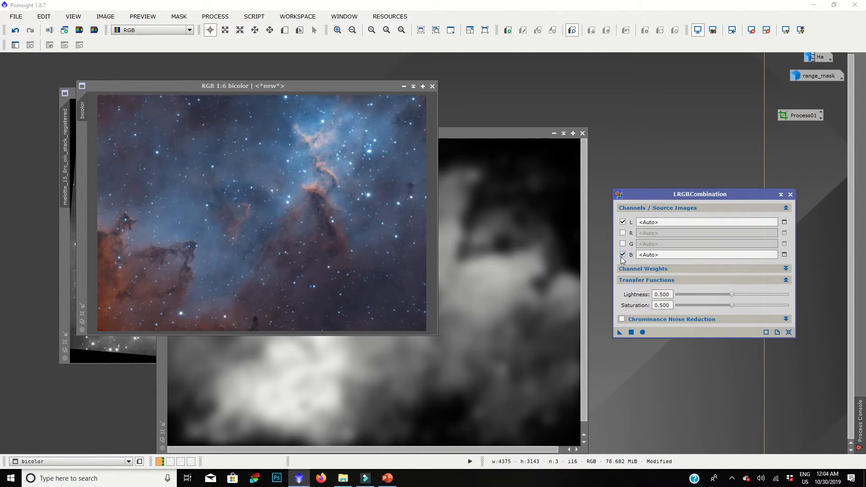
{"action": "left_click", "coordinate": [622, 254]}
{"action": "left_click", "coordinate": [785, 222]}
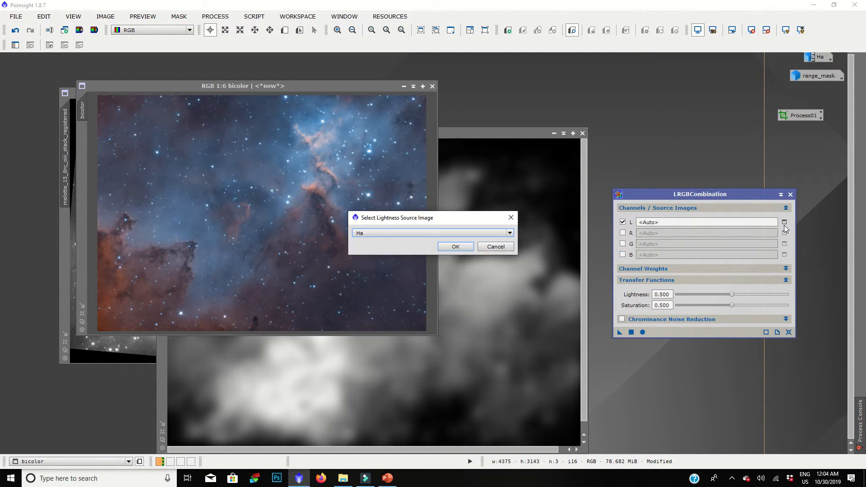
{"action": "left_click", "coordinate": [446, 248]}
Try to apply the Ha lightness to the bicolor image with LRGBCombination, and undo the combination.
{"action": "left_click_drag", "start_coordinate": [618, 331], "coordinate": [273, 220]}
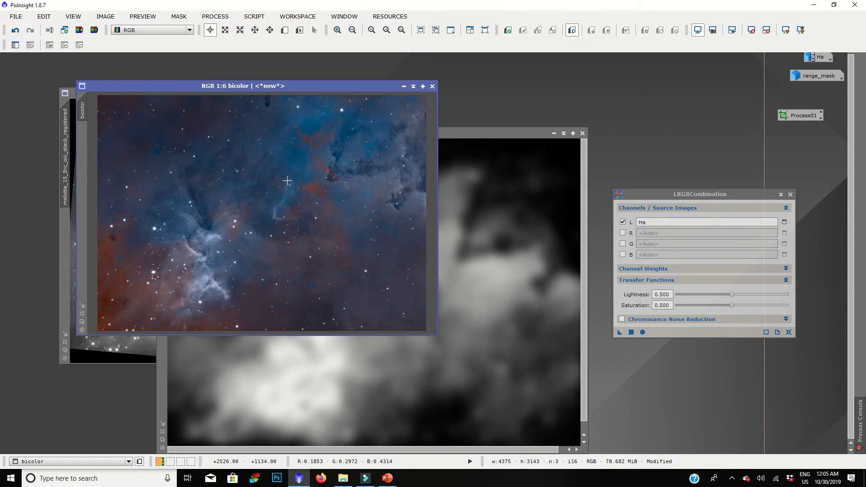
{"action": "key", "text": "ctrl+z"}
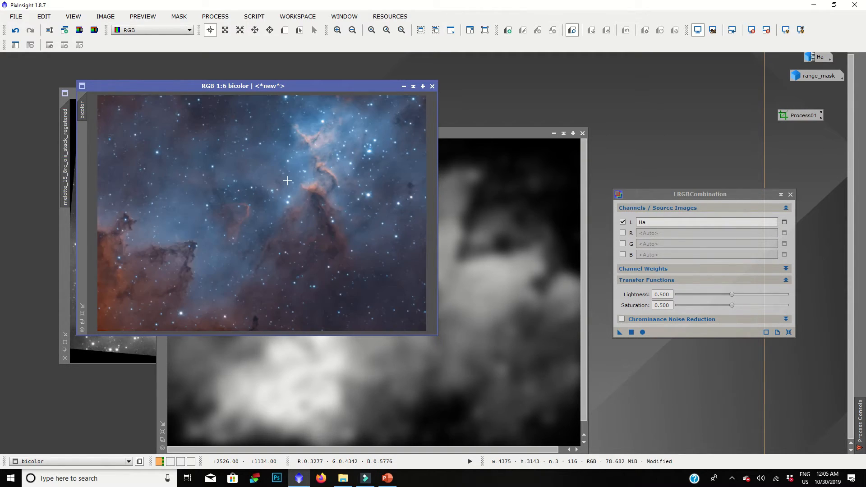
Restore the minimized Ha image, rotate it 180°, and try the lightness combination on the bicolor image again.
{"action": "double_click", "coordinate": [814, 58]}
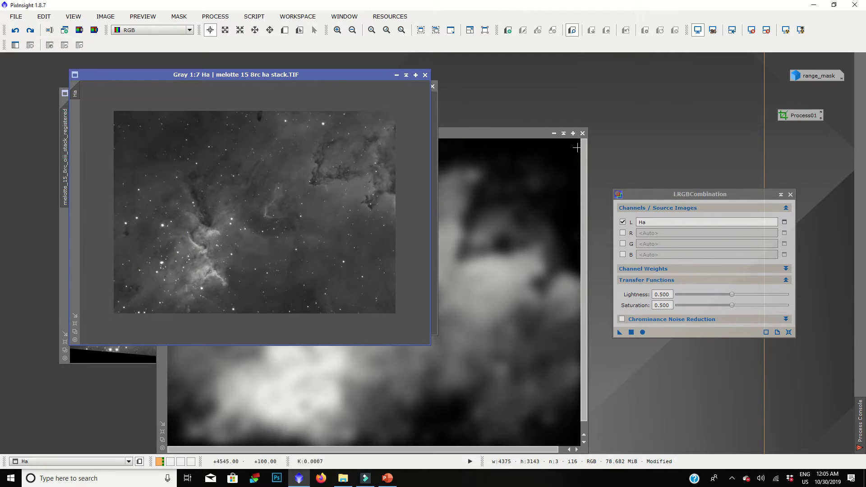
{"action": "left_click", "coordinate": [105, 16]}
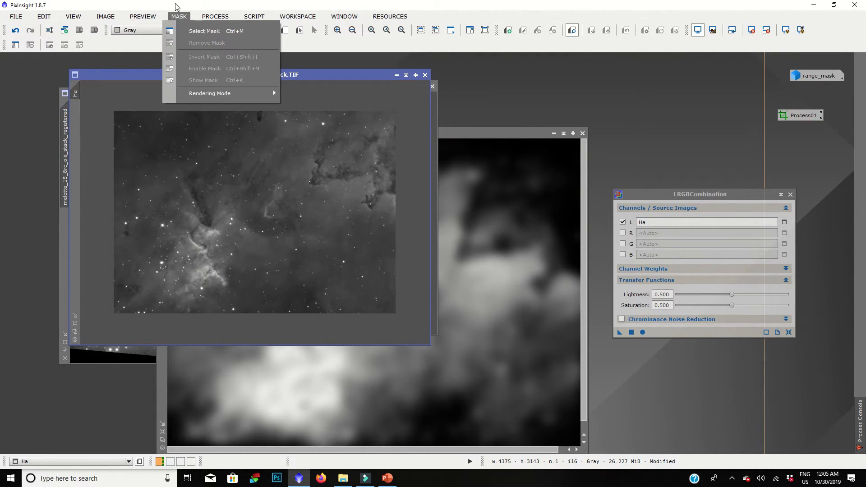
{"action": "mouse_move", "coordinate": [158, 18]}
{"action": "mouse_move", "coordinate": [105, 16]}
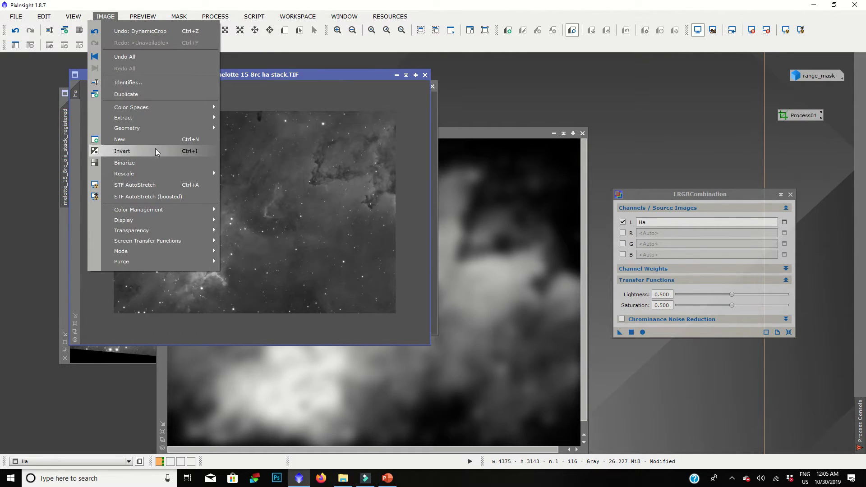
{"action": "mouse_move", "coordinate": [165, 128]}
{"action": "left_click", "coordinate": [244, 128]}
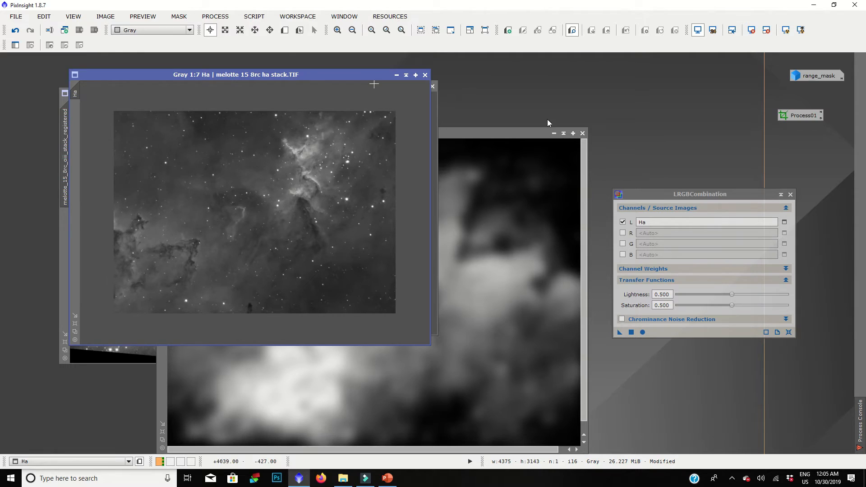
{"action": "left_click", "coordinate": [438, 106]}
{"action": "left_click", "coordinate": [619, 332]}
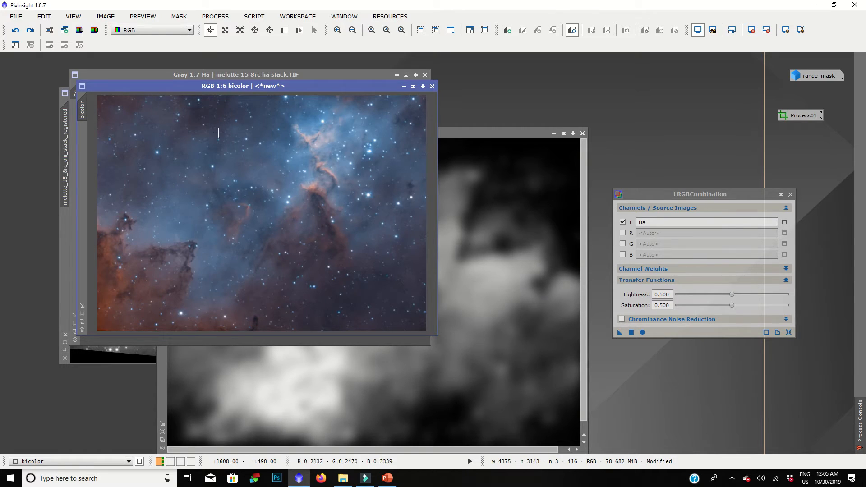
Undo the rotation and crop of the Ha image, rotate it 180° accepting the preview deletion, and reapply the saved crop Process01.
{"action": "left_click", "coordinate": [244, 73]}
{"action": "key", "text": "ctrl+z"}
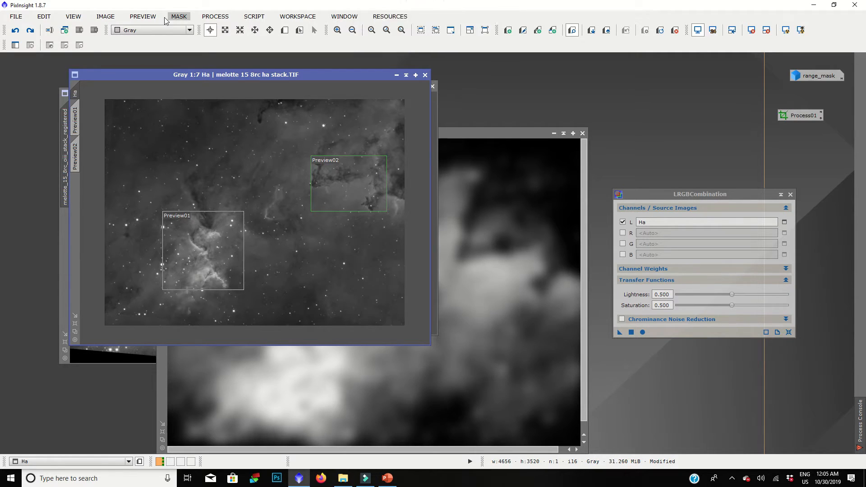
{"action": "left_click", "coordinate": [108, 17]}
{"action": "mouse_move", "coordinate": [155, 129]}
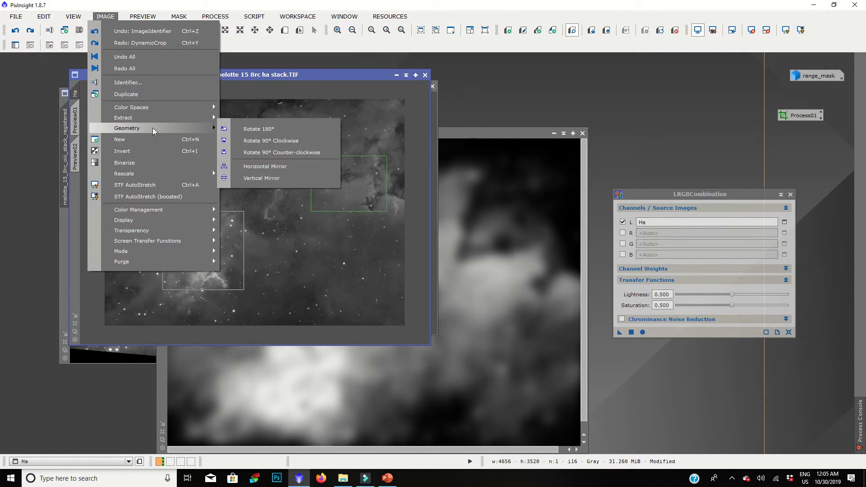
{"action": "left_click", "coordinate": [288, 129]}
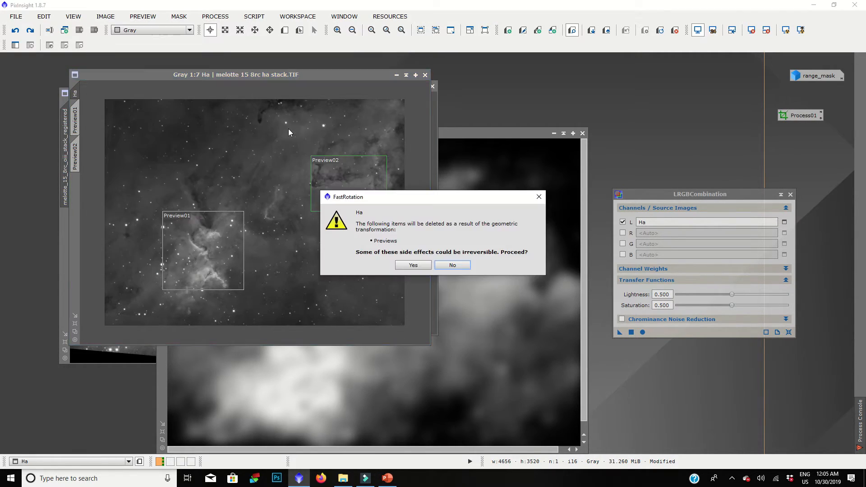
{"action": "left_click", "coordinate": [413, 266]}
{"action": "left_click_drag", "start_coordinate": [792, 118], "coordinate": [163, 244]}
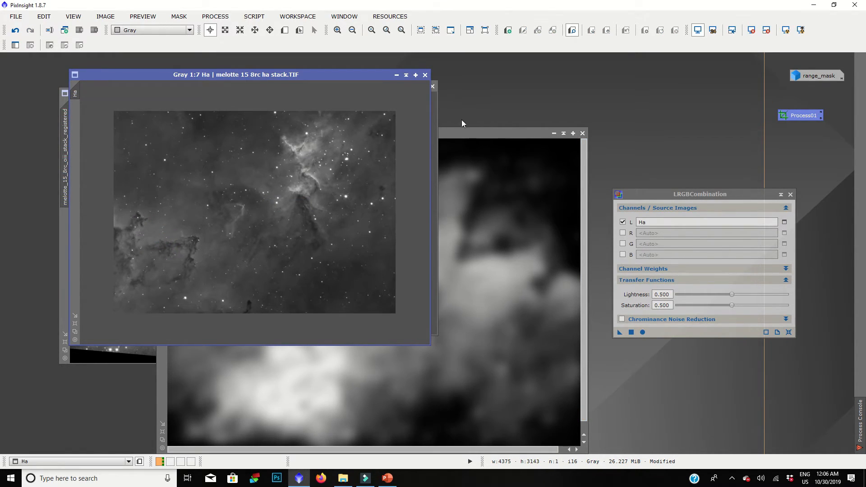
Apply LRGBCombination with Ha as lightness, at 0.500 lightness and 0.500 saturation, to the bicolor image and inspect its details.
{"action": "left_click", "coordinate": [437, 119]}
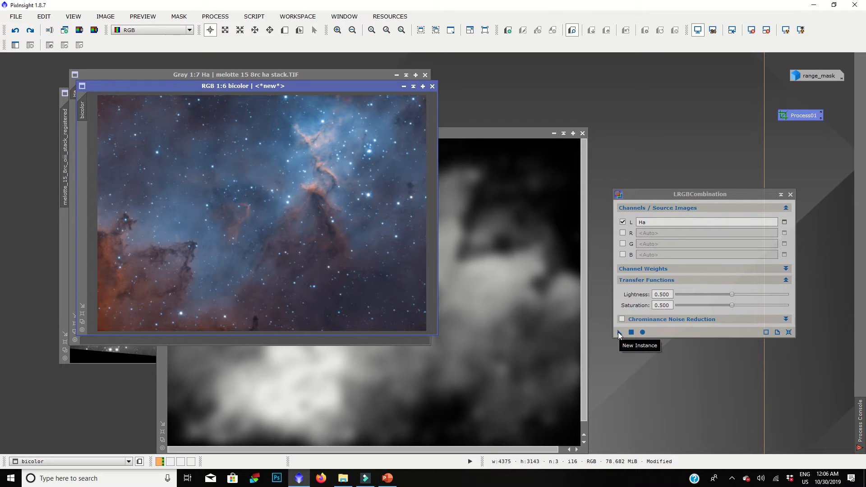
{"action": "left_click_drag", "start_coordinate": [618, 333], "coordinate": [290, 237]}
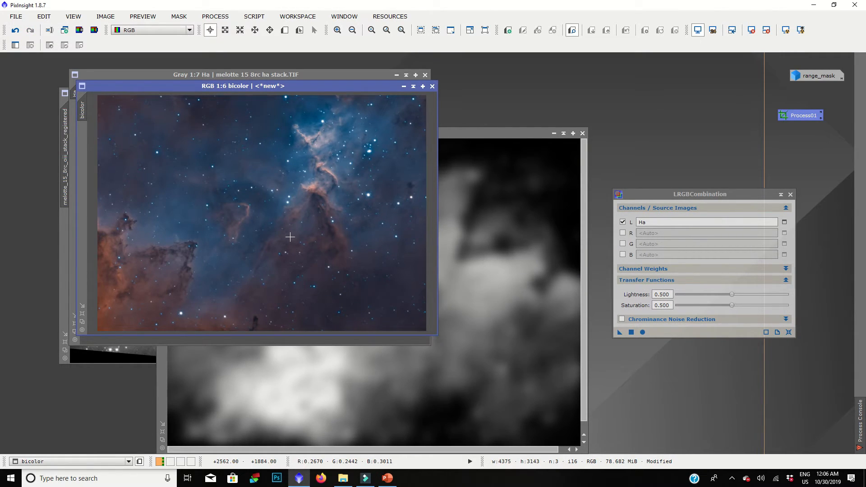
{"action": "scroll", "coordinate": [316, 202], "scroll_direction": "up", "scroll_amount": 4}
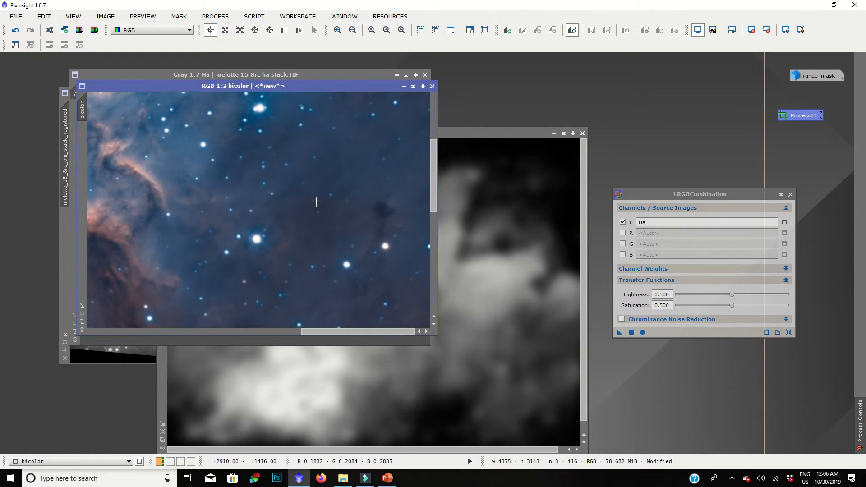
{"action": "scroll", "coordinate": [316, 202], "scroll_direction": "down", "scroll_amount": 2}
{"action": "scroll", "coordinate": [316, 201], "scroll_direction": "down", "scroll_amount": 3}
{"action": "scroll", "coordinate": [317, 202], "scroll_direction": "up", "scroll_amount": 3}
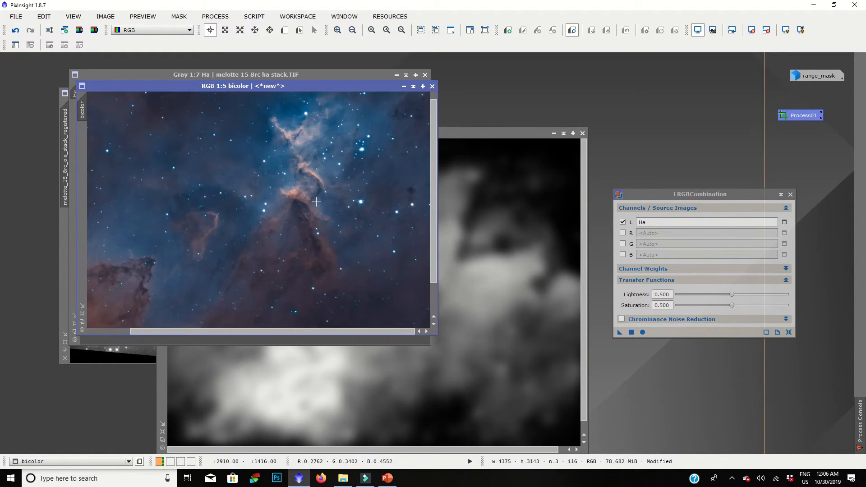
Undo the lightness combination on the bicolor image and close that image, discarding its unsaved data.
{"action": "scroll", "coordinate": [316, 202], "scroll_direction": "down", "scroll_amount": 2}
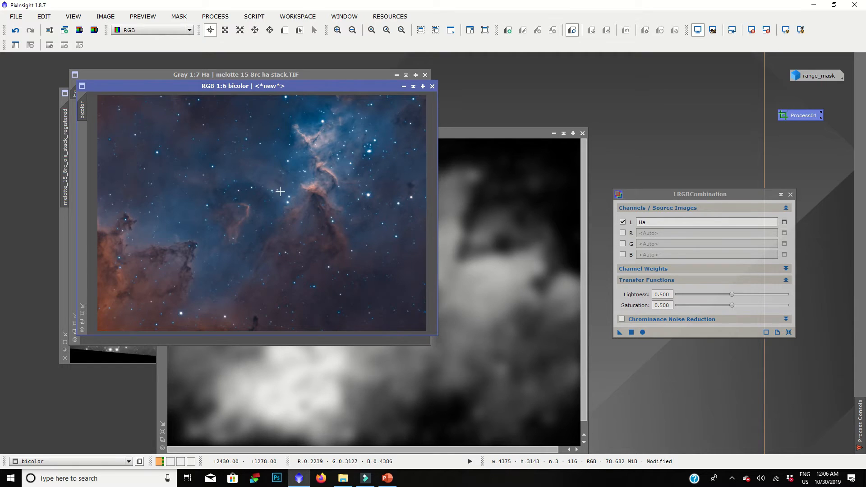
{"action": "key", "text": "ctrl+z"}
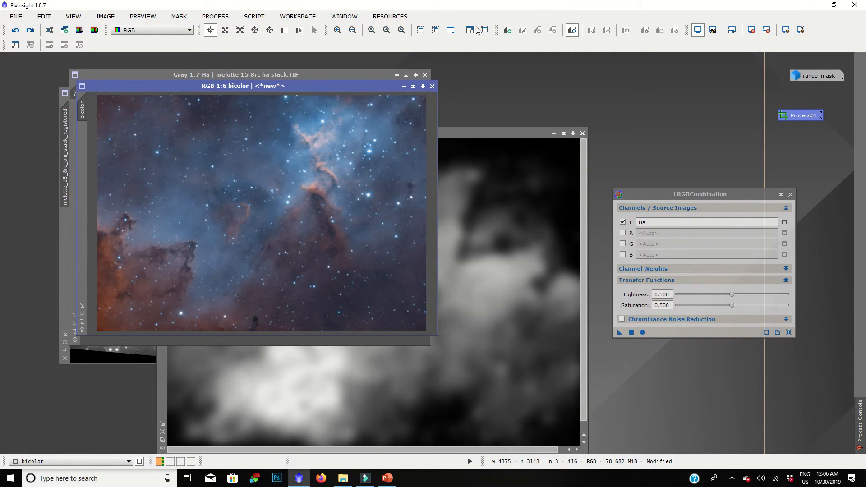
{"action": "left_click", "coordinate": [432, 87]}
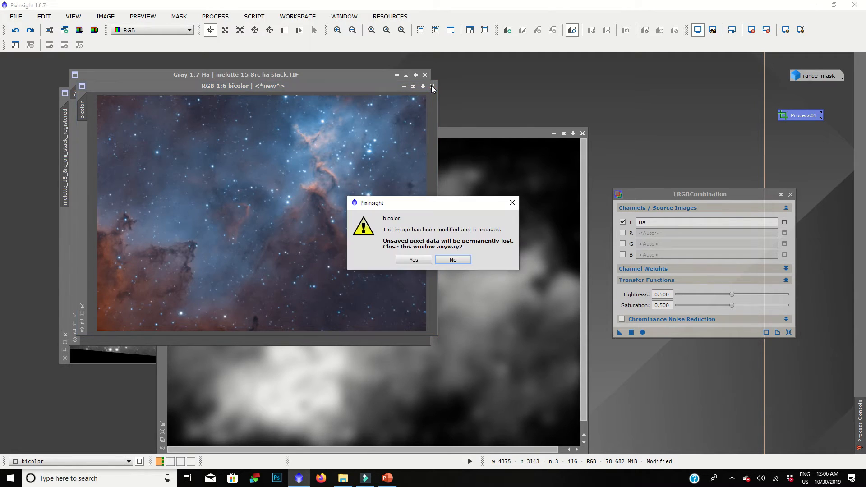
{"action": "left_click", "coordinate": [413, 260]}
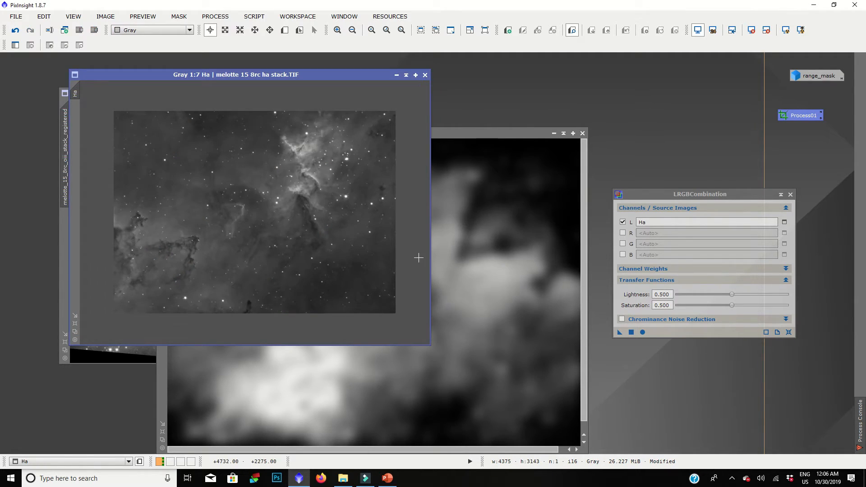
Stretch the Ha image with HistogramTransformation, previewing it in real time, using shadows 0.06329114 and midtones 0.33513513.
{"action": "left_click_drag", "start_coordinate": [264, 77], "coordinate": [343, 84]}
{"action": "left_click", "coordinate": [204, 18]}
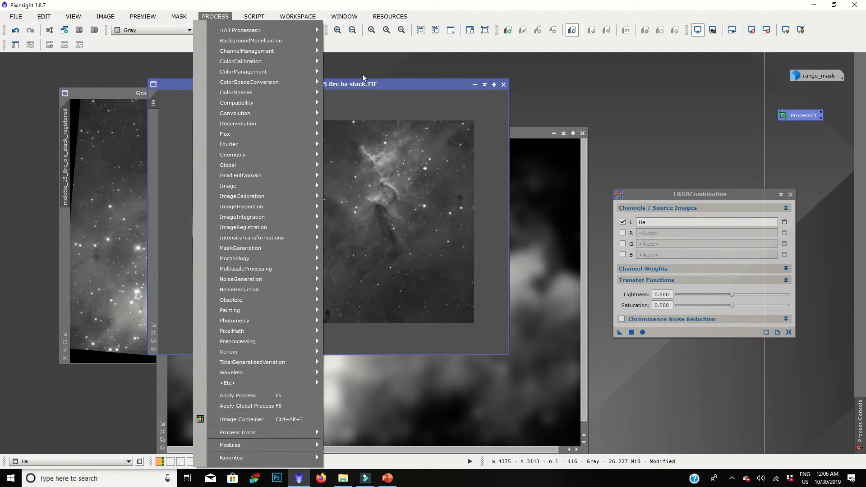
{"action": "left_click", "coordinate": [204, 17]}
{"action": "left_click", "coordinate": [204, 18]}
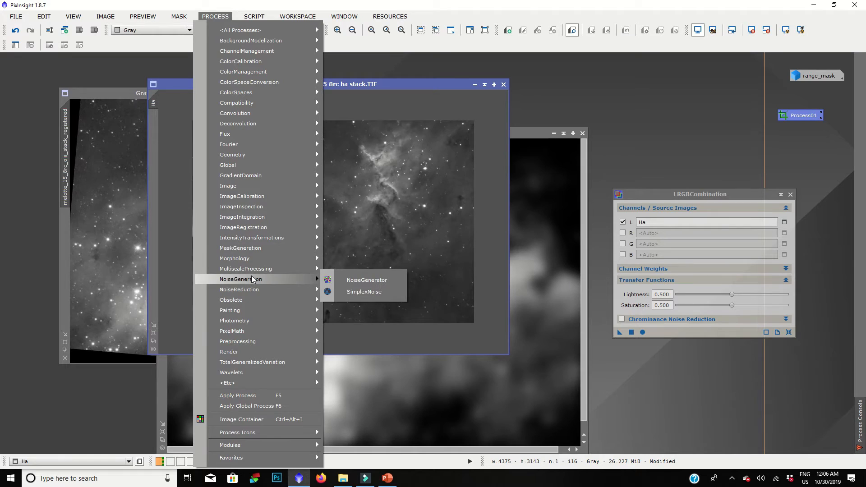
{"action": "mouse_move", "coordinate": [248, 289]}
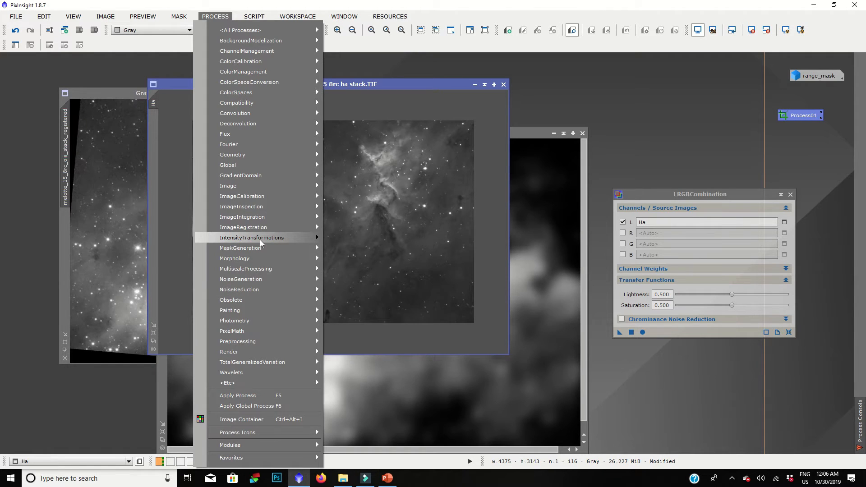
{"action": "mouse_move", "coordinate": [262, 239]}
{"action": "left_click", "coordinate": [355, 320]}
{"action": "left_click", "coordinate": [645, 362]}
{"action": "left_click_drag", "start_coordinate": [708, 280], "coordinate": [681, 292]}
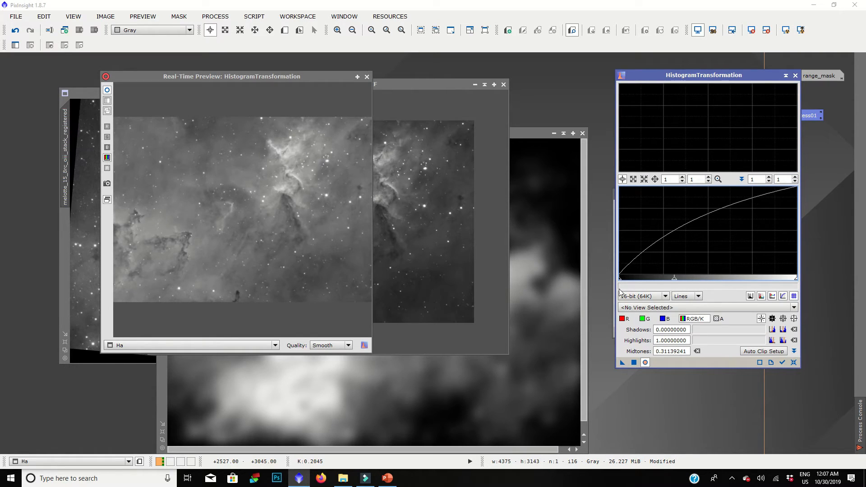
{"action": "left_click_drag", "start_coordinate": [620, 279], "coordinate": [686, 281]}
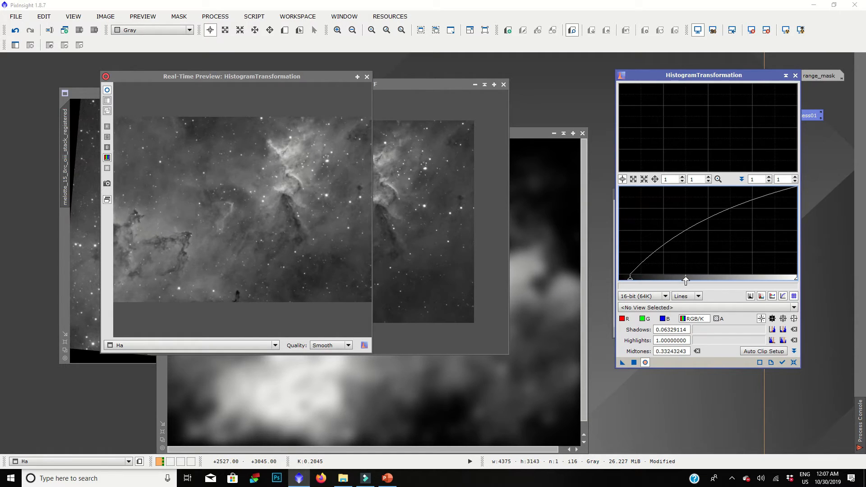
{"action": "left_click", "coordinate": [367, 77]}
{"action": "left_click", "coordinate": [634, 362]}
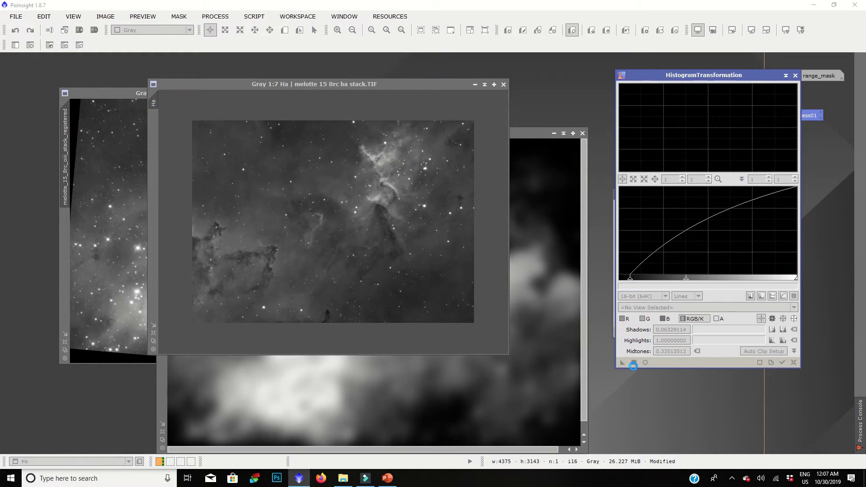
{"action": "left_click", "coordinate": [795, 76]}
Inspect the background and central nebula structure of the stretched Ha image at several magnifications.
{"action": "left_click", "coordinate": [322, 209]}
{"action": "scroll", "coordinate": [322, 208], "scroll_direction": "up", "scroll_amount": 4}
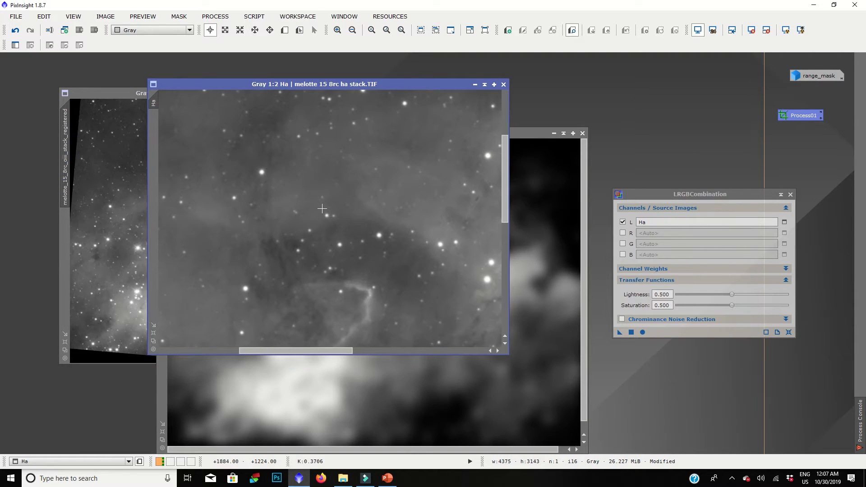
{"action": "scroll", "coordinate": [322, 209], "scroll_direction": "down", "scroll_amount": 1}
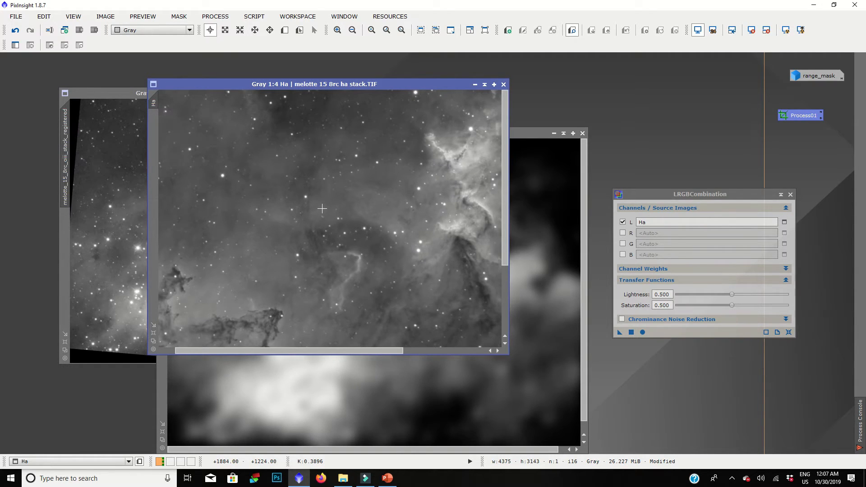
{"action": "scroll", "coordinate": [462, 202], "scroll_direction": "up", "scroll_amount": 1}
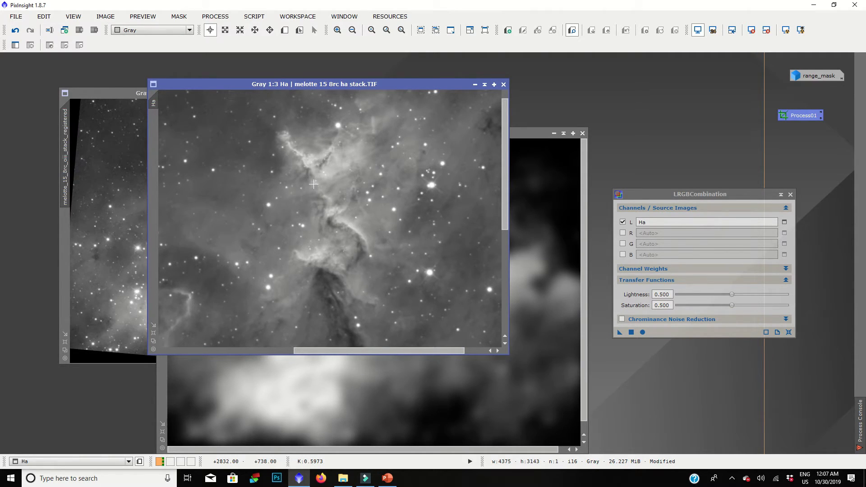
{"action": "scroll", "coordinate": [314, 184], "scroll_direction": "down", "scroll_amount": 2}
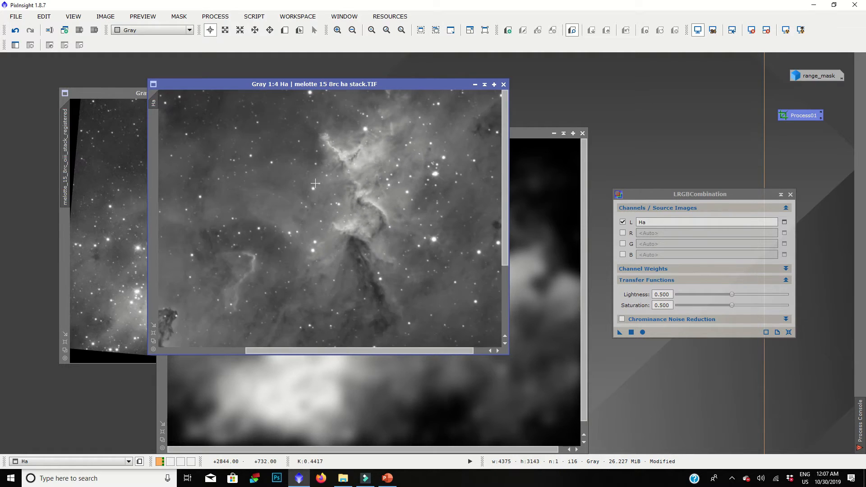
{"action": "scroll", "coordinate": [315, 183], "scroll_direction": "down", "scroll_amount": 3}
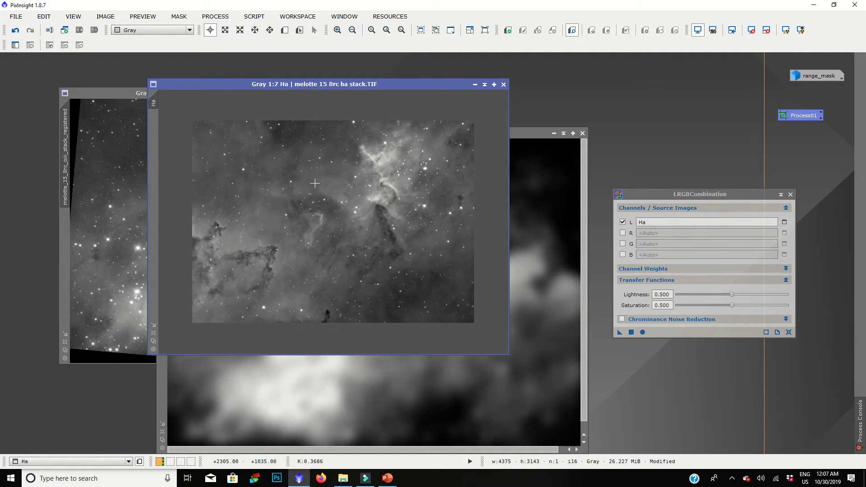
Rotate the registered OIII image 180° and apply the saved crop Process01 to it.
{"action": "left_click", "coordinate": [126, 163]}
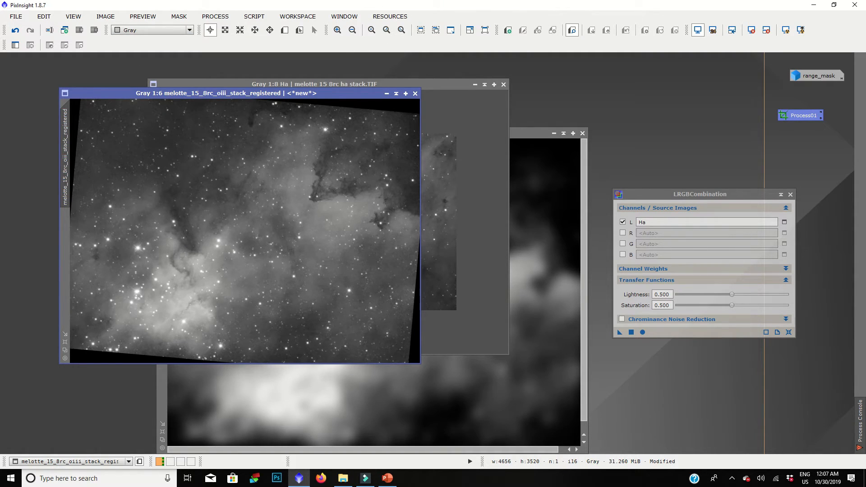
{"action": "left_click", "coordinate": [106, 16]}
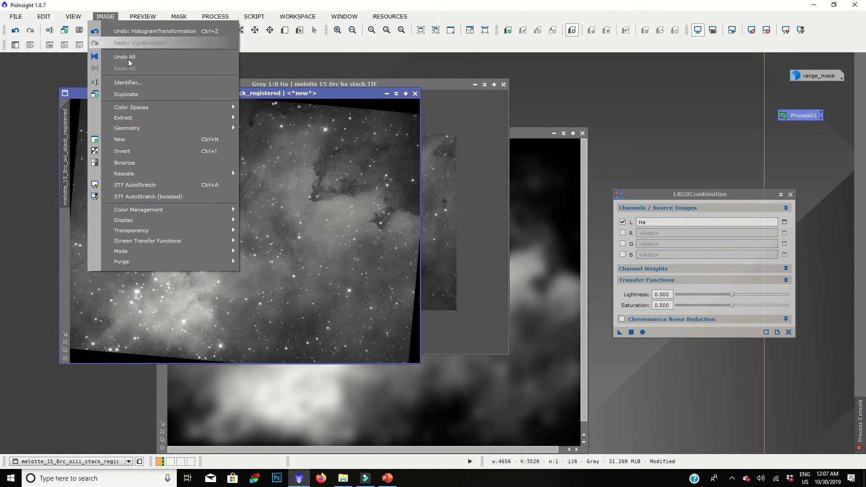
{"action": "mouse_move", "coordinate": [148, 174]}
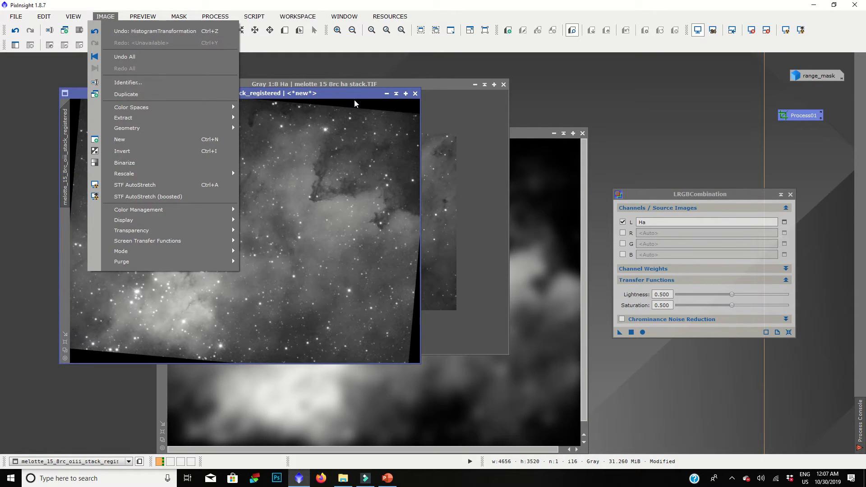
{"action": "left_click", "coordinate": [333, 94]}
{"action": "left_click_drag", "start_coordinate": [333, 94], "coordinate": [340, 113]}
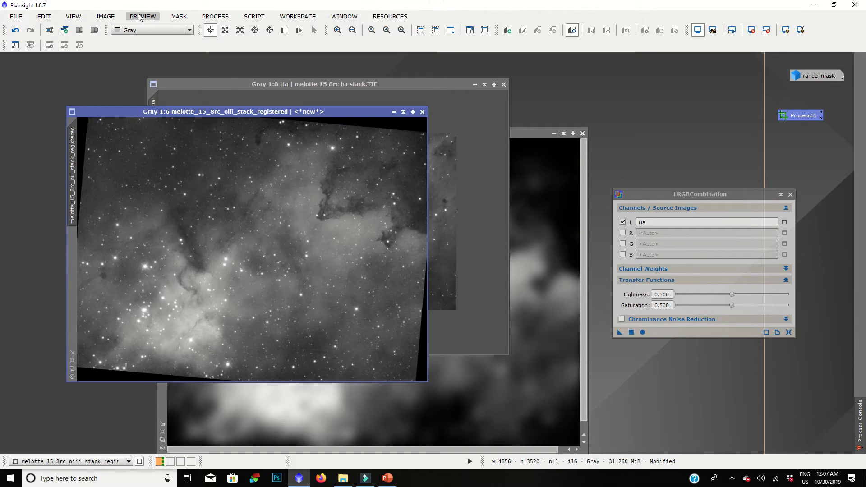
{"action": "left_click", "coordinate": [105, 16]}
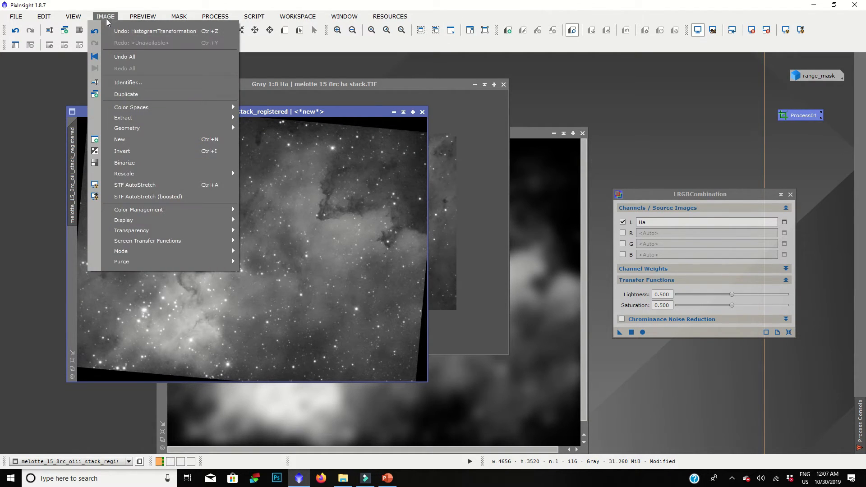
{"action": "mouse_move", "coordinate": [126, 127]}
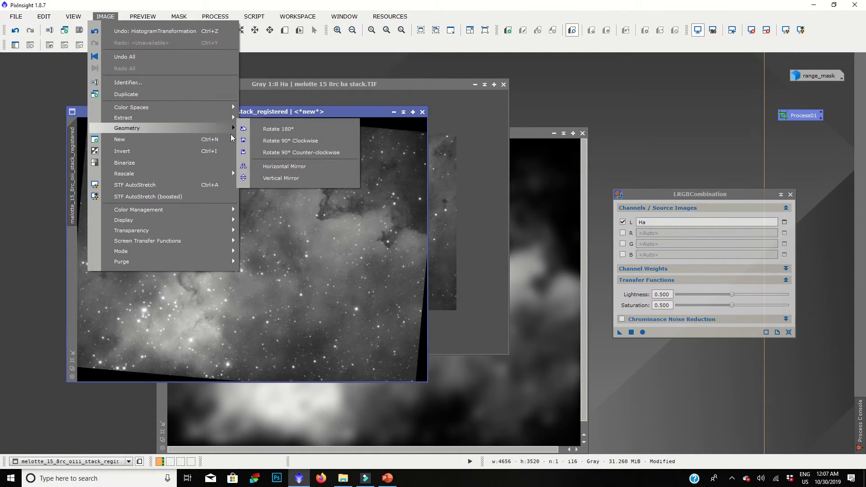
{"action": "left_click", "coordinate": [301, 126]}
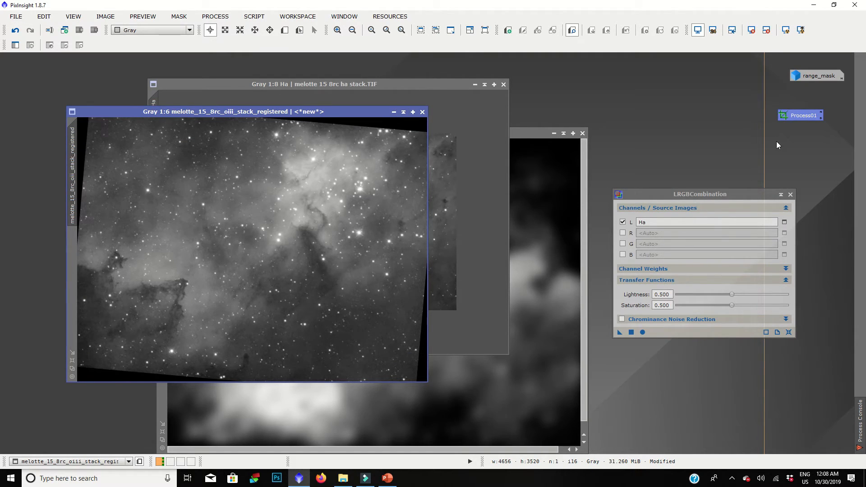
{"action": "left_click_drag", "start_coordinate": [789, 116], "coordinate": [348, 249]}
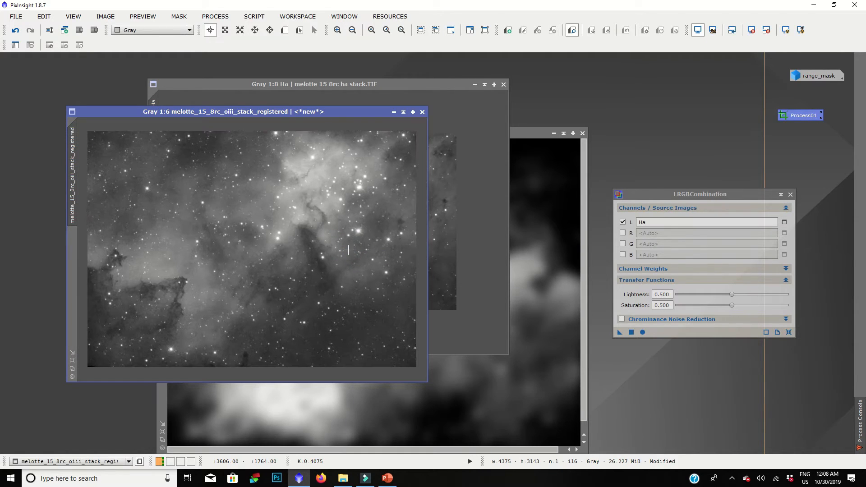
Run the existing PixelMath expressions to create a new RGB image named bicolor from the Ha and registered OIII images.
{"action": "left_click", "coordinate": [216, 17]}
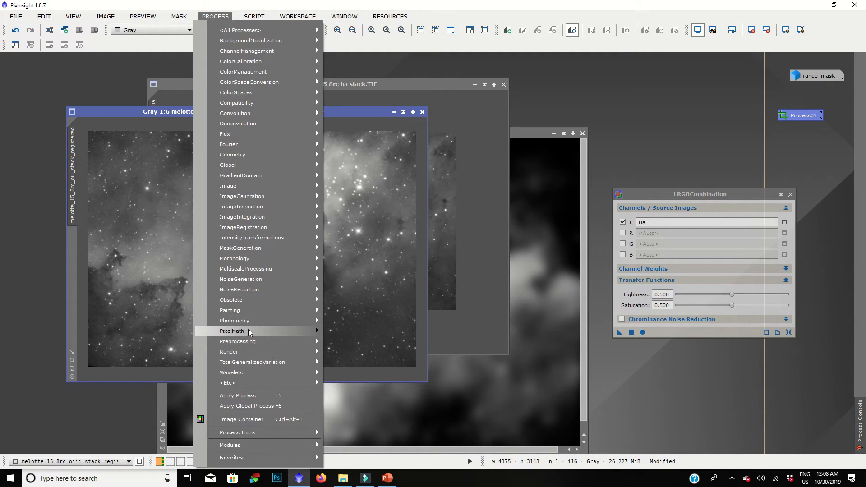
{"action": "mouse_move", "coordinate": [311, 331]}
{"action": "left_click", "coordinate": [355, 332]}
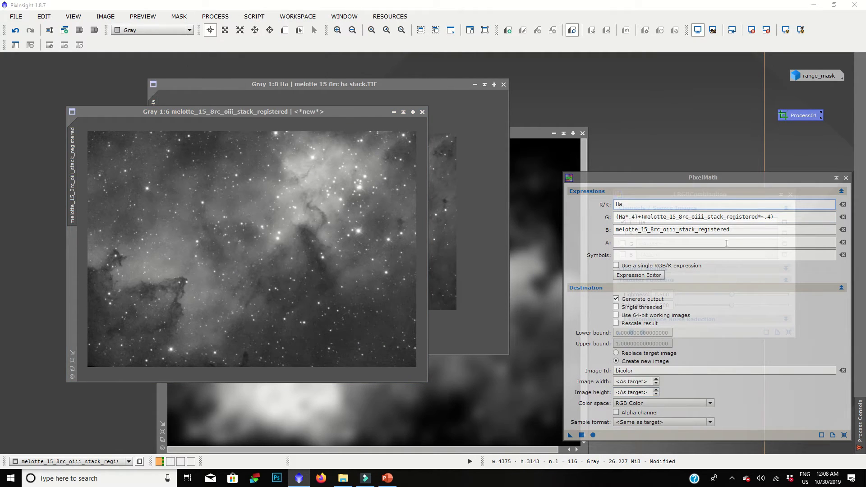
{"action": "left_click", "coordinate": [570, 436]}
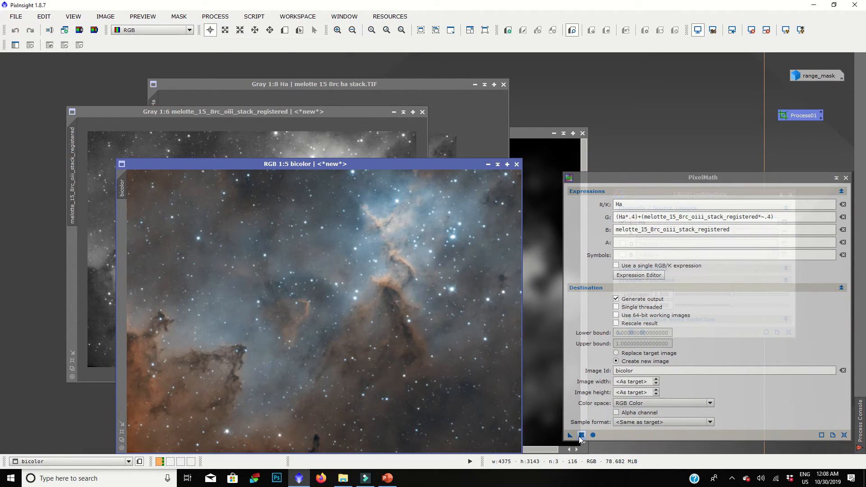
{"action": "left_click_drag", "start_coordinate": [351, 164], "coordinate": [331, 104]}
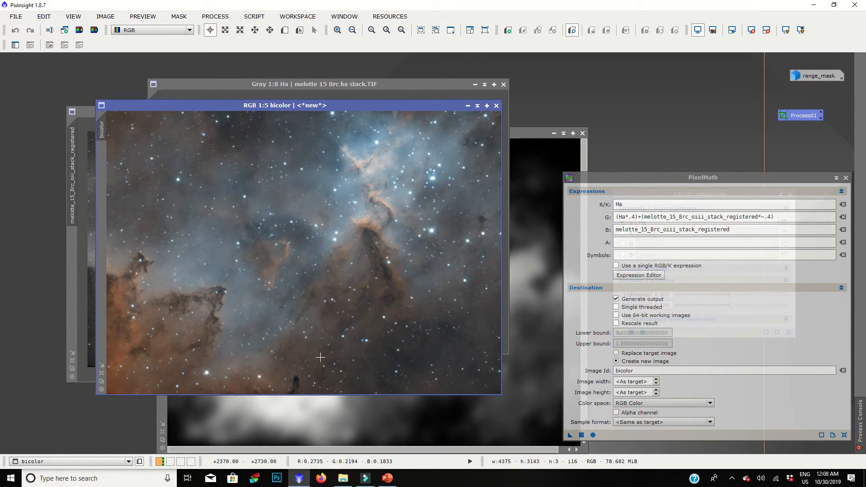
Raise the bicolor image's saturation curve in CurvesTransformation at input 0.46253 to output 0.66925, with a real-time preview.
{"action": "left_click", "coordinate": [215, 17]}
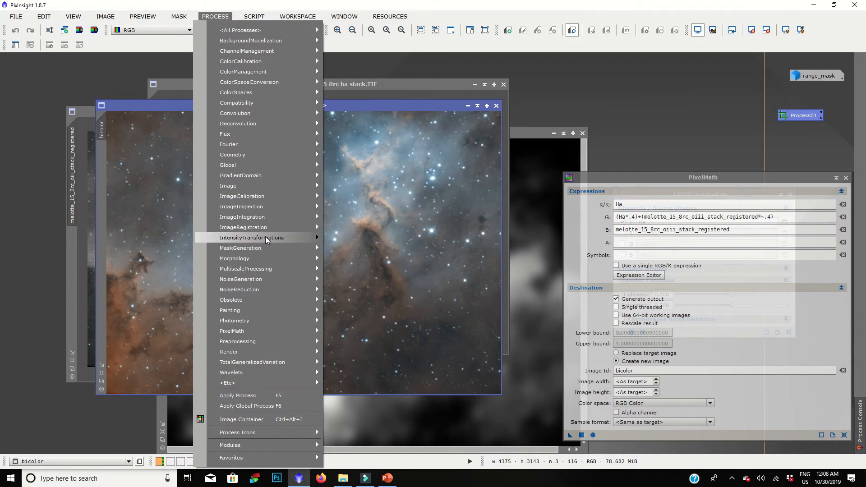
{"action": "mouse_move", "coordinate": [265, 240]}
{"action": "left_click", "coordinate": [367, 298]}
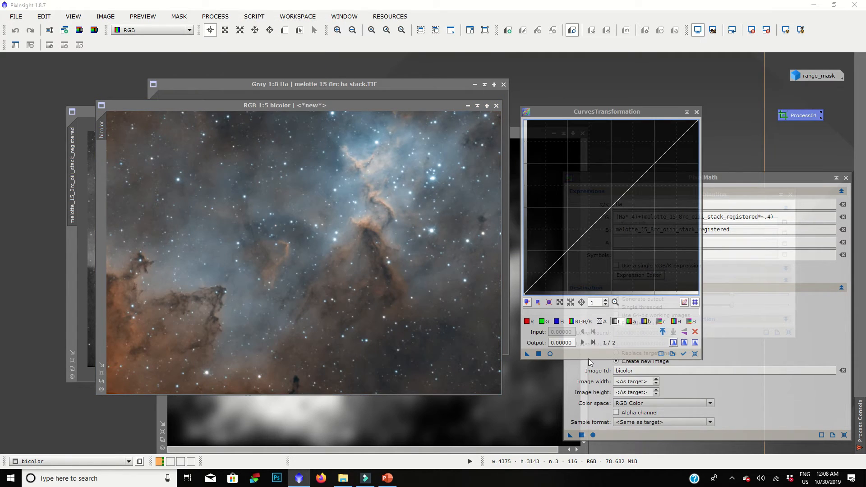
{"action": "left_click", "coordinate": [550, 354]}
{"action": "left_click", "coordinate": [691, 322]}
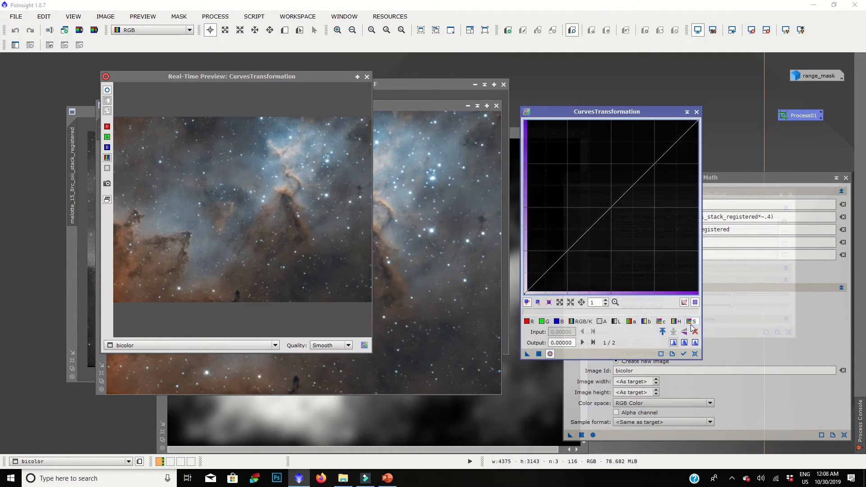
{"action": "left_click", "coordinate": [605, 178]}
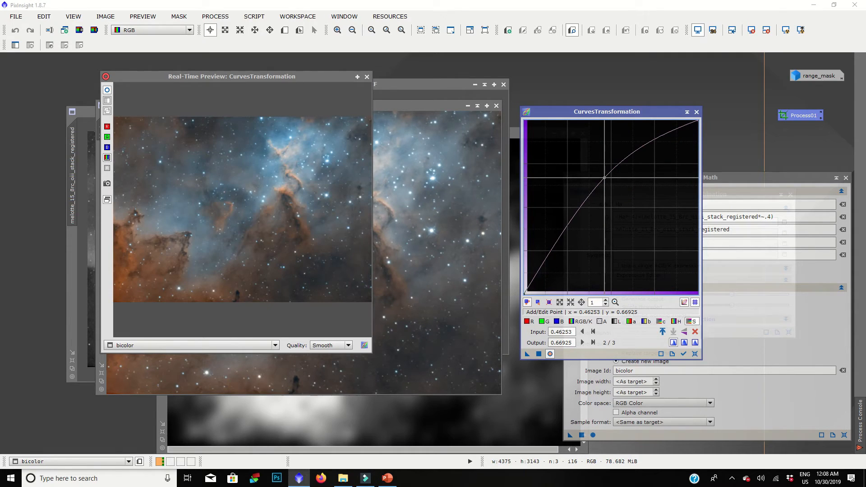
Lower the green curve at input 0.60724 to output 0.57106, apply the curves to the bicolor image, and close the preview.
{"action": "left_click", "coordinate": [545, 321]}
{"action": "left_click_drag", "start_coordinate": [629, 190], "coordinate": [630, 194]}
{"action": "left_click", "coordinate": [630, 197]}
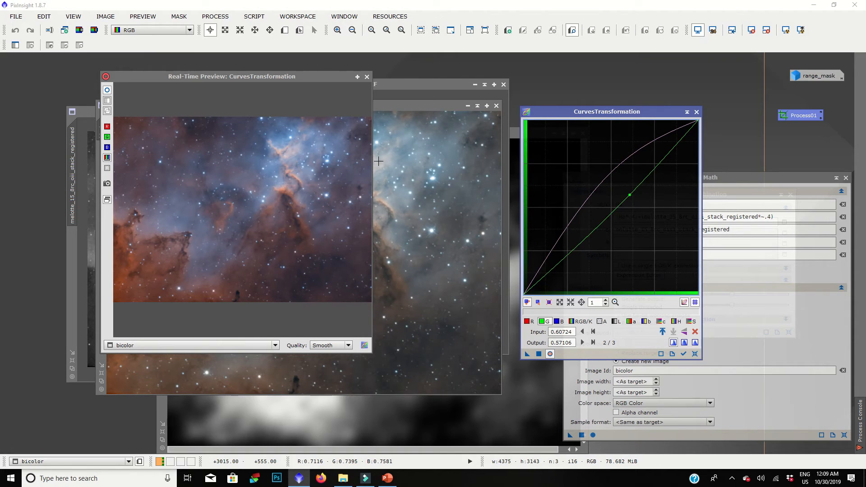
{"action": "left_click", "coordinate": [538, 354]}
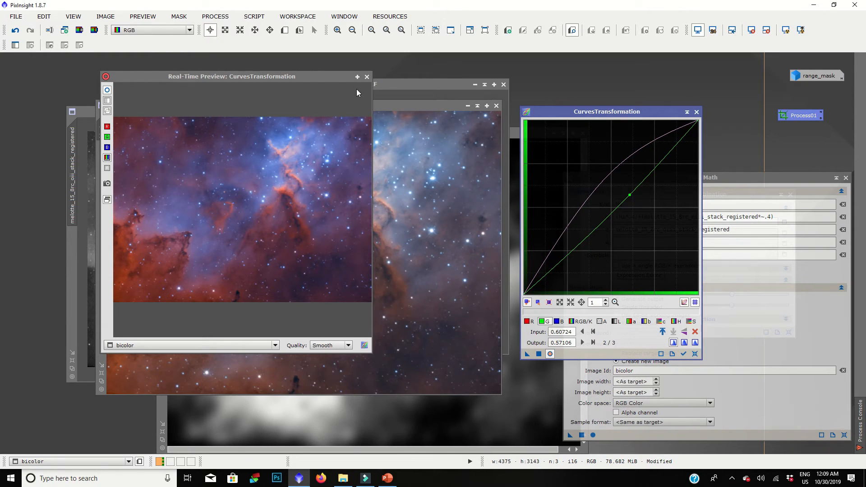
{"action": "left_click", "coordinate": [367, 76]}
{"action": "scroll", "coordinate": [308, 241], "scroll_direction": "up", "scroll_amount": 1}
{"action": "scroll", "coordinate": [318, 143], "scroll_direction": "down", "scroll_amount": 2}
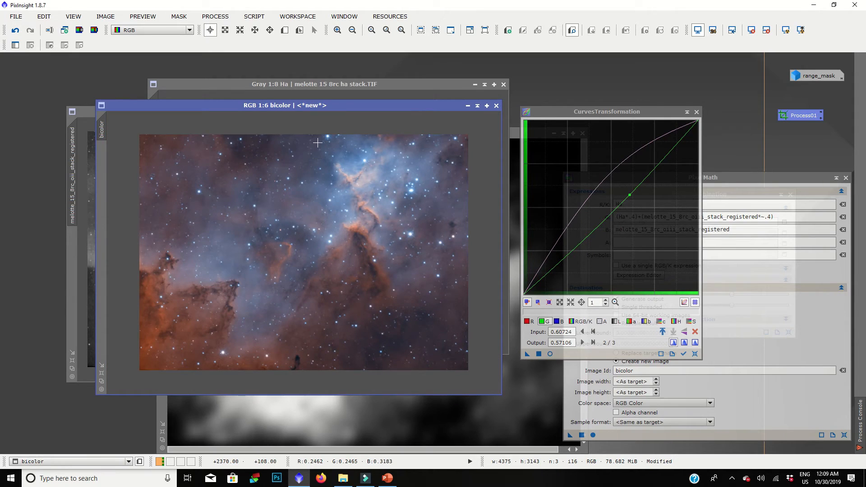
Apply Convolution with a StdDev of 2.60 to the bicolor image and close the Convolution process.
{"action": "left_click", "coordinate": [179, 16]}
{"action": "mouse_move", "coordinate": [216, 16]}
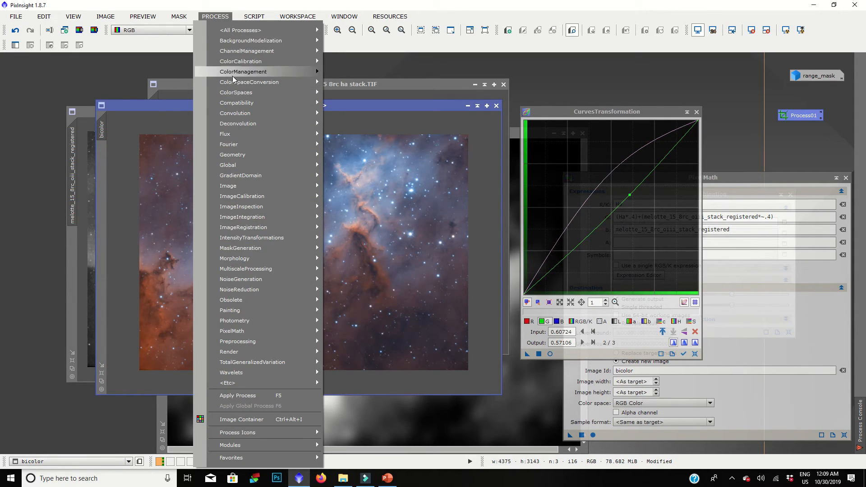
{"action": "mouse_move", "coordinate": [236, 114]}
{"action": "left_click", "coordinate": [343, 116]}
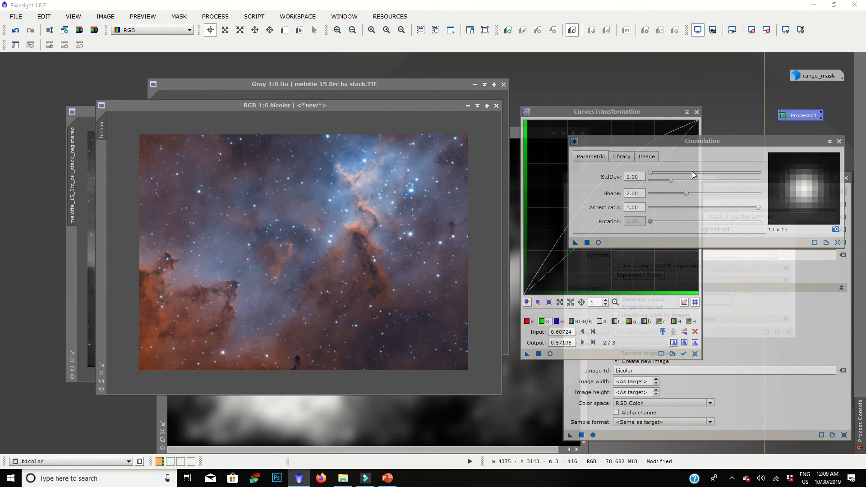
{"action": "left_click_drag", "start_coordinate": [671, 180], "coordinate": [682, 182]}
{"action": "left_click", "coordinate": [406, 247]}
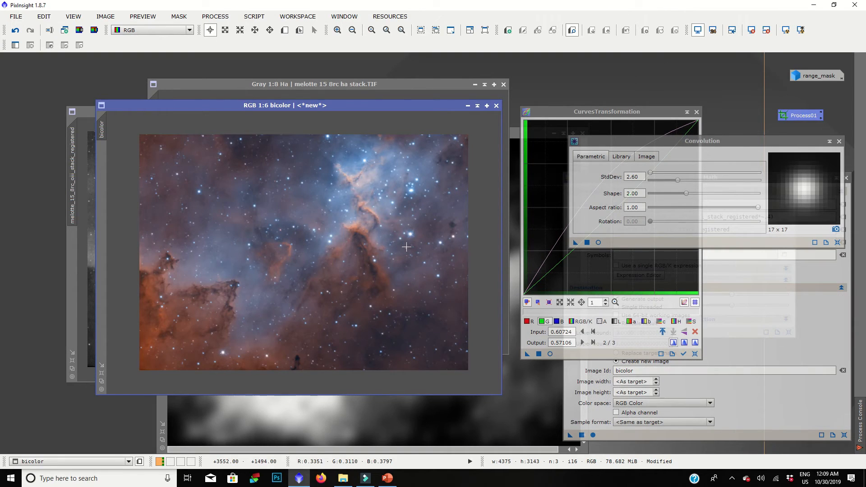
{"action": "left_click", "coordinate": [840, 142]}
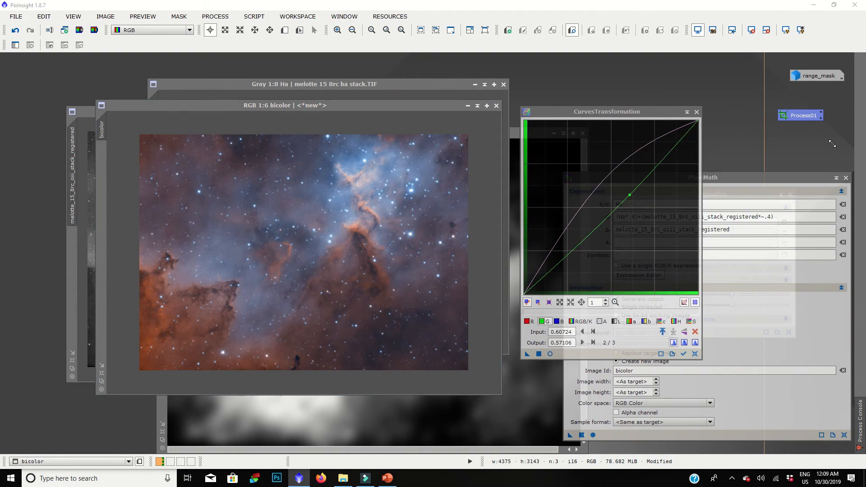
Apply LRGBCombination to the bicolor image with only Ha as luminance, using lightness and saturation of 0.500, and inspect the result.
{"action": "left_click_drag", "start_coordinate": [774, 181], "coordinate": [775, 264]}
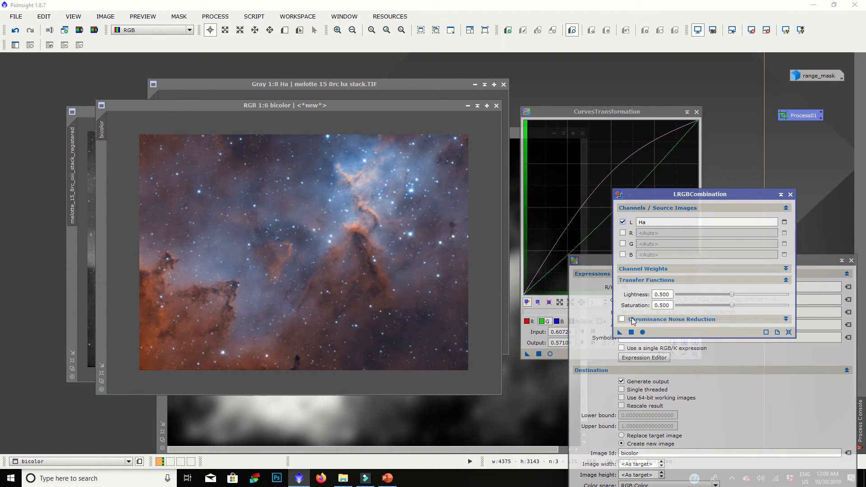
{"action": "left_click_drag", "start_coordinate": [620, 333], "coordinate": [382, 330]}
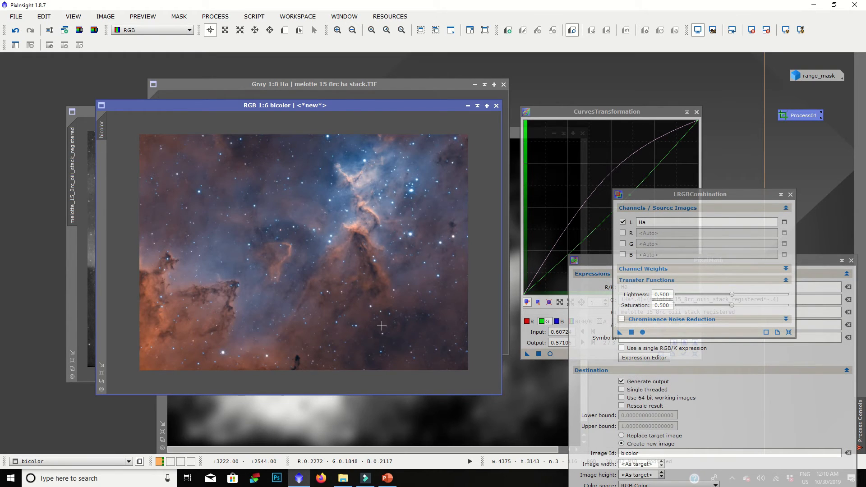
{"action": "scroll", "coordinate": [346, 239], "scroll_direction": "up", "scroll_amount": 2}
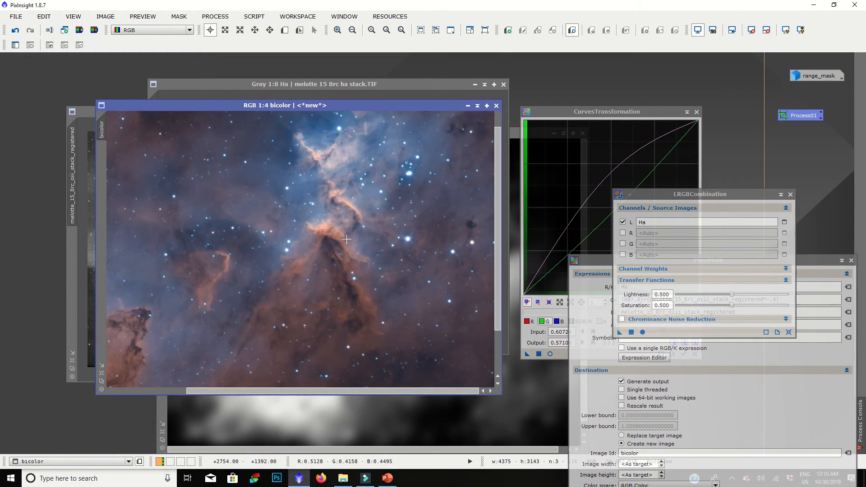
{"action": "scroll", "coordinate": [346, 239], "scroll_direction": "down", "scroll_amount": 3}
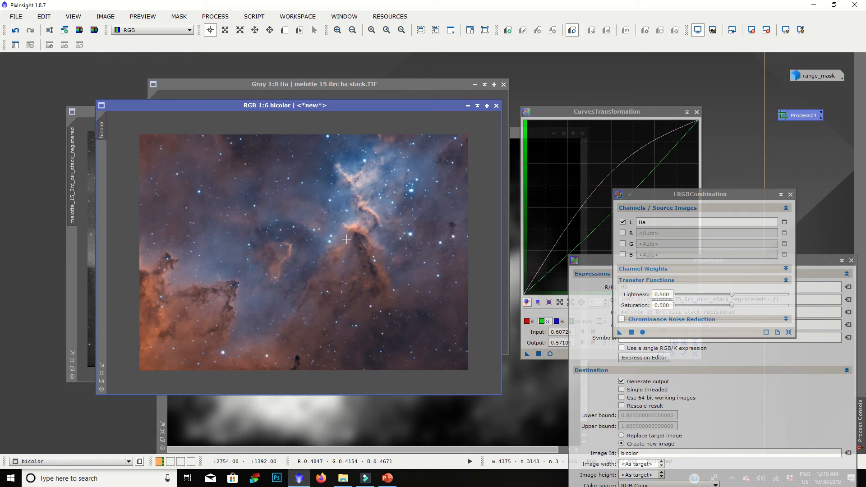
Open a real-time CurvesTransformation preview of the bicolor image and reset all curves.
{"action": "left_click", "coordinate": [541, 340]}
{"action": "left_click", "coordinate": [551, 354]}
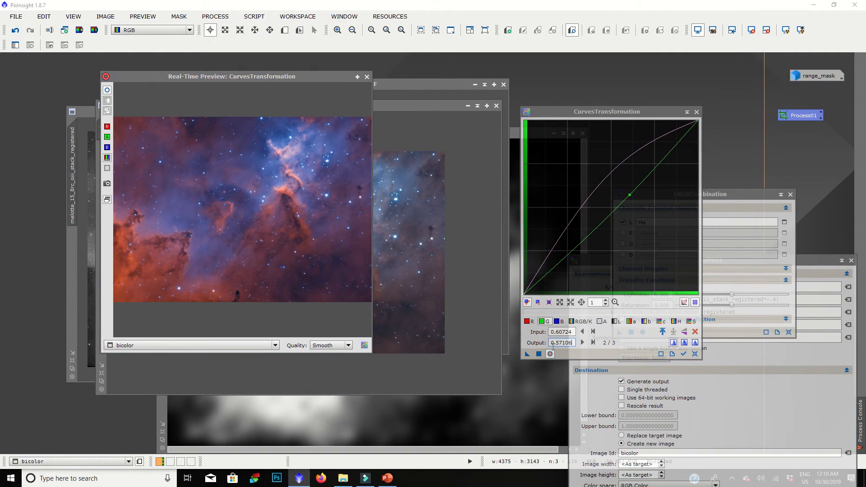
{"action": "left_click", "coordinate": [695, 355]}
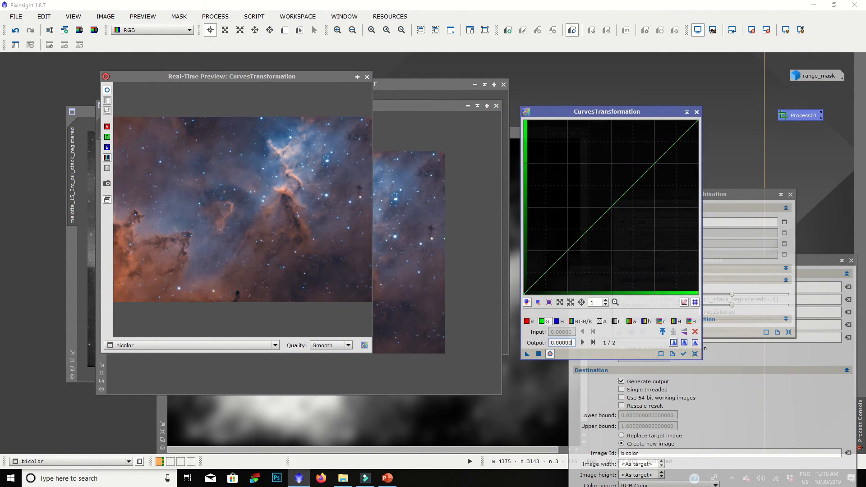
Try raising the saturation curve at input 0.58398 to output 0.69251, with a slight adjustment to the green curve.
{"action": "left_click", "coordinate": [691, 321]}
{"action": "left_click_drag", "start_coordinate": [622, 196], "coordinate": [626, 173]}
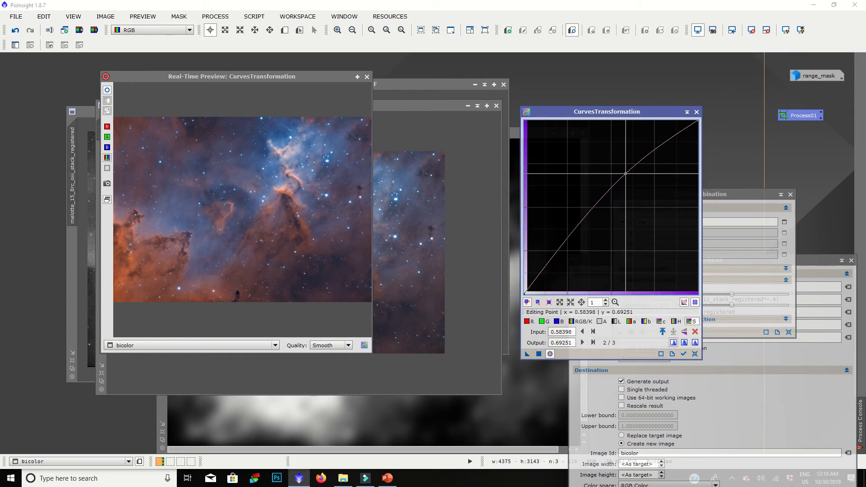
{"action": "left_click", "coordinate": [541, 322]}
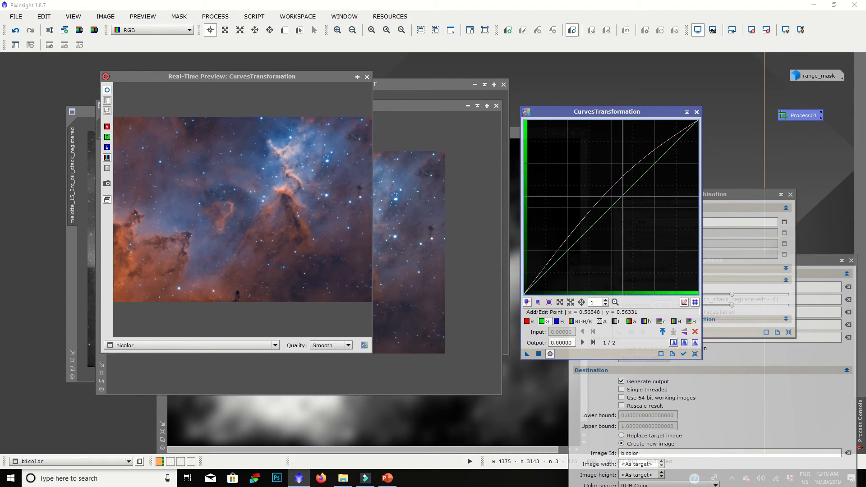
{"action": "left_click", "coordinate": [624, 188]}
{"action": "left_click_drag", "start_coordinate": [623, 189], "coordinate": [628, 190]}
Try a weaker saturation boost and raise the blue curve at input 0.51163 to output 0.57106.
{"action": "left_click", "coordinate": [690, 321]}
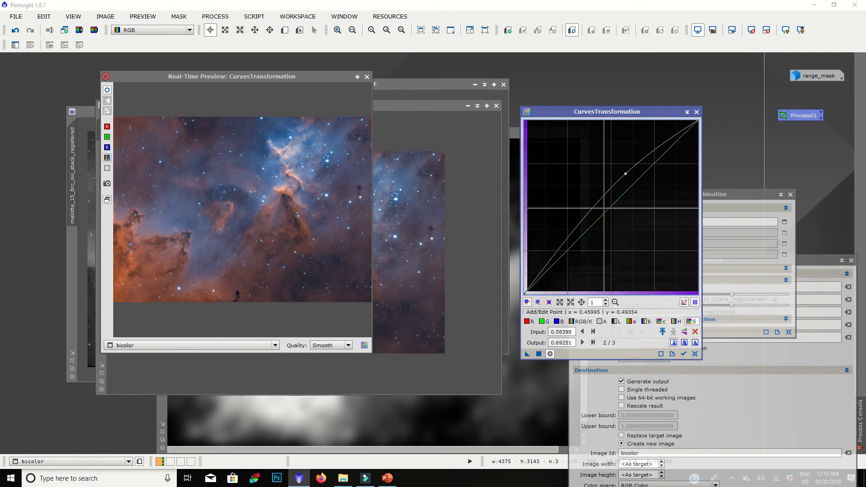
{"action": "left_click_drag", "start_coordinate": [626, 174], "coordinate": [613, 195]}
{"action": "left_click", "coordinate": [558, 321]}
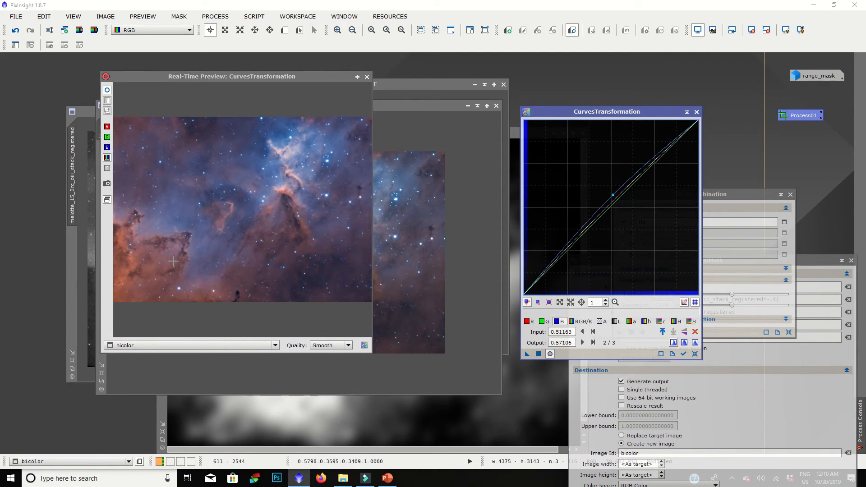
Try raising the upper red curve with a shadow anchor at input 0.21705, output 0.22739, and reset all curves.
{"action": "left_click", "coordinate": [530, 322]}
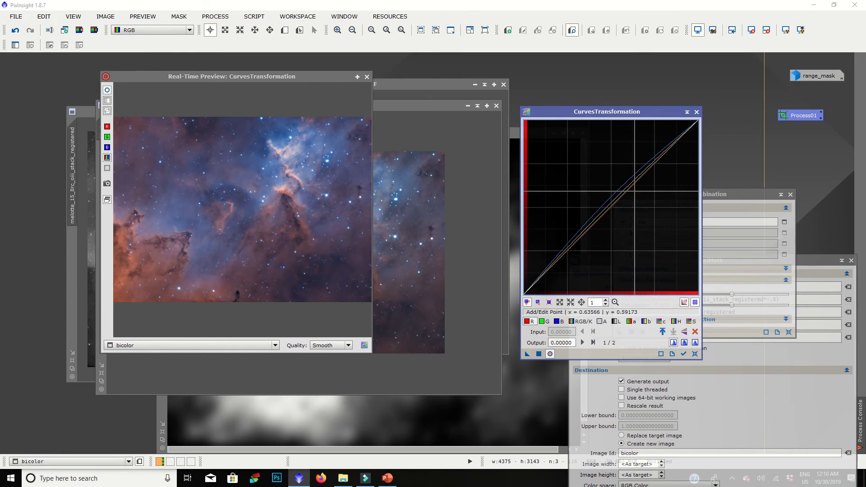
{"action": "left_click", "coordinate": [642, 172]}
{"action": "left_click_drag", "start_coordinate": [642, 171], "coordinate": [641, 174]}
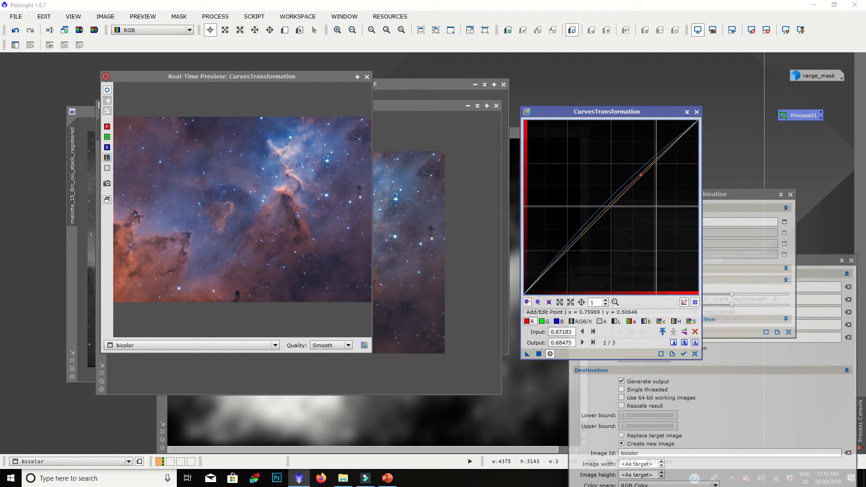
{"action": "left_click_drag", "start_coordinate": [641, 175], "coordinate": [636, 157]}
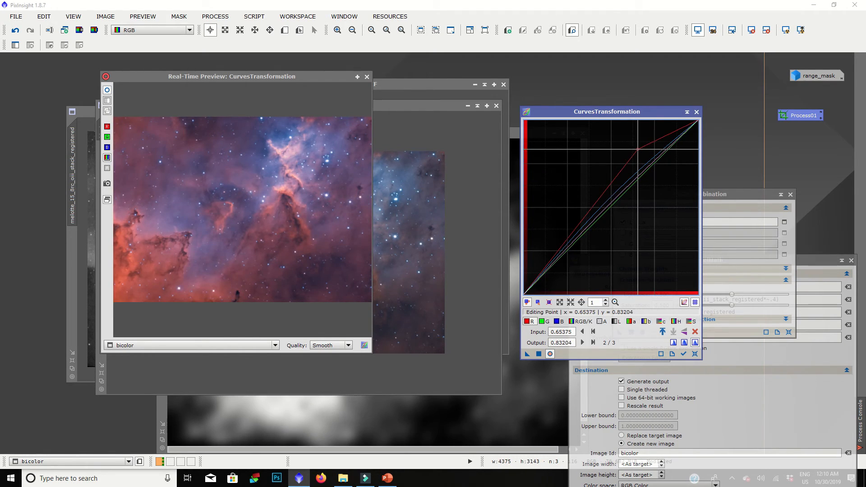
{"action": "left_click_drag", "start_coordinate": [564, 245], "coordinate": [561, 255]}
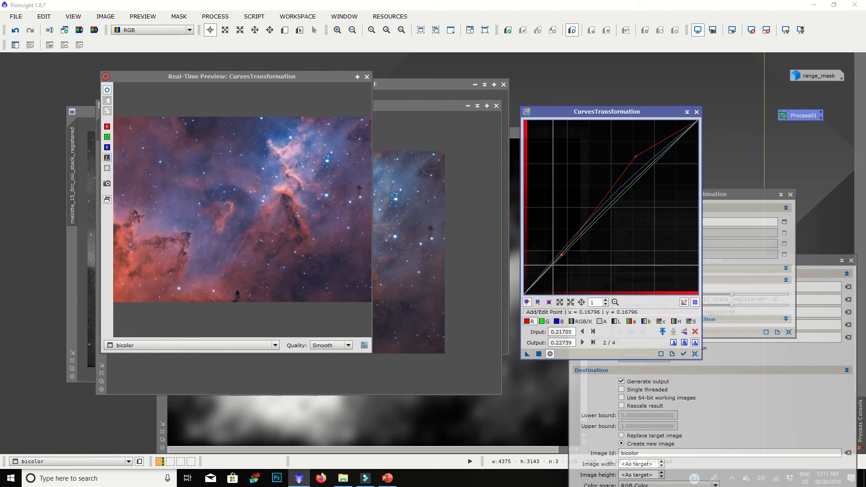
{"action": "left_click", "coordinate": [695, 354]}
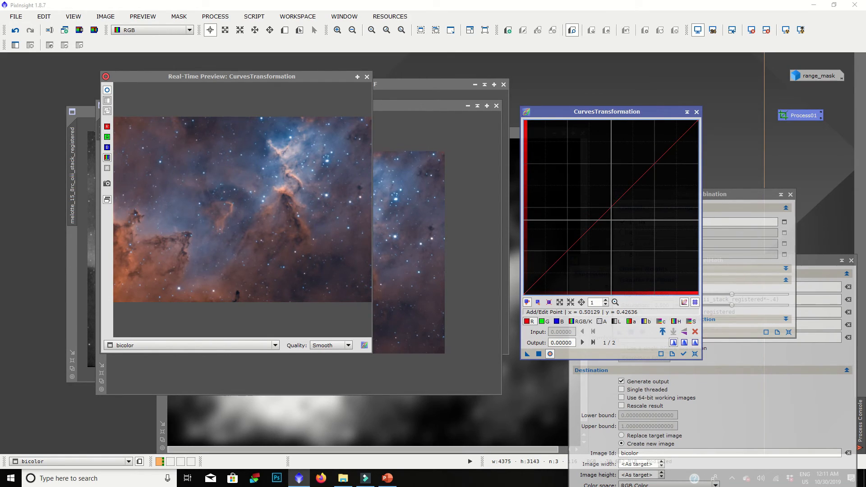
Raise the saturation curve at input 0.49354 to output 0.54264 and the blue curve at input 0.62274 to output 0.67442.
{"action": "left_click", "coordinate": [691, 321]}
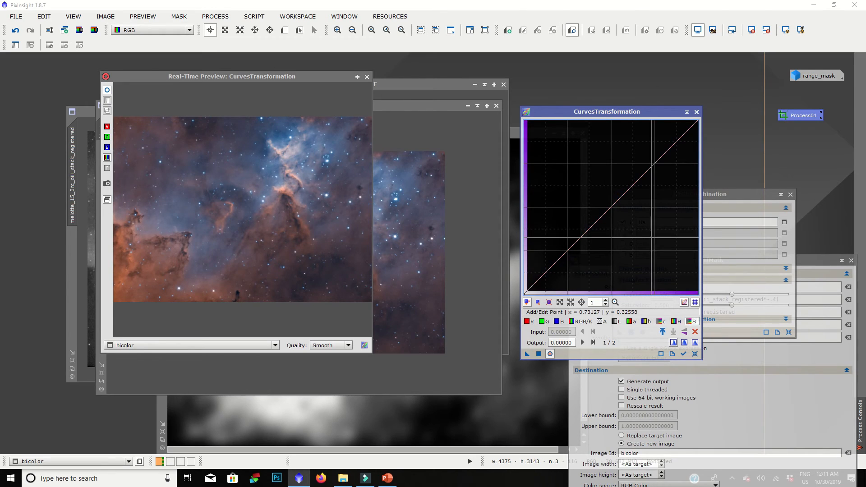
{"action": "left_click", "coordinate": [610, 199]}
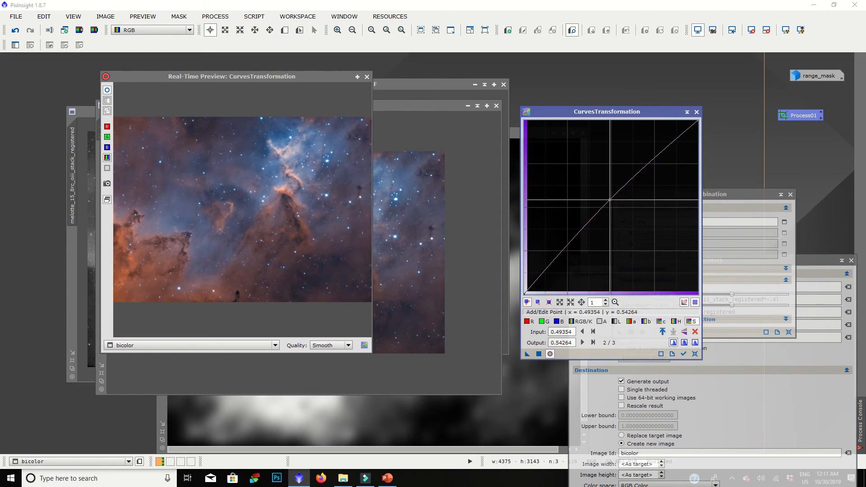
{"action": "left_click", "coordinate": [558, 321]}
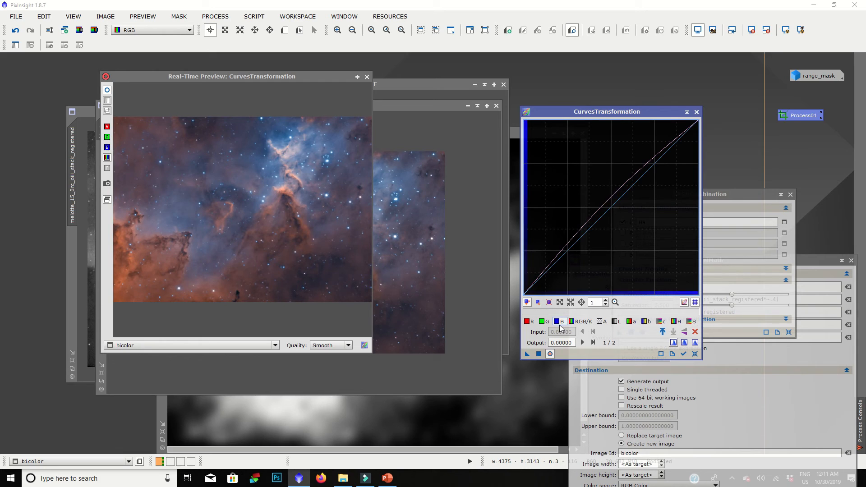
{"action": "left_click", "coordinate": [632, 177]}
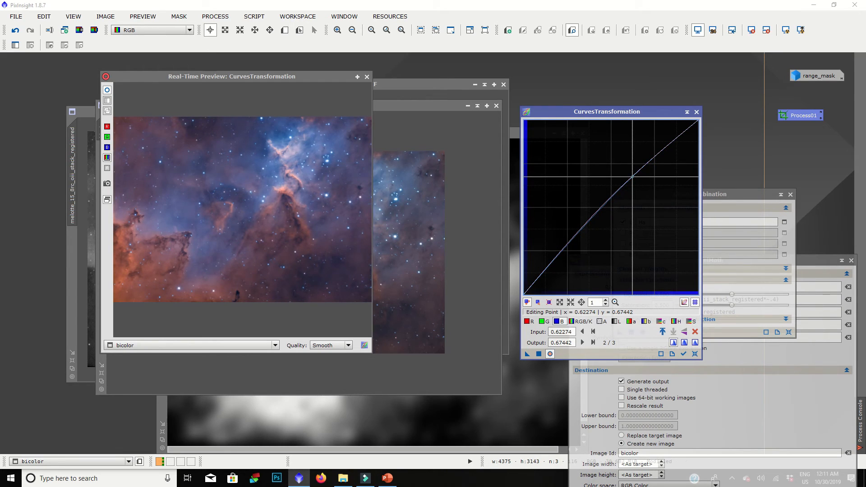
Add a red curve point at input 0.60207, output 0.59948, and raise the green curve at input 0.59432 to output 0.61499.
{"action": "left_click", "coordinate": [527, 321]}
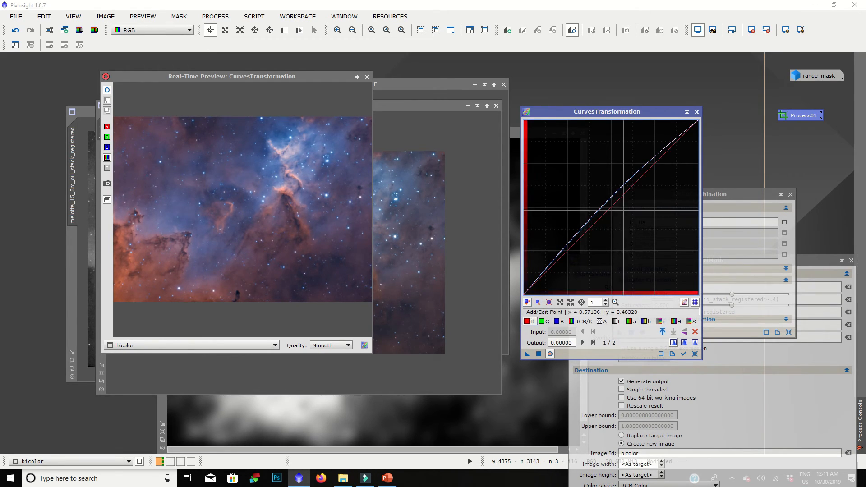
{"action": "left_click", "coordinate": [629, 190]}
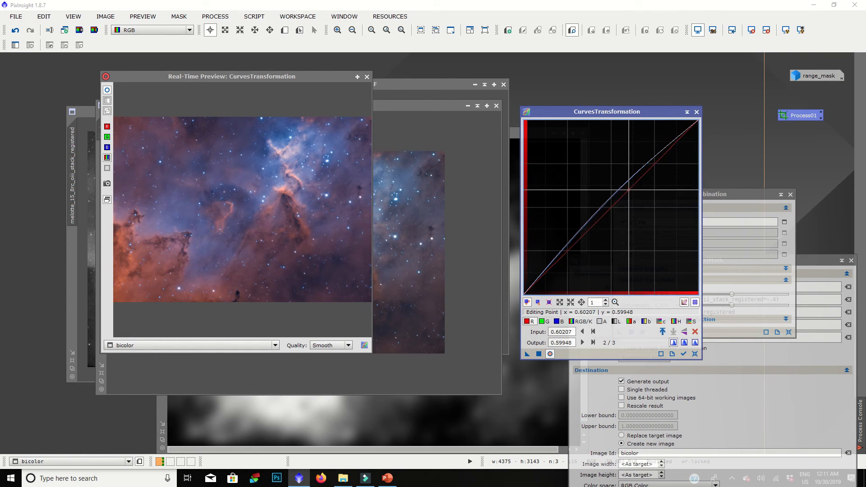
{"action": "left_click", "coordinate": [543, 321]}
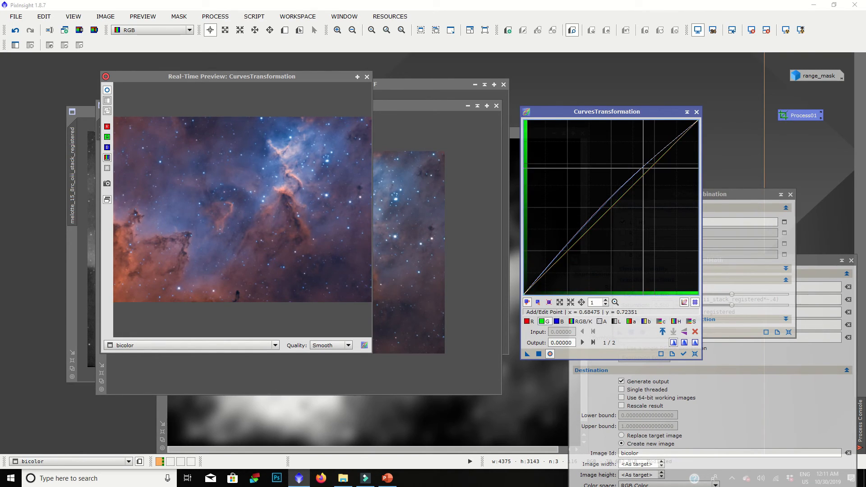
{"action": "left_click", "coordinate": [628, 186]}
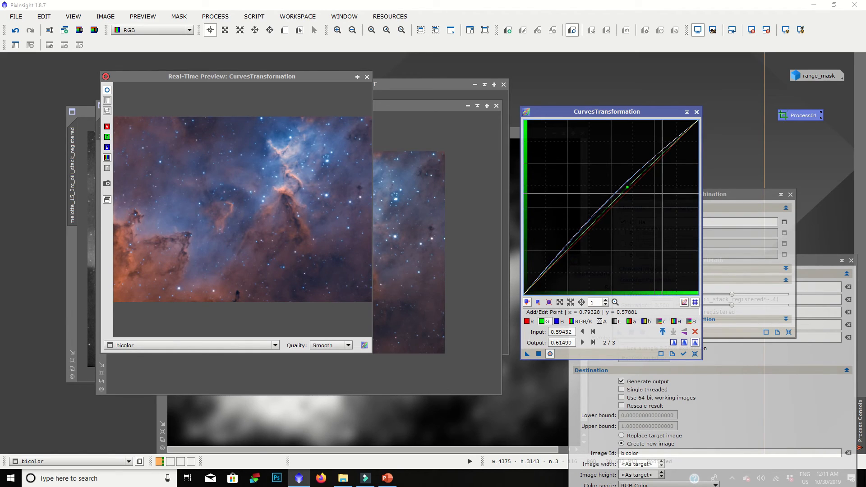
Try extra green curve points at inputs 0.67959 and 0.48579, deleting each one.
{"action": "mouse_move", "coordinate": [648, 174]}
{"action": "left_mouse_down"}
{"action": "mouse_move", "coordinate": [648, 162]}
{"action": "mouse_move", "coordinate": [643, 172]}
{"action": "left_mouse_up"}
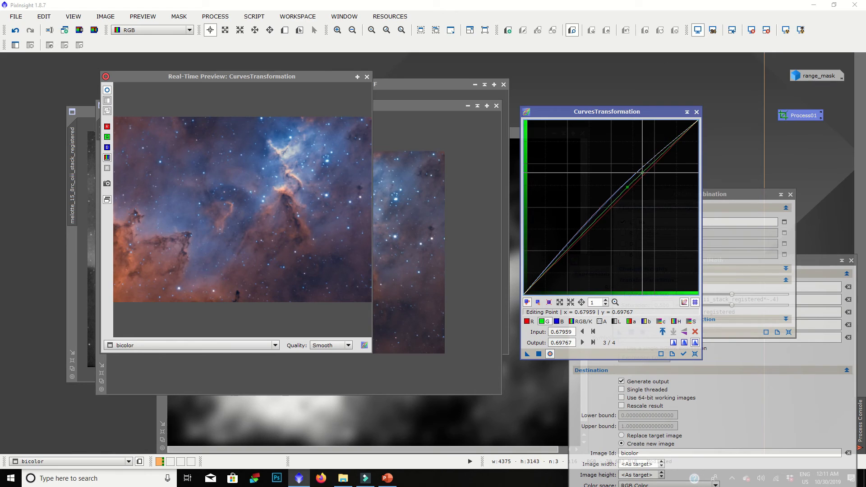
{"action": "key", "text": "Delete"}
{"action": "left_click_drag", "start_coordinate": [610, 212], "coordinate": [609, 207]}
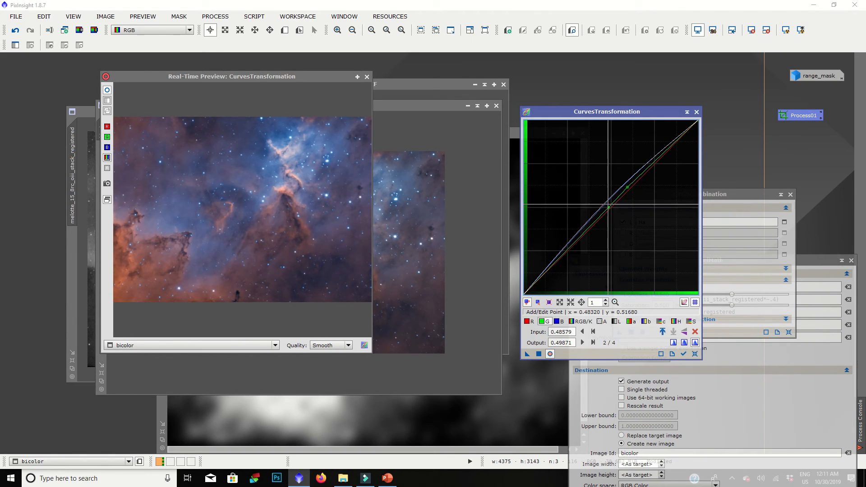
{"action": "key", "text": "Delete"}
Move the red curve point to input 0.59948, output 0.61499, remove a trial shadow point, and compare the preview with the original.
{"action": "left_click", "coordinate": [527, 322]}
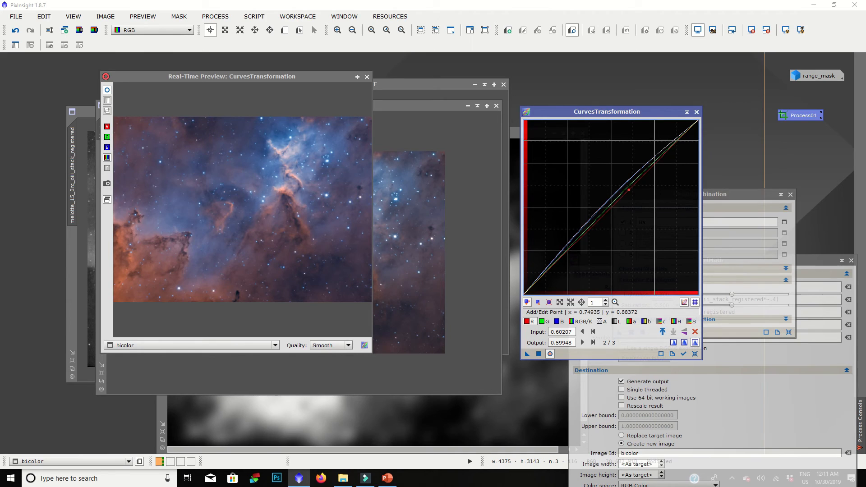
{"action": "mouse_move", "coordinate": [629, 190]}
{"action": "left_mouse_down"}
{"action": "mouse_move", "coordinate": [630, 178]}
{"action": "mouse_move", "coordinate": [630, 194]}
{"action": "mouse_move", "coordinate": [628, 188]}
{"action": "left_mouse_up"}
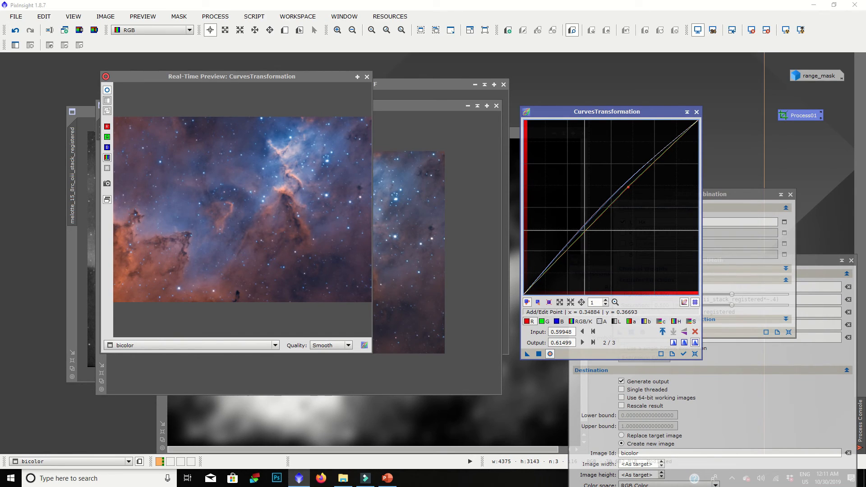
{"action": "mouse_move", "coordinate": [561, 255]}
{"action": "left_mouse_down"}
{"action": "mouse_move", "coordinate": [560, 234]}
{"action": "mouse_move", "coordinate": [559, 254]}
{"action": "left_mouse_up"}
{"action": "right_click", "coordinate": [559, 253]}
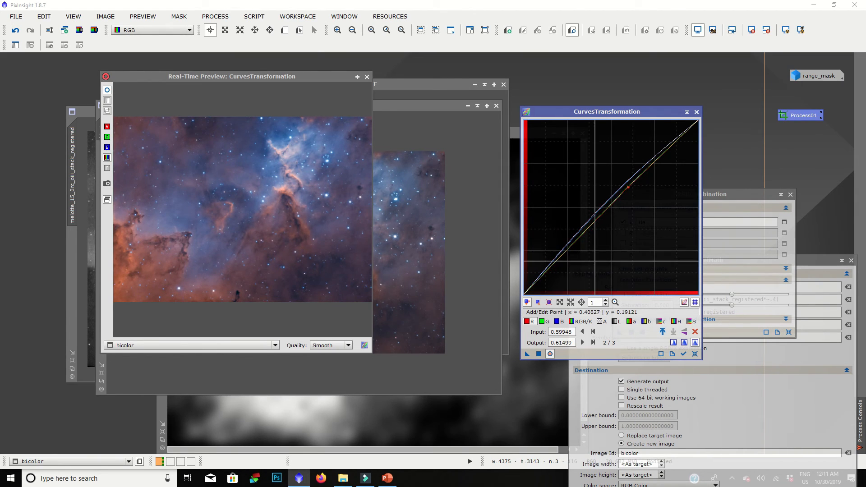
{"action": "left_click", "coordinate": [109, 93]}
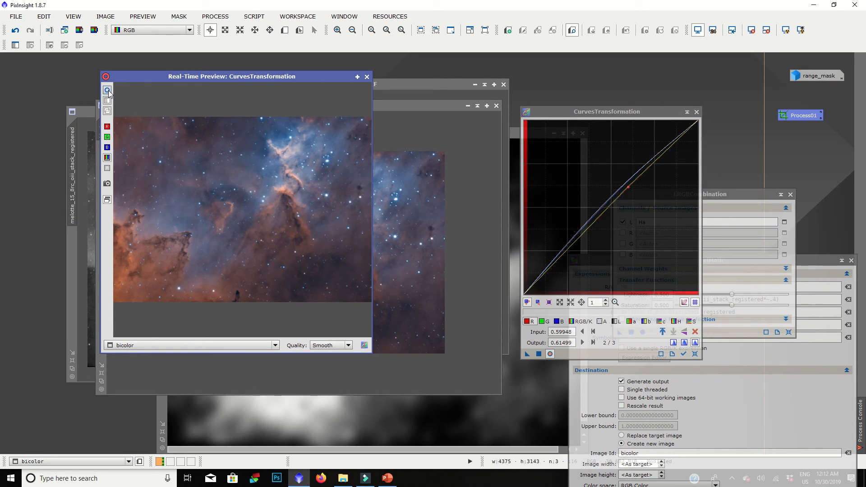
Lower the lightness curve slightly near its midpoint and switch back to the green curve.
{"action": "left_click", "coordinate": [614, 322]}
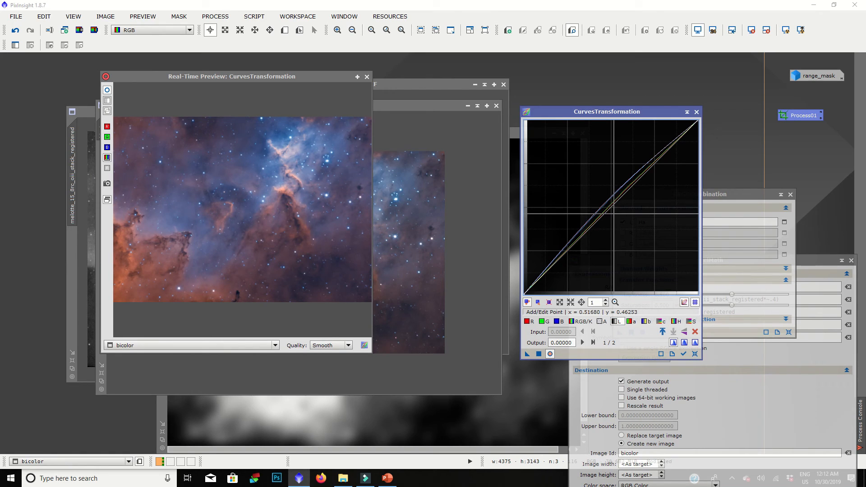
{"action": "left_click", "coordinate": [613, 215]}
{"action": "left_click_drag", "start_coordinate": [613, 215], "coordinate": [610, 214]}
{"action": "left_click", "coordinate": [541, 322]}
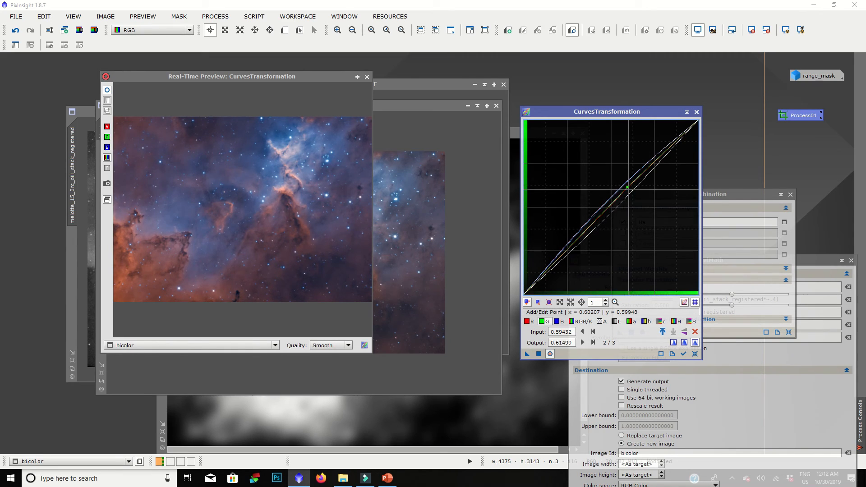
Move the curve points to input 0.49612, output 0.49354 for green; 0.51680, 0.48320 for red; and 0.49612, 0.51421 for blue.
{"action": "left_click_drag", "start_coordinate": [627, 187], "coordinate": [611, 208]}
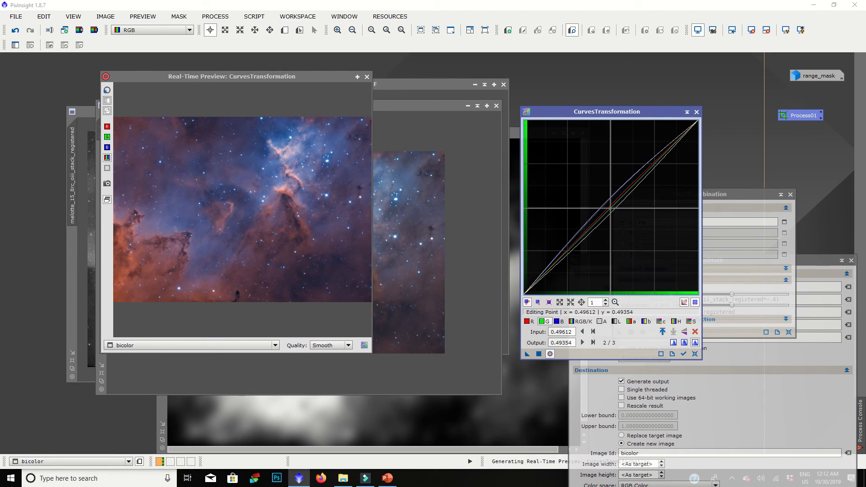
{"action": "left_click", "coordinate": [535, 326]}
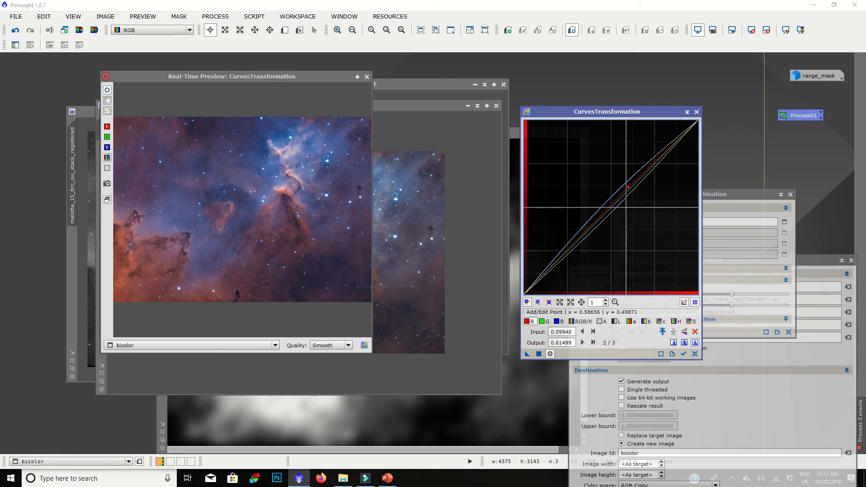
{"action": "left_click_drag", "start_coordinate": [614, 205], "coordinate": [614, 209]}
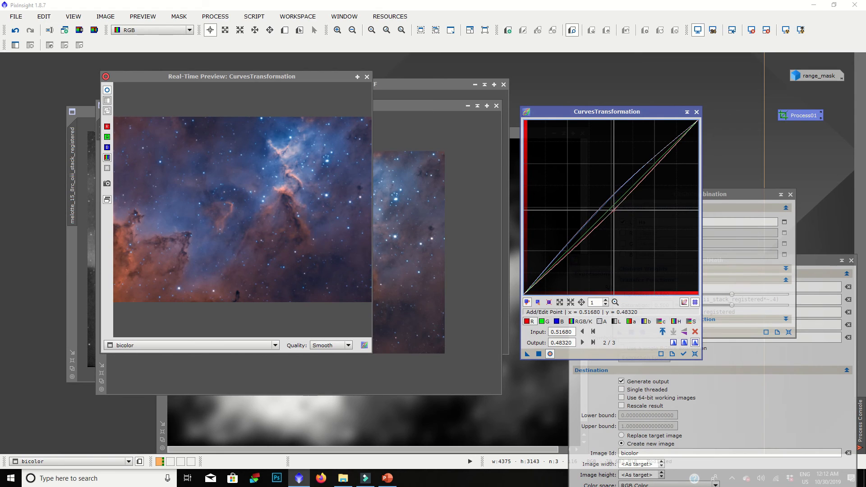
{"action": "left_click", "coordinate": [560, 322]}
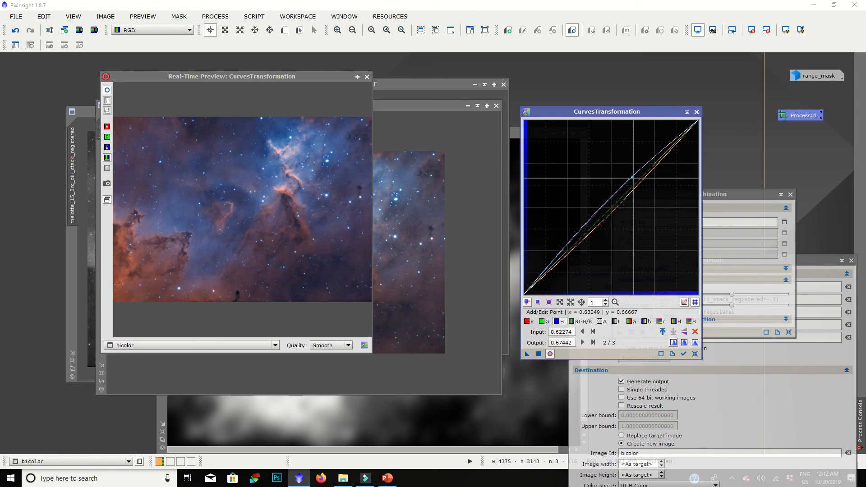
{"action": "left_click_drag", "start_coordinate": [613, 194], "coordinate": [611, 205]}
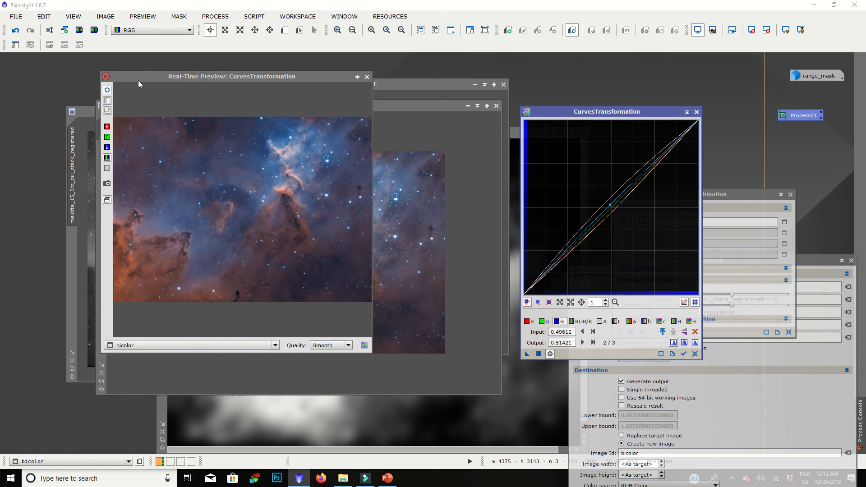
Compare the curves preview with the original, apply the curves to the bicolor image, and close the real-time preview.
{"action": "left_click", "coordinate": [108, 90]}
{"action": "left_click", "coordinate": [108, 92]}
{"action": "left_click", "coordinate": [108, 92]}
{"action": "left_click", "coordinate": [109, 92]}
{"action": "left_click", "coordinate": [108, 92]}
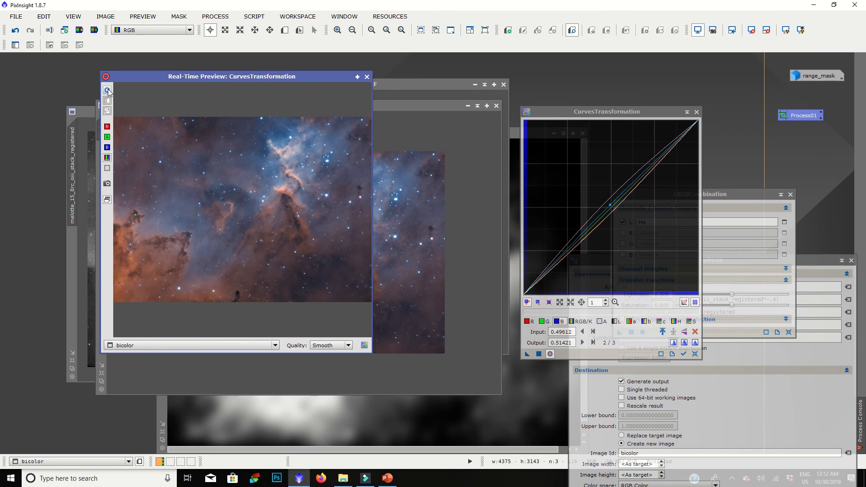
{"action": "left_click", "coordinate": [109, 92]}
{"action": "left_click", "coordinate": [108, 92]}
{"action": "left_click", "coordinate": [108, 92]}
{"action": "left_click", "coordinate": [539, 354]}
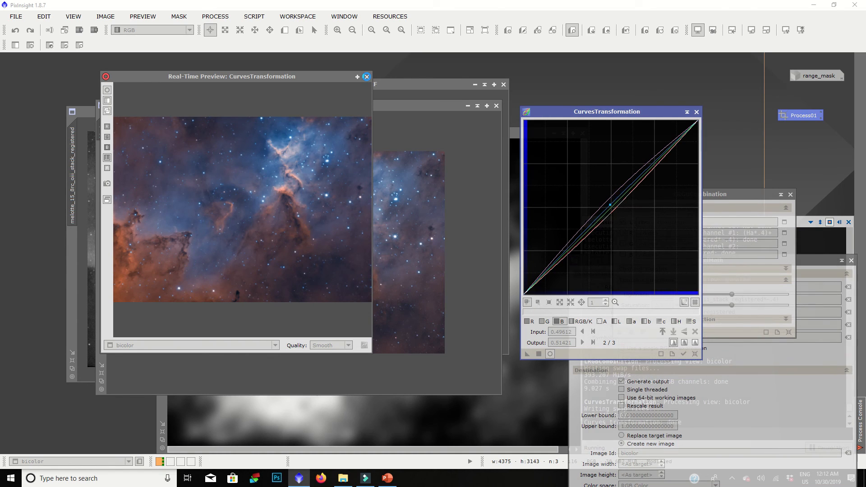
{"action": "left_click", "coordinate": [368, 78]}
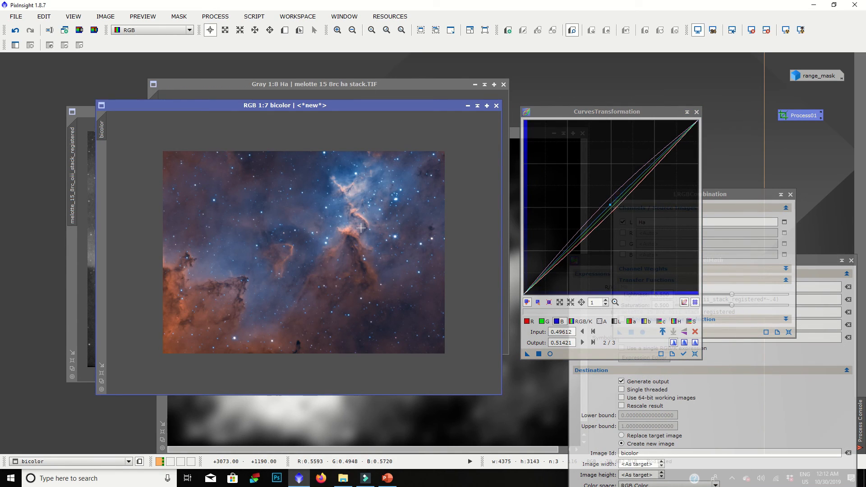
Examine the color and detail of the bicolor image's central pillar, bright stars and orange nebula edge at close range.
{"action": "scroll", "coordinate": [389, 198], "scroll_direction": "up", "scroll_amount": 2}
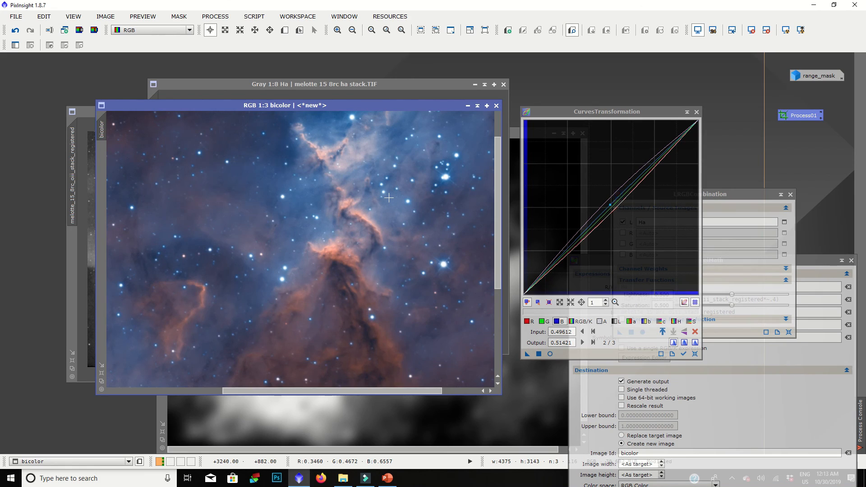
{"action": "scroll", "coordinate": [389, 198], "scroll_direction": "up", "scroll_amount": 2}
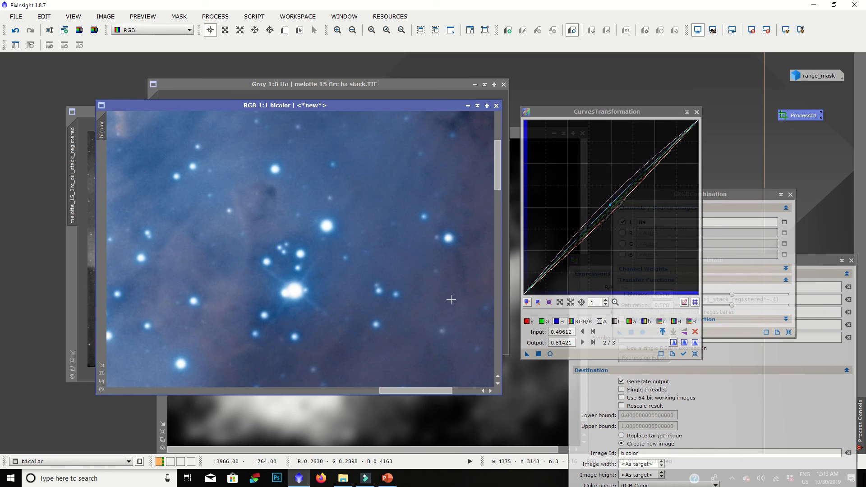
{"action": "scroll", "coordinate": [292, 281], "scroll_direction": "down", "scroll_amount": 2}
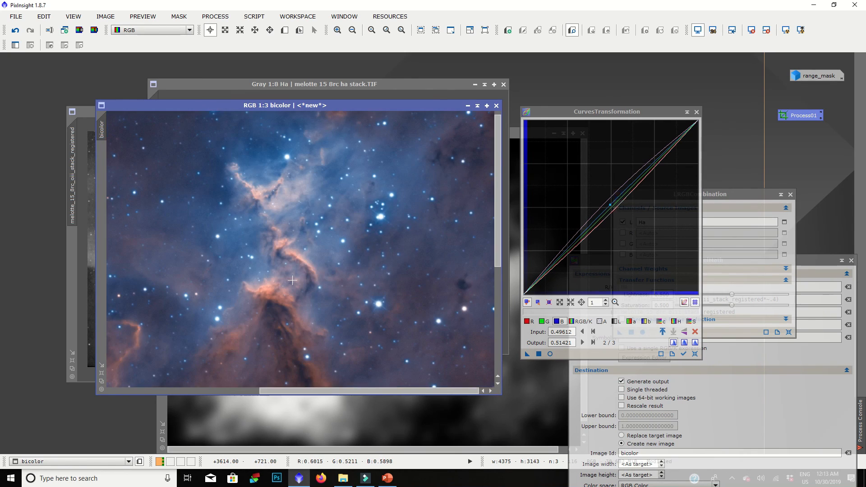
{"action": "scroll", "coordinate": [292, 280], "scroll_direction": "down", "scroll_amount": 4}
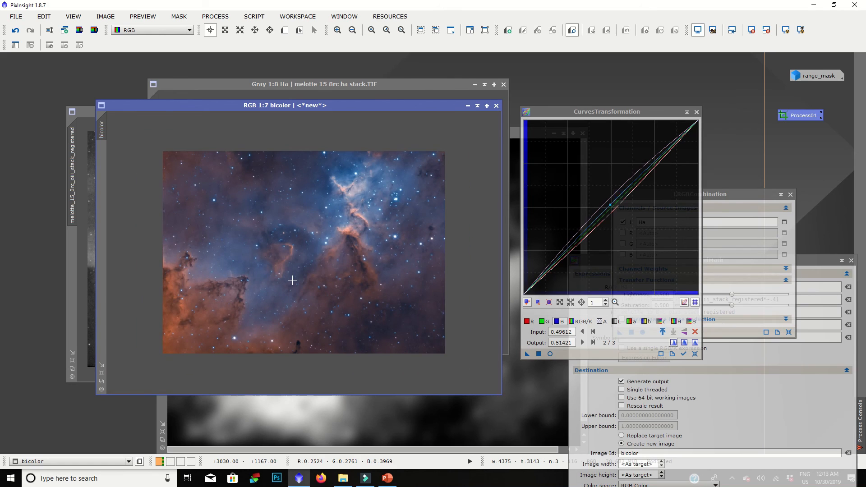
{"action": "scroll", "coordinate": [274, 253], "scroll_direction": "up", "scroll_amount": 4}
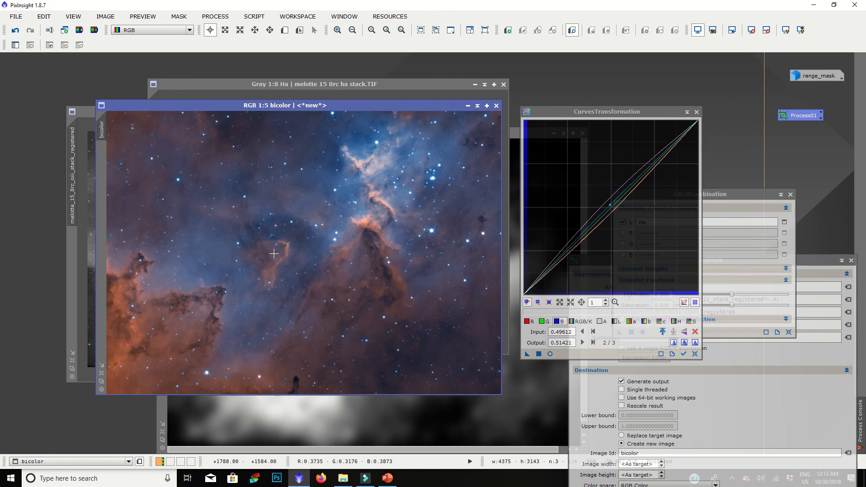
{"action": "scroll", "coordinate": [244, 292], "scroll_direction": "up", "scroll_amount": 1}
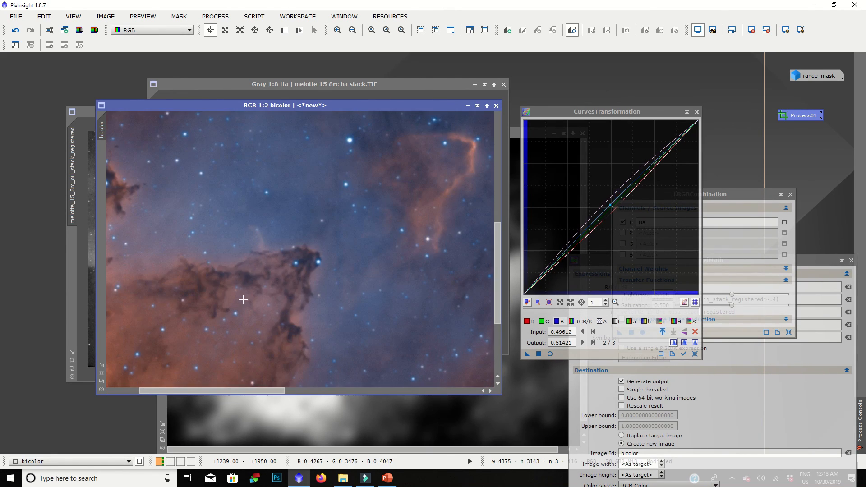
{"action": "scroll", "coordinate": [243, 300], "scroll_direction": "down", "scroll_amount": 3}
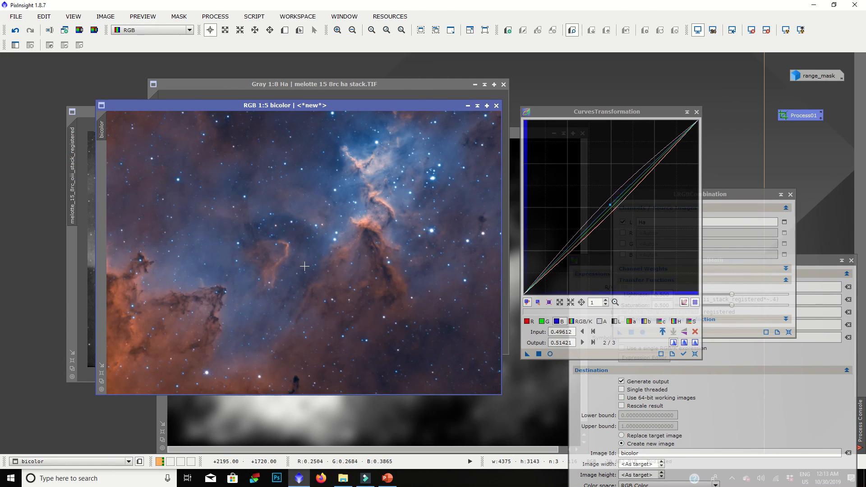
{"action": "scroll", "coordinate": [304, 266], "scroll_direction": "down", "scroll_amount": 2}
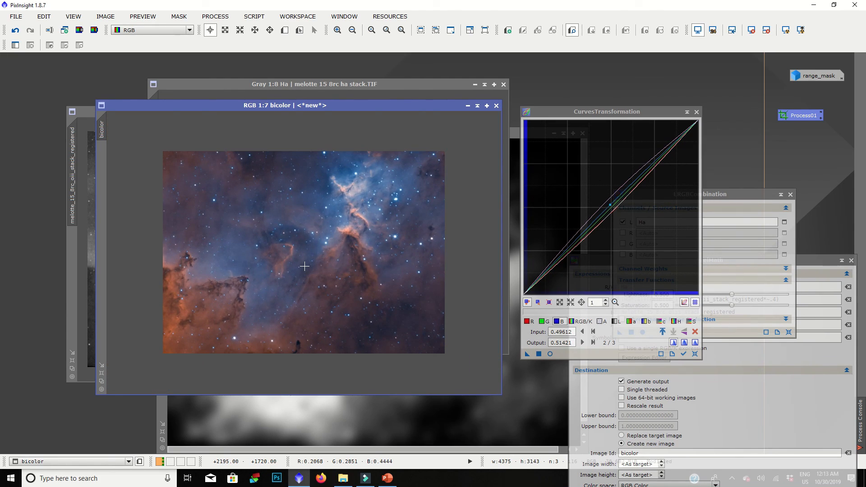